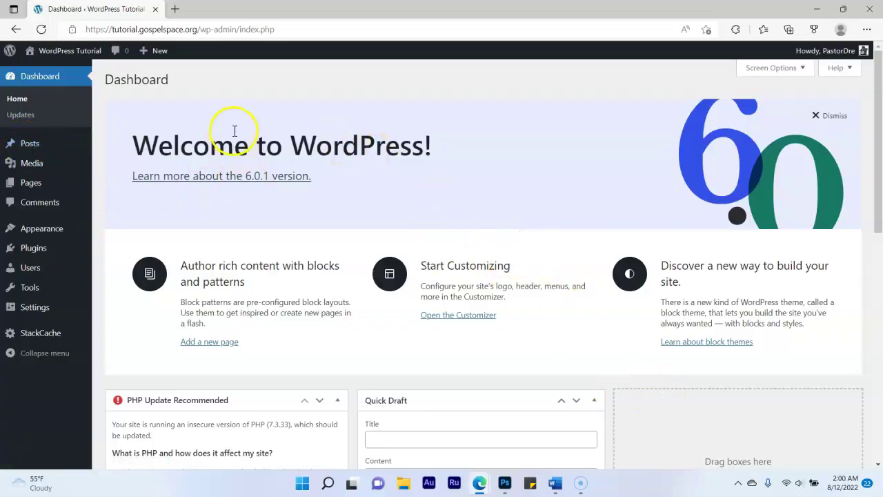
# Open the live site with its 'Hello world!' post in a new tab, then return to the Dashboard
pyautogui.rightClick(69, 54)
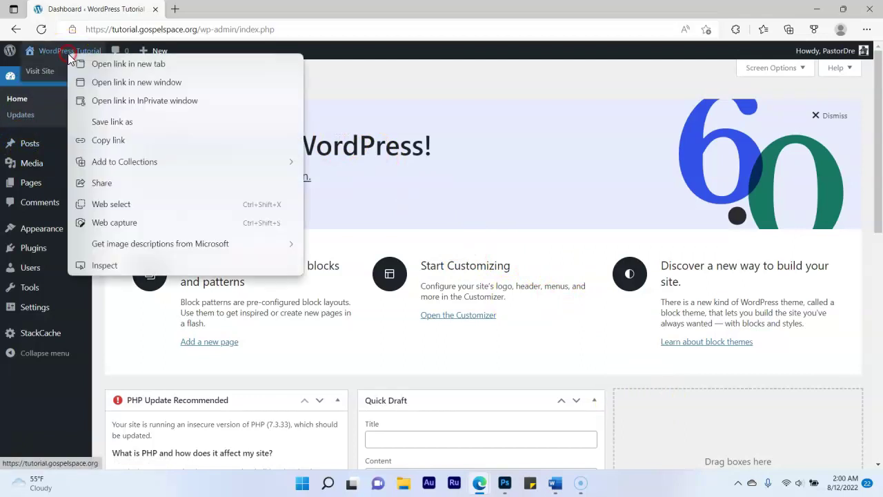
pyautogui.click(128, 64)
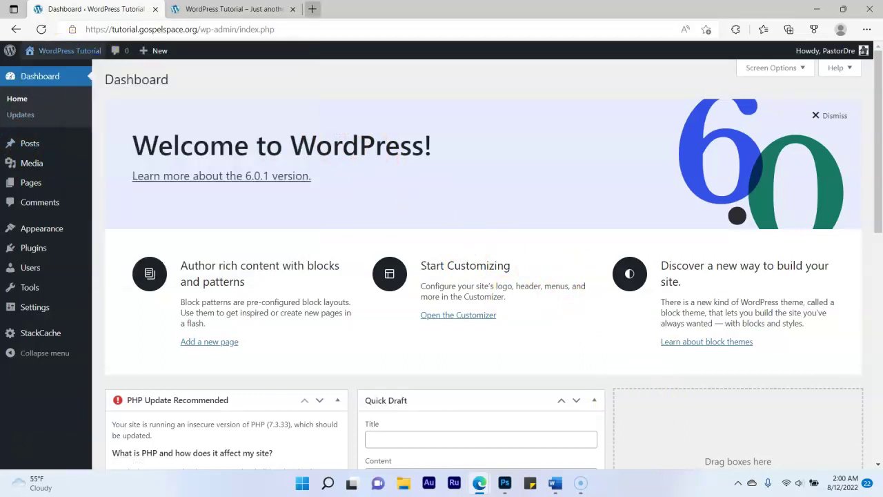
pyautogui.click(231, 9)
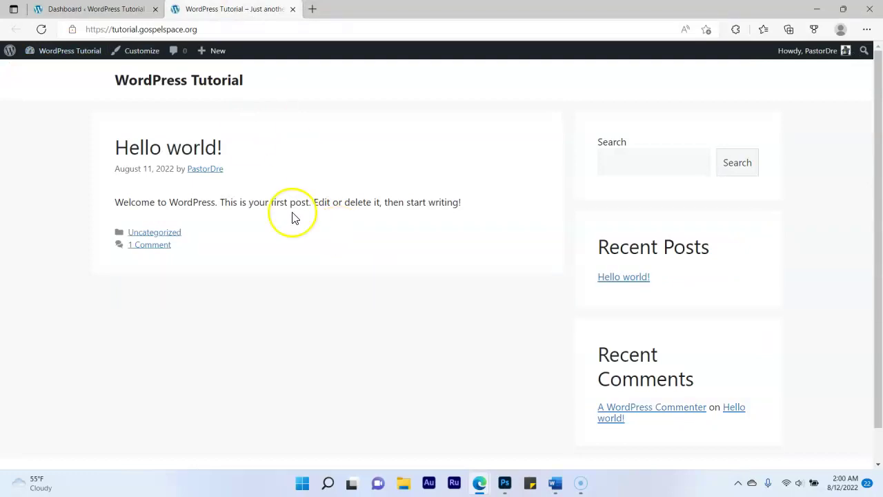
pyautogui.click(114, 9)
pyautogui.moveTo(28, 184)
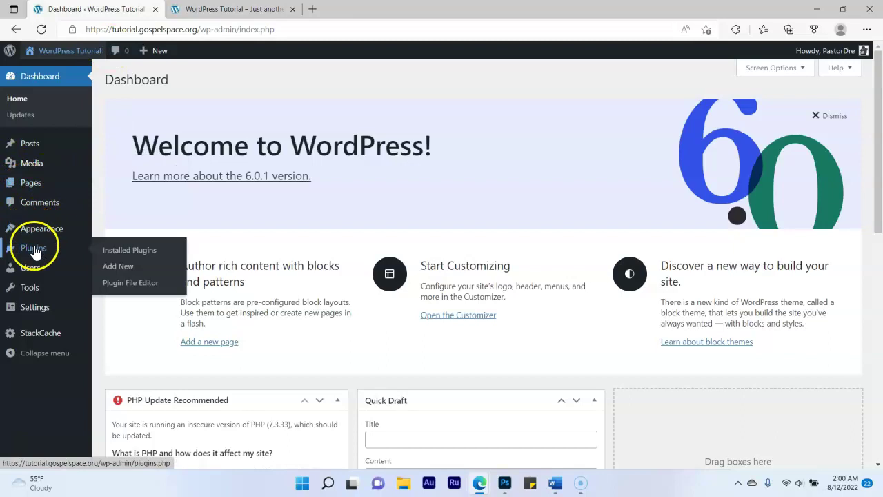
# Search Add New Plugins for 'generateblo', then install and activate GenerateBlocks
pyautogui.click(33, 248)
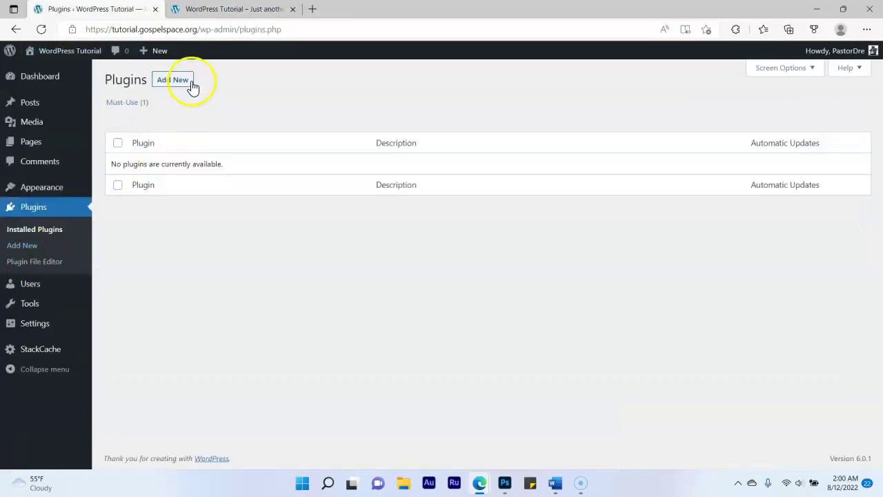
pyautogui.click(184, 86)
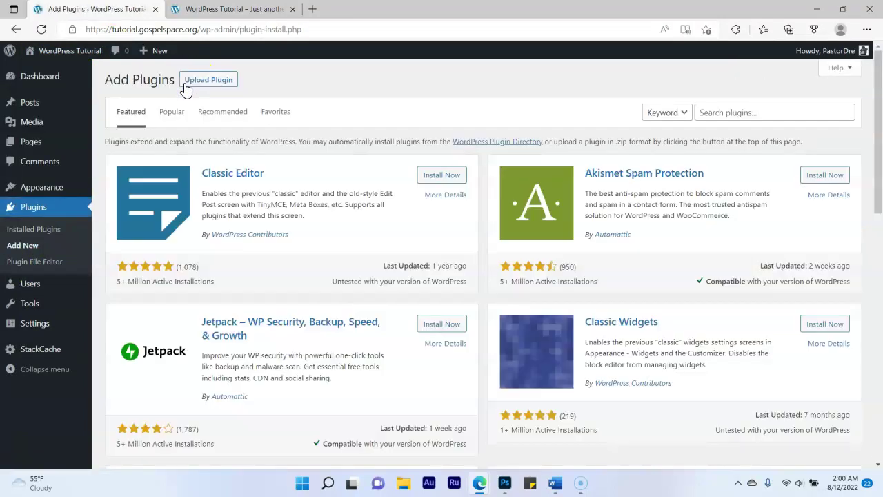
pyautogui.click(773, 111)
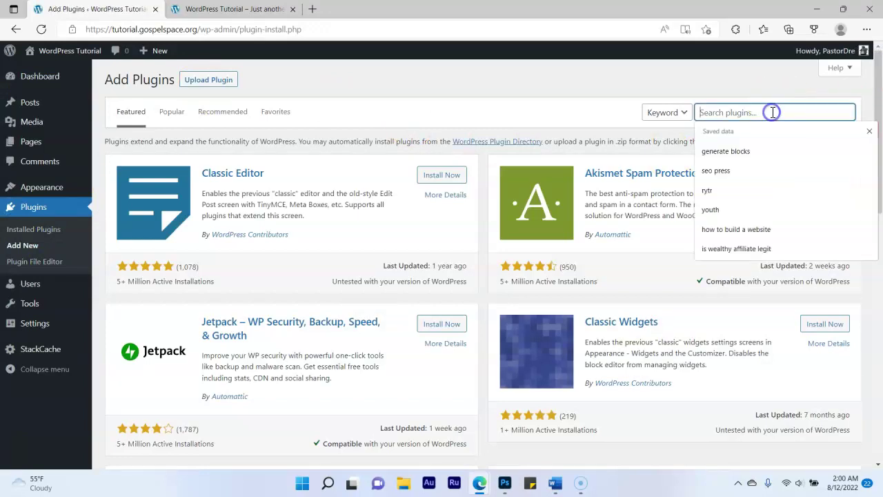
pyautogui.write('gen')
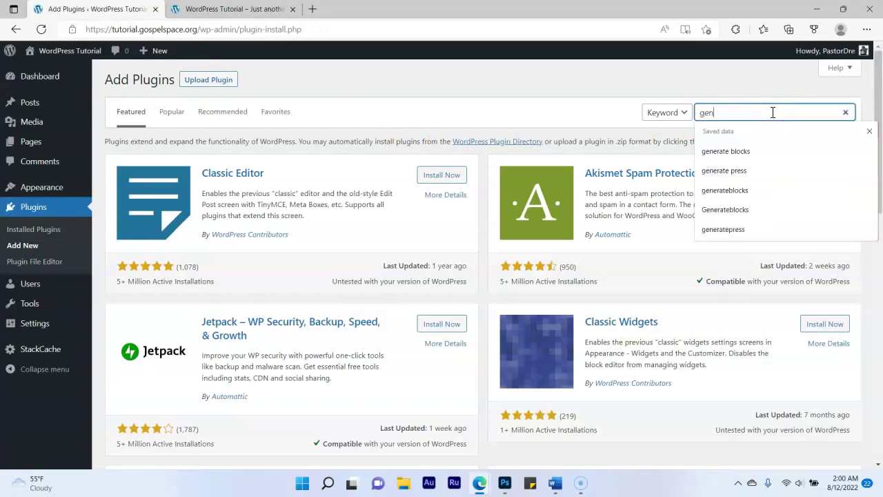
pyautogui.write('erateblocks')
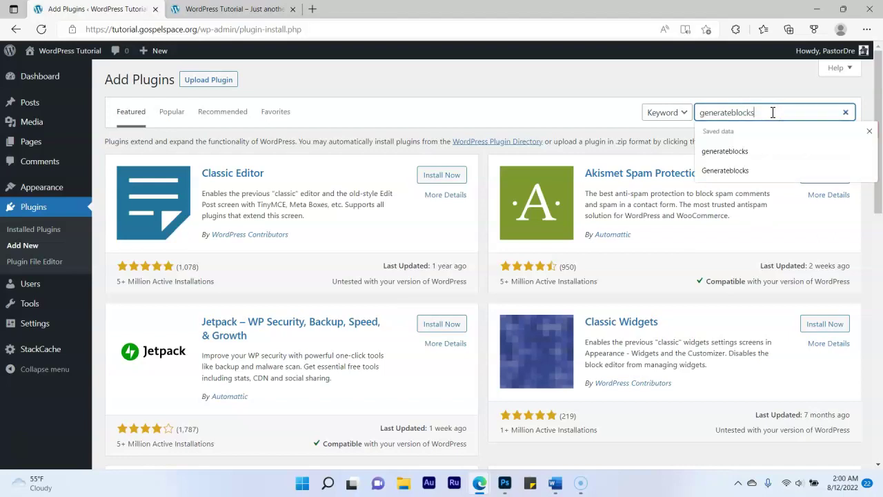
pyautogui.press('Return')
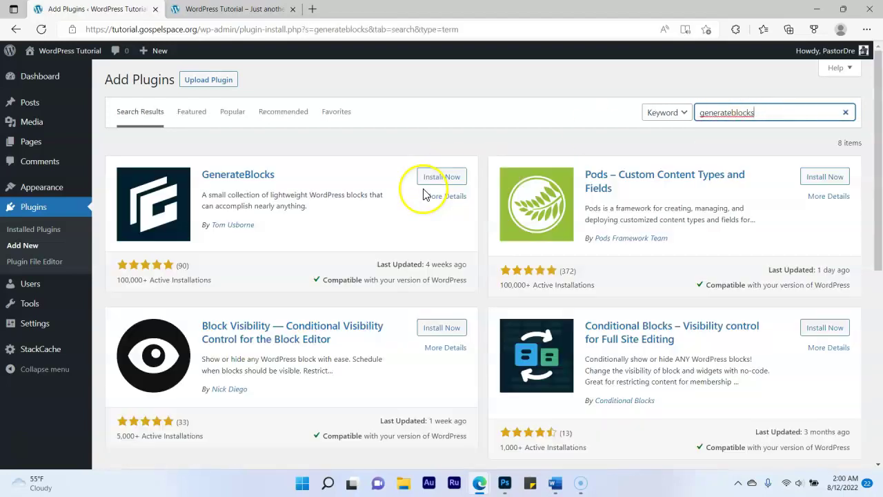
pyautogui.click(433, 181)
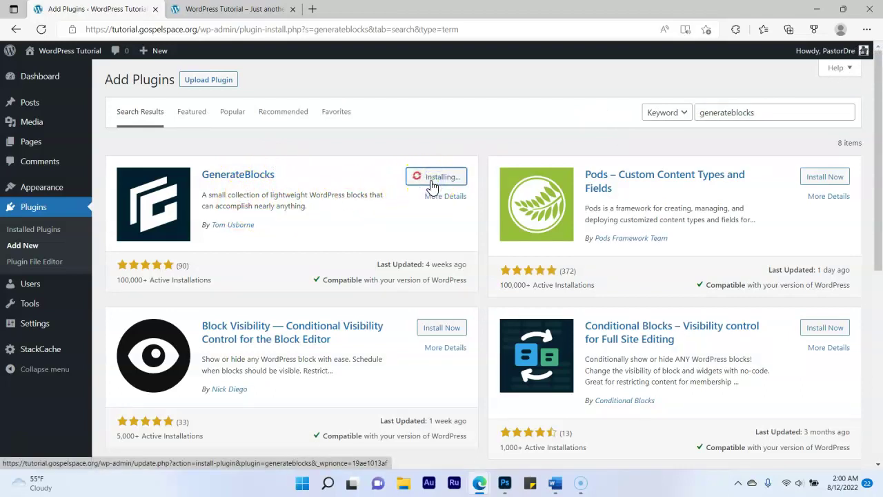
pyautogui.click(440, 198)
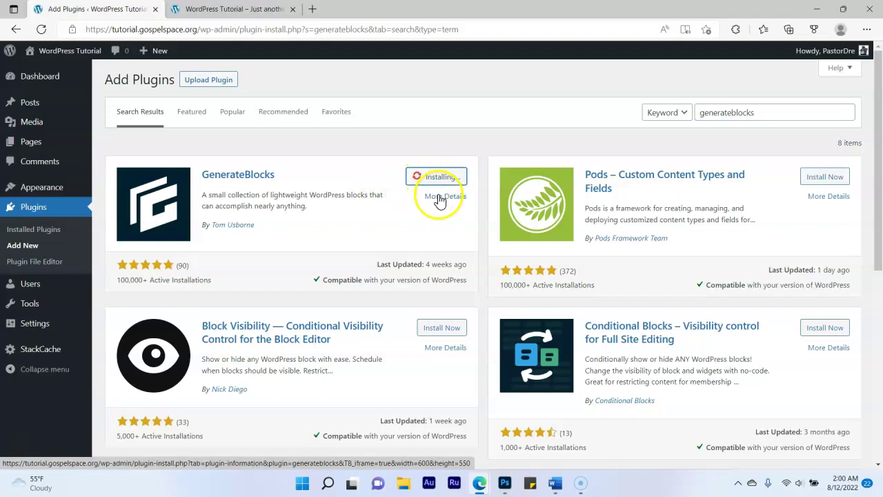
pyautogui.click(441, 177)
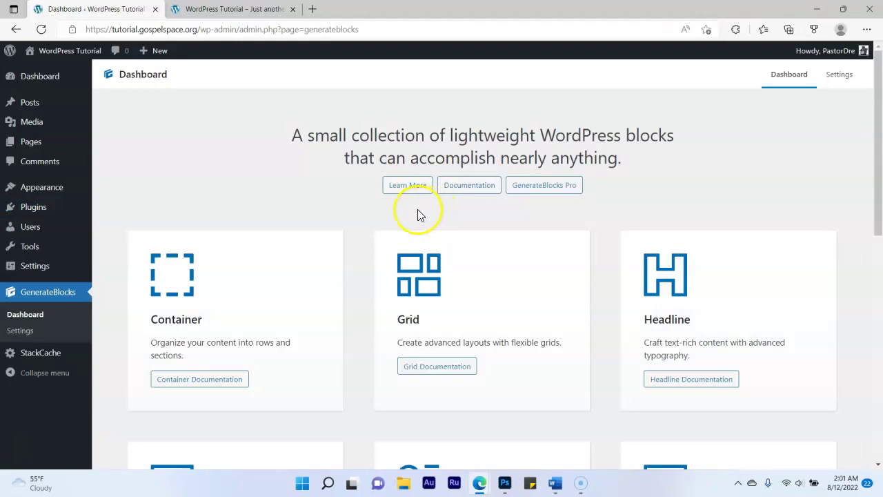
# Search the theme directory for 'generatepress' and confirm the GeneratePress card shows Activated
pyautogui.moveTo(73, 196)
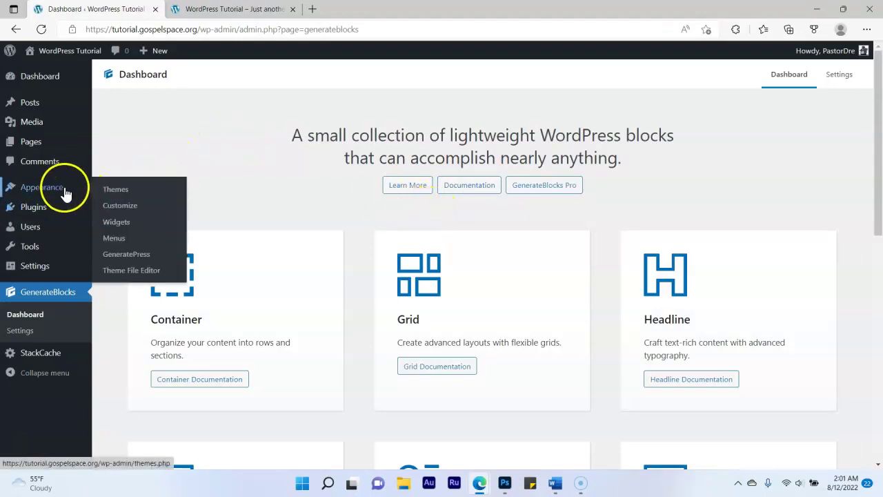
pyautogui.click(116, 190)
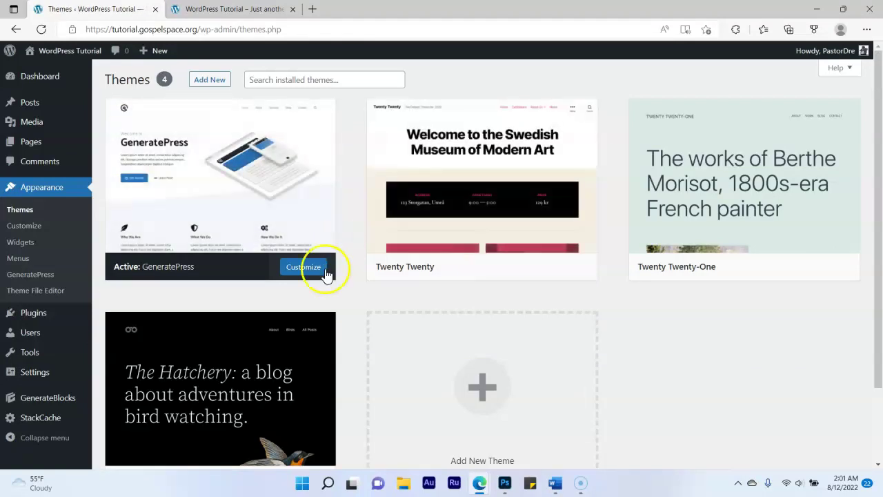
pyautogui.click(200, 81)
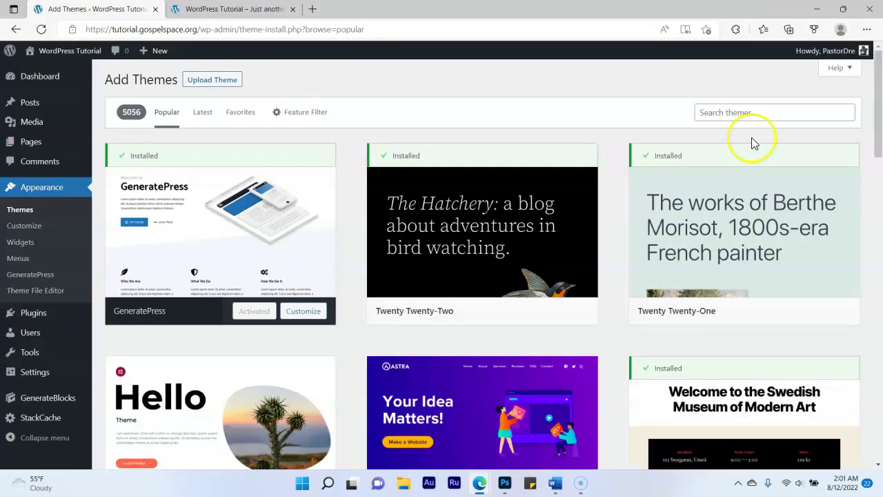
pyautogui.click(785, 115)
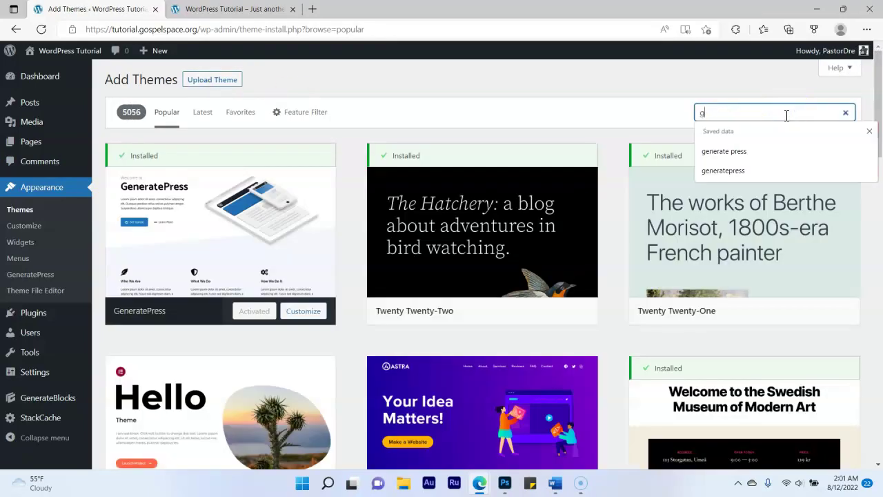
pyautogui.write('generatepress')
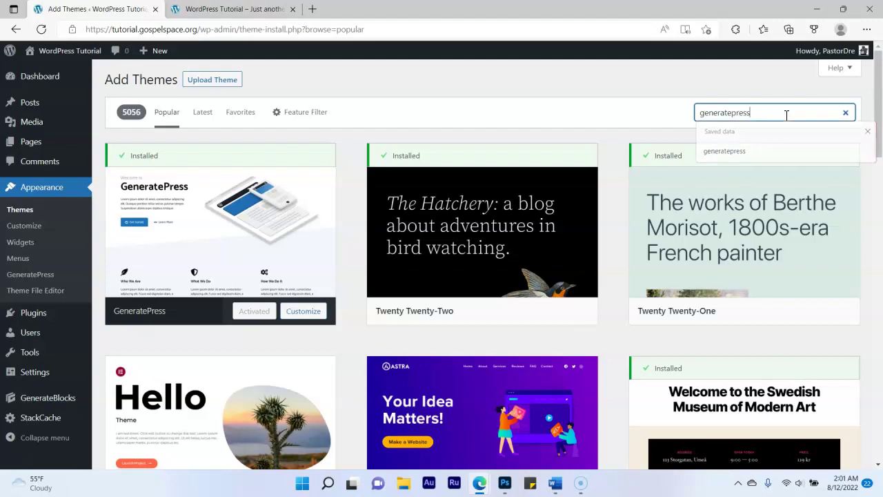
pyautogui.press('Return')
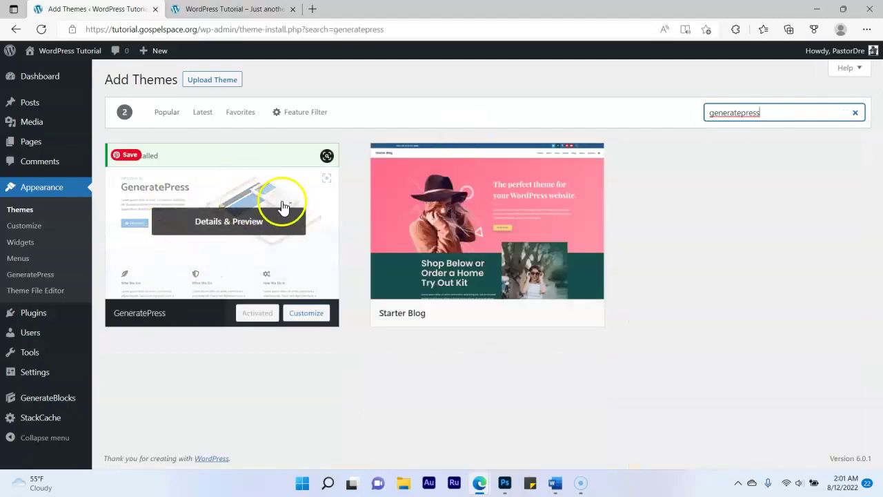
pyautogui.click(258, 316)
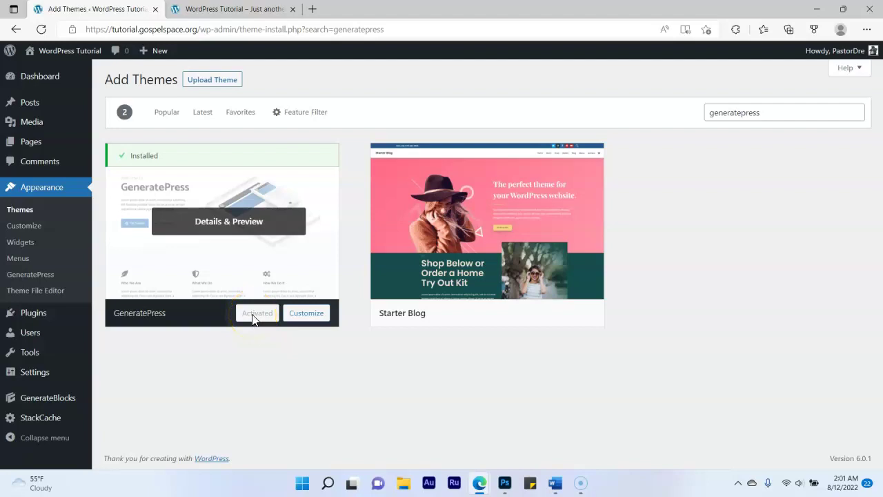
pyautogui.moveTo(38, 145)
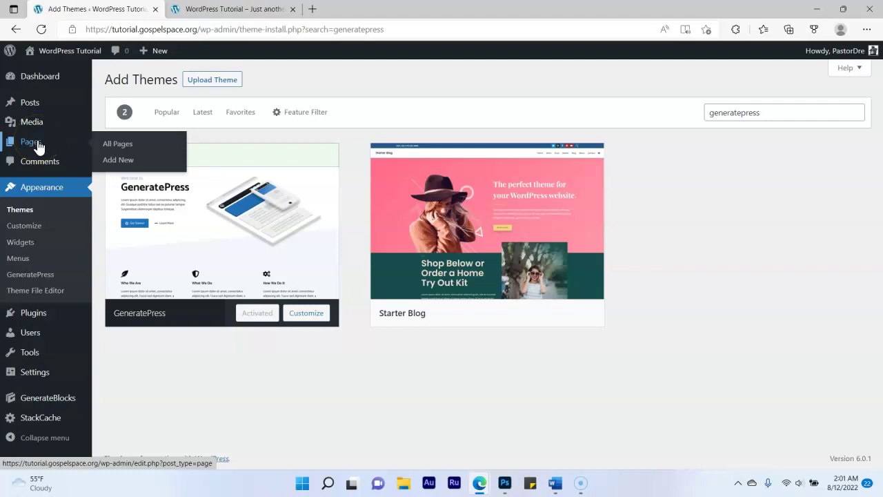
# Create and publish a new page titled Home
pyautogui.click(38, 147)
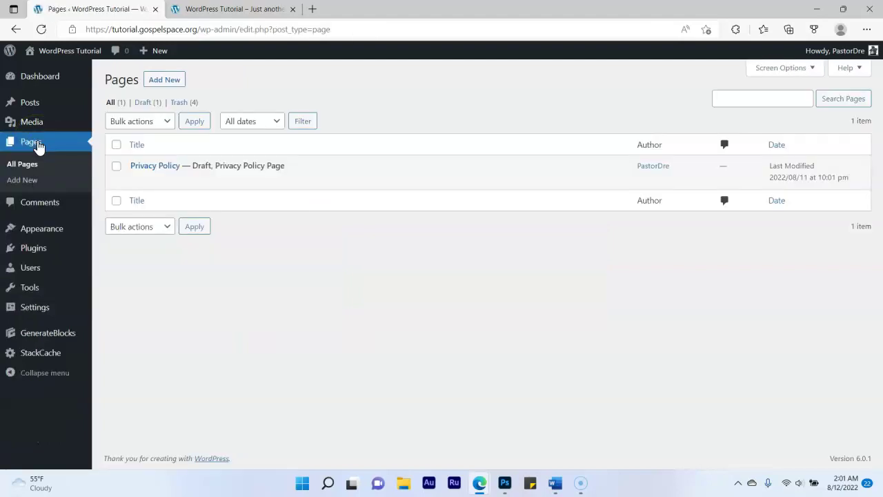
pyautogui.moveTo(169, 183)
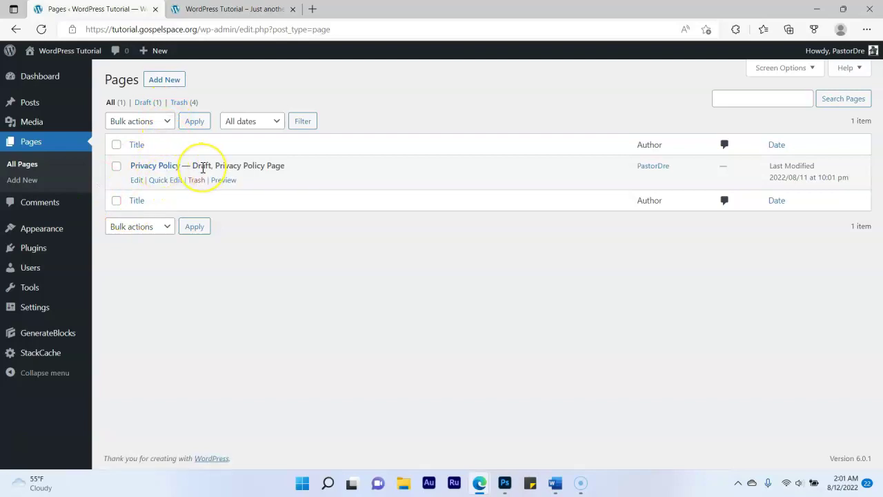
pyautogui.click(172, 83)
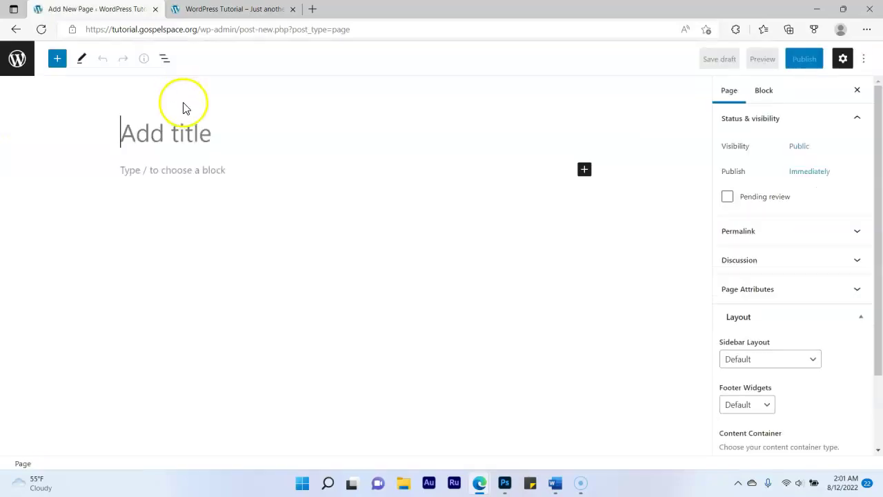
pyautogui.write('Home')
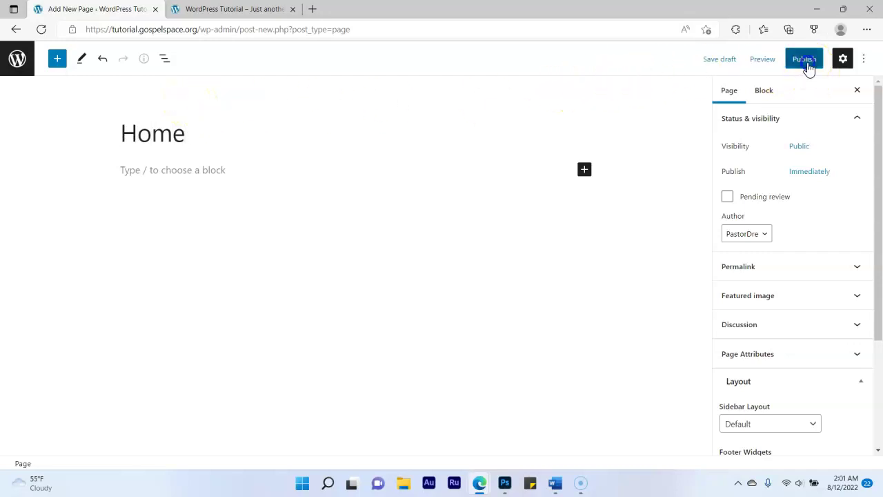
pyautogui.click(806, 65)
pyautogui.click(770, 64)
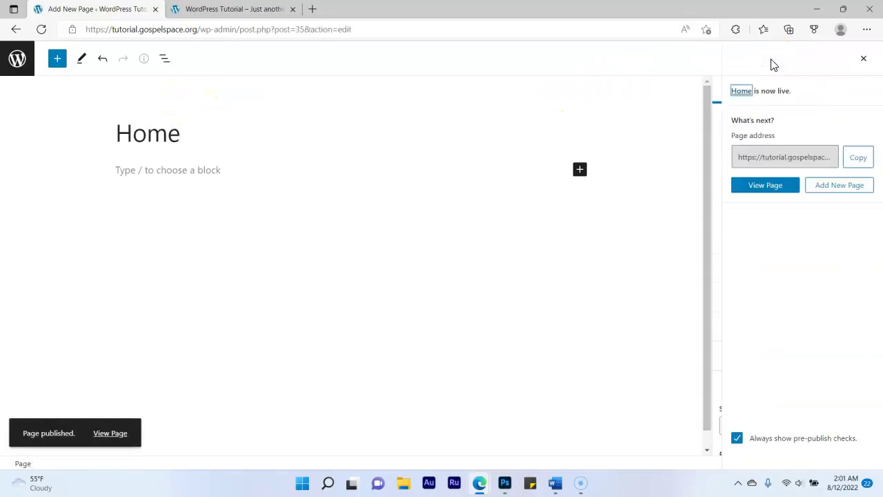
# Create and publish a second page titled Blog
pyautogui.click(833, 189)
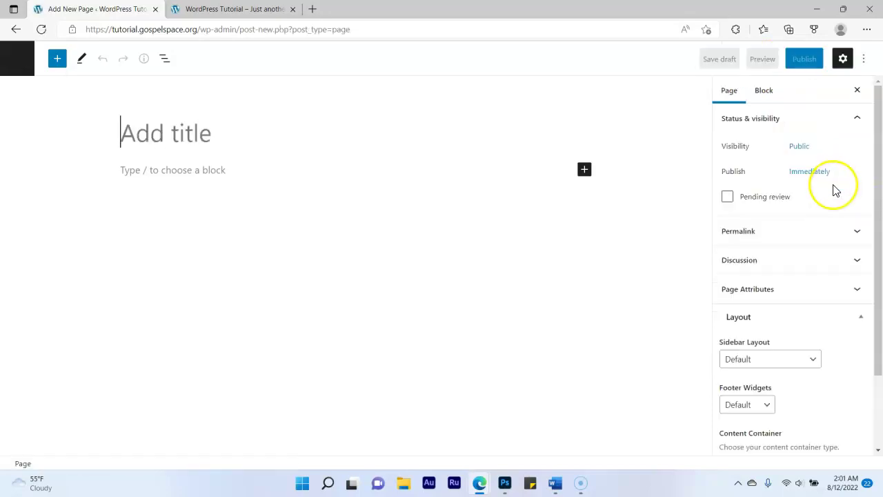
pyautogui.click(196, 131)
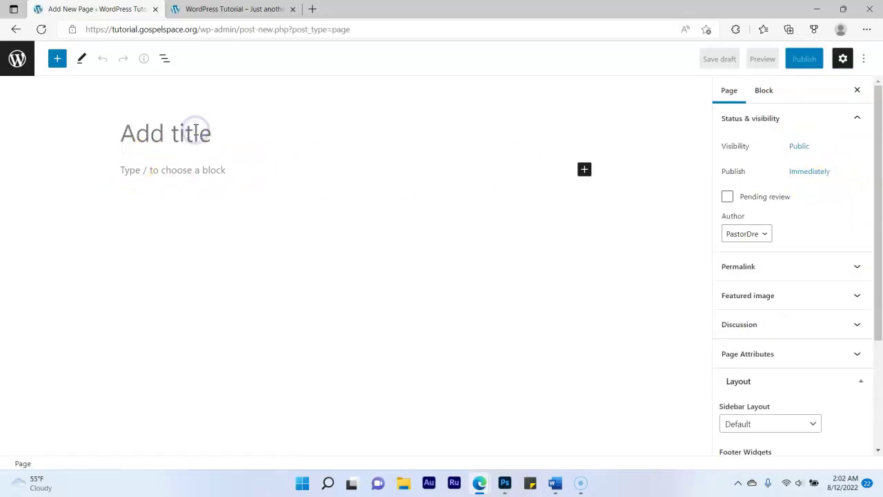
pyautogui.write('Blog')
pyautogui.click(804, 60)
pyautogui.click(788, 61)
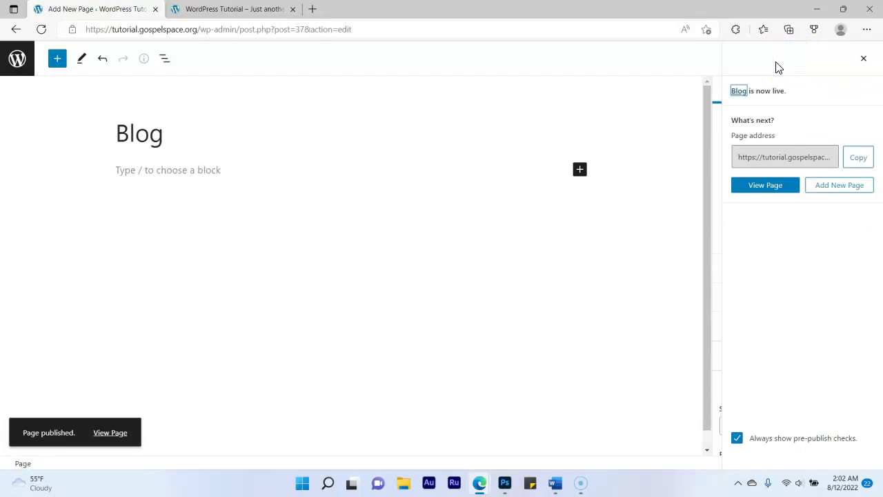
# Create and publish an empty Contact Us page, then go back to the Pages list
pyautogui.click(839, 187)
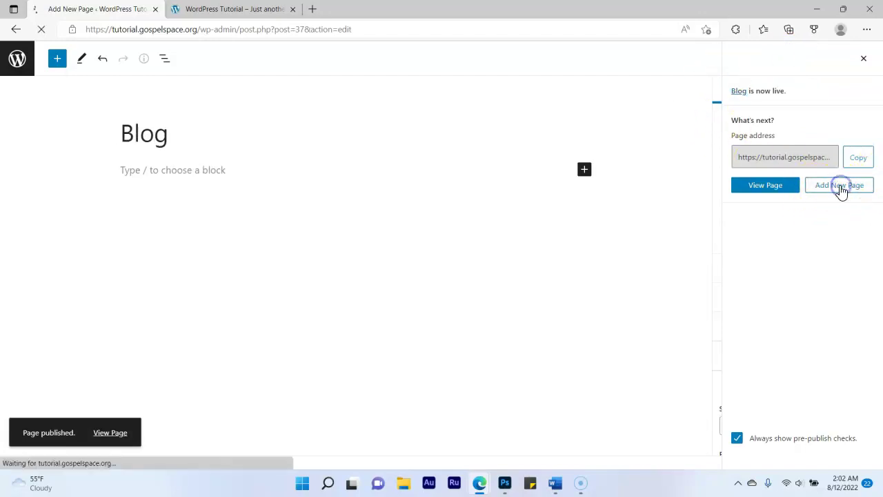
pyautogui.click(223, 135)
pyautogui.write('Contact Us')
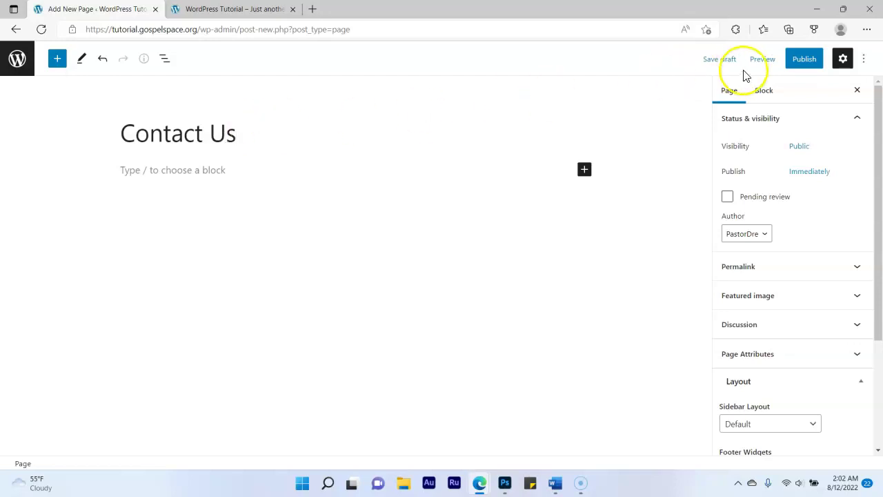
pyautogui.click(797, 59)
pyautogui.click(774, 59)
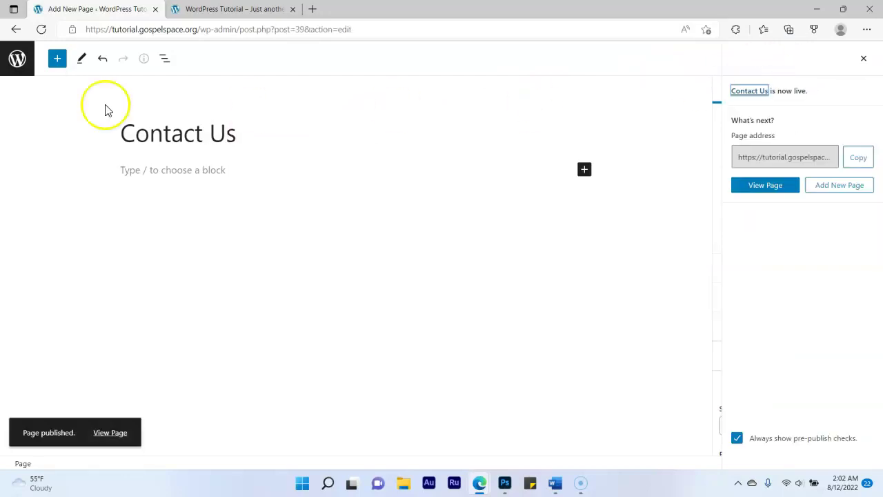
pyautogui.click(21, 61)
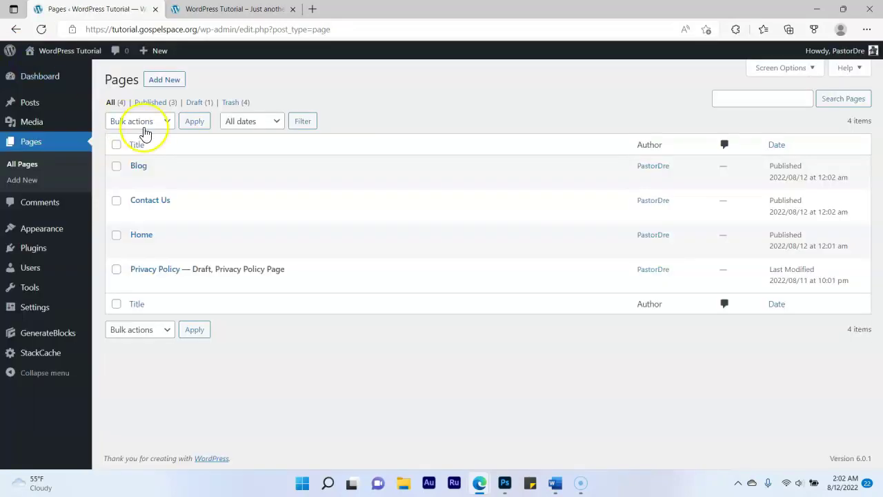
# In Reading settings, choose a static front page with Home as homepage and Blog as posts page, and save
pyautogui.click(46, 143)
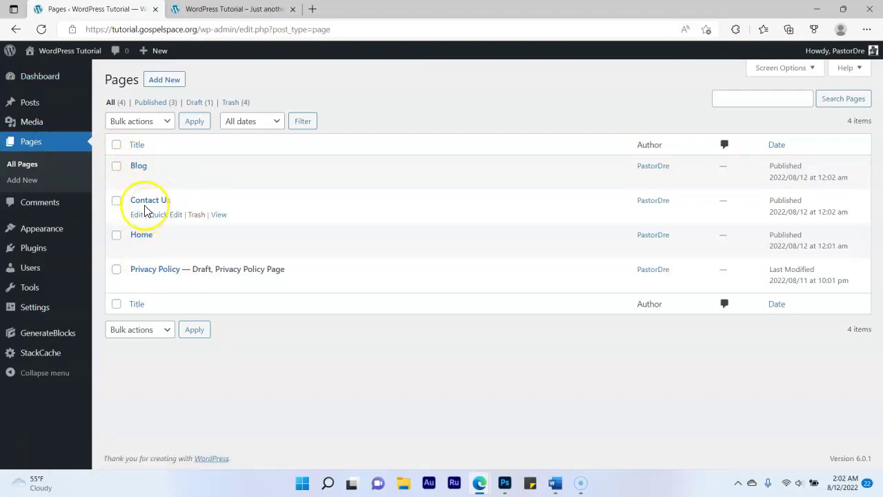
pyautogui.moveTo(67, 242)
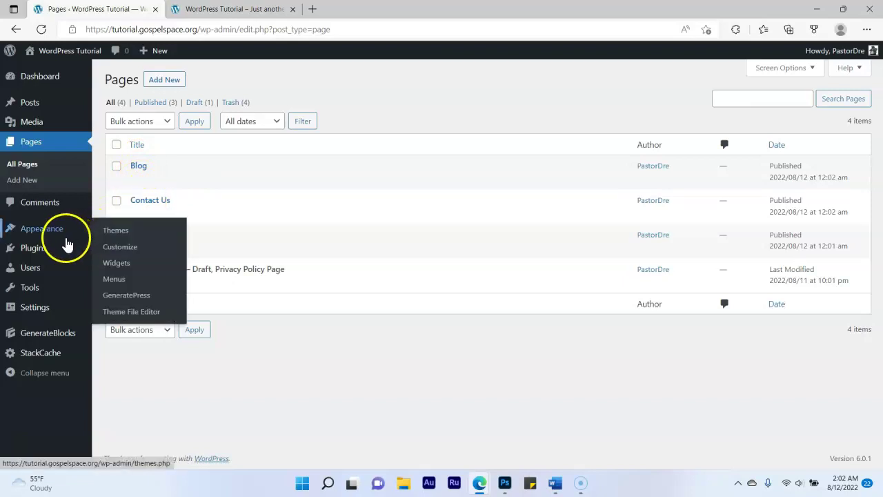
pyautogui.moveTo(44, 310)
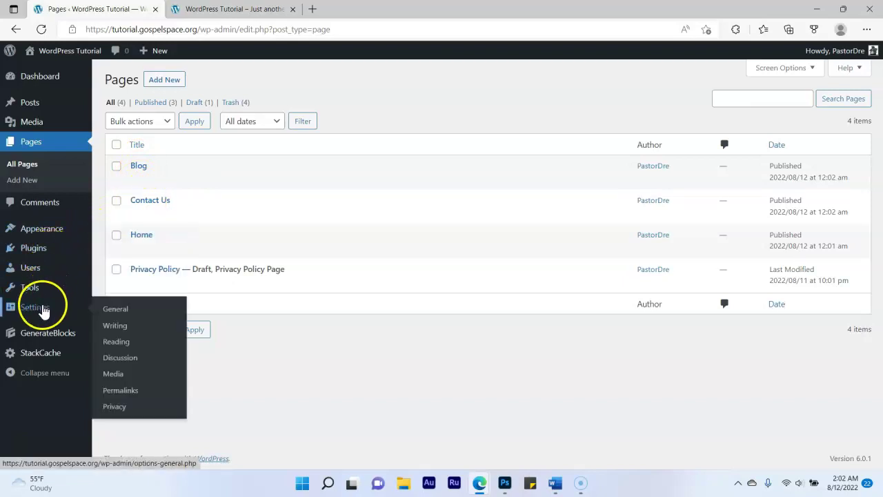
pyautogui.click(38, 308)
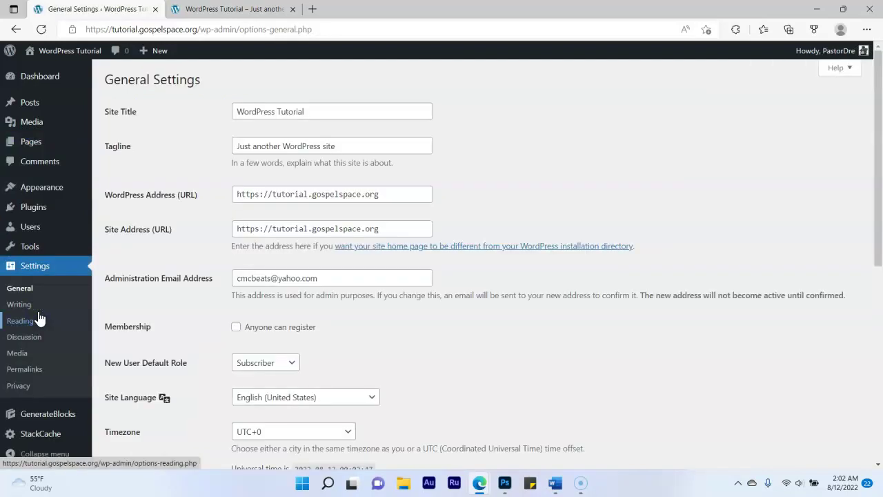
pyautogui.click(35, 324)
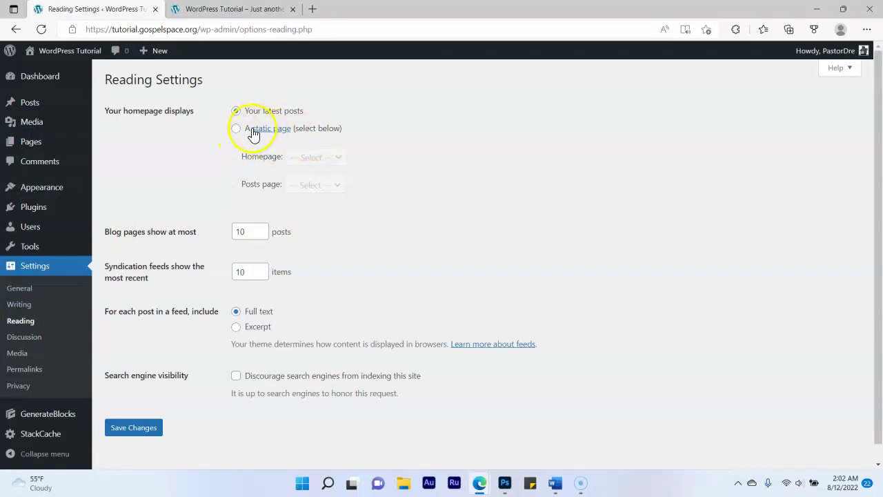
pyautogui.click(238, 130)
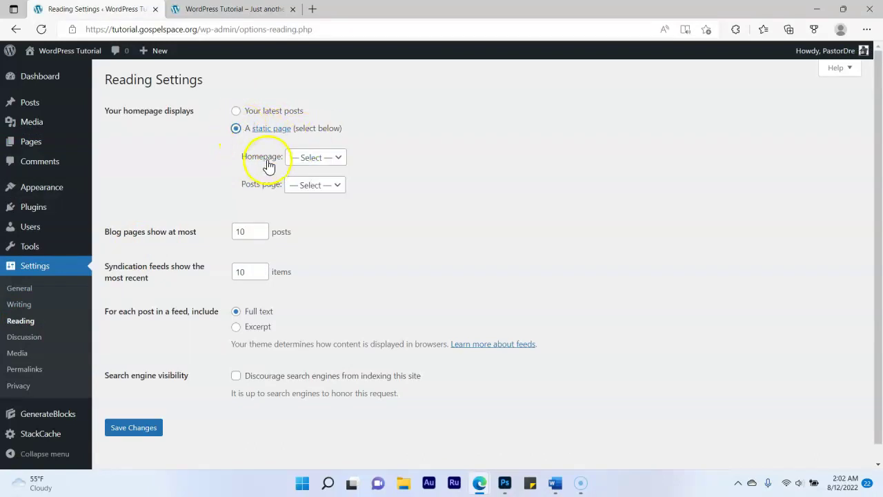
pyautogui.click(305, 159)
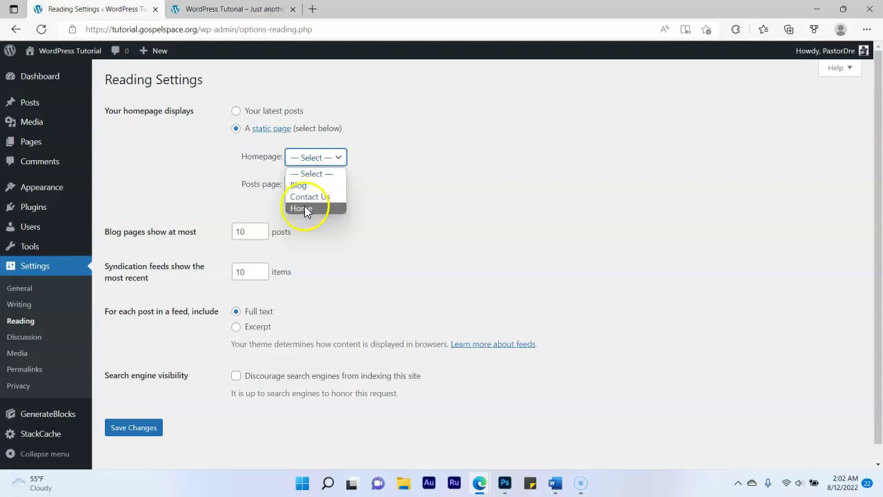
pyautogui.click(303, 209)
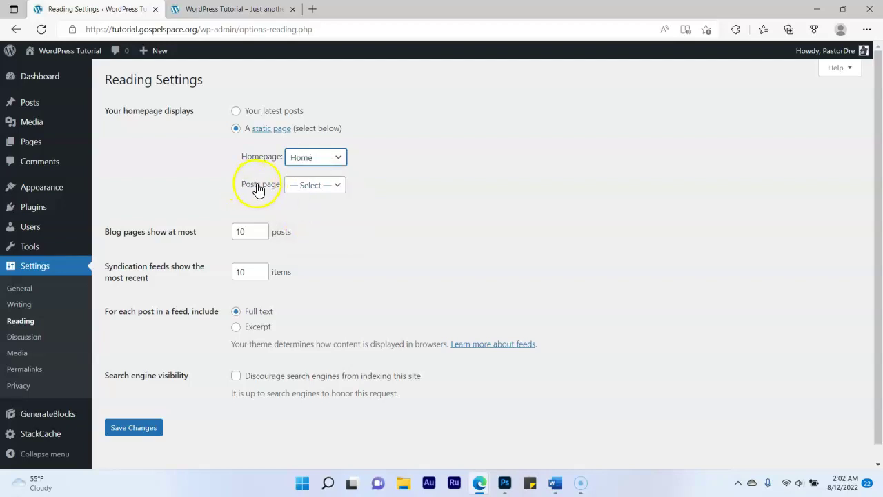
pyautogui.click(313, 190)
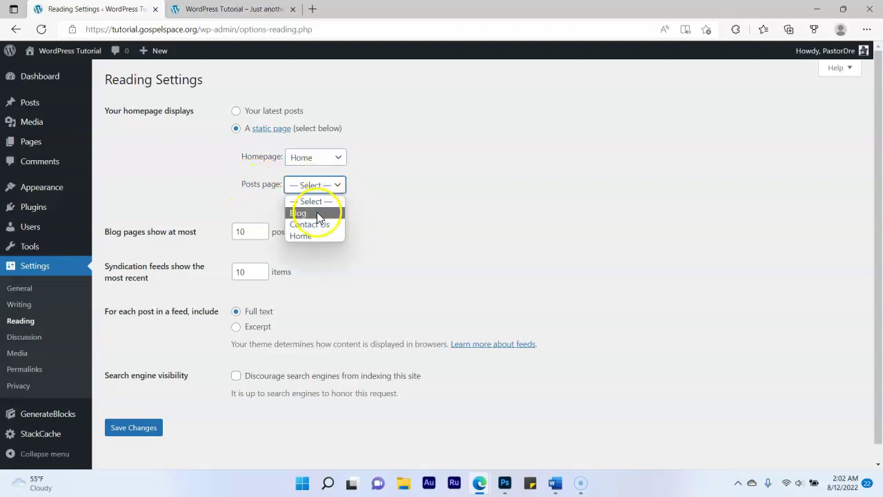
pyautogui.click(316, 213)
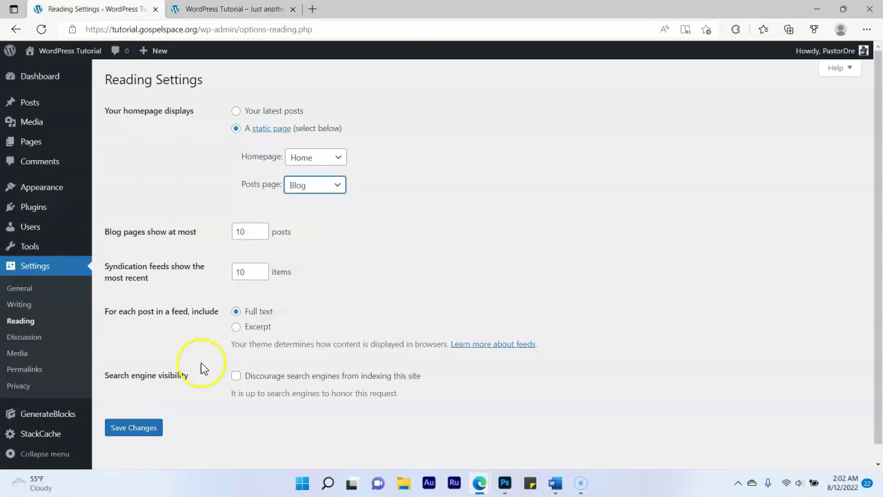
pyautogui.click(138, 429)
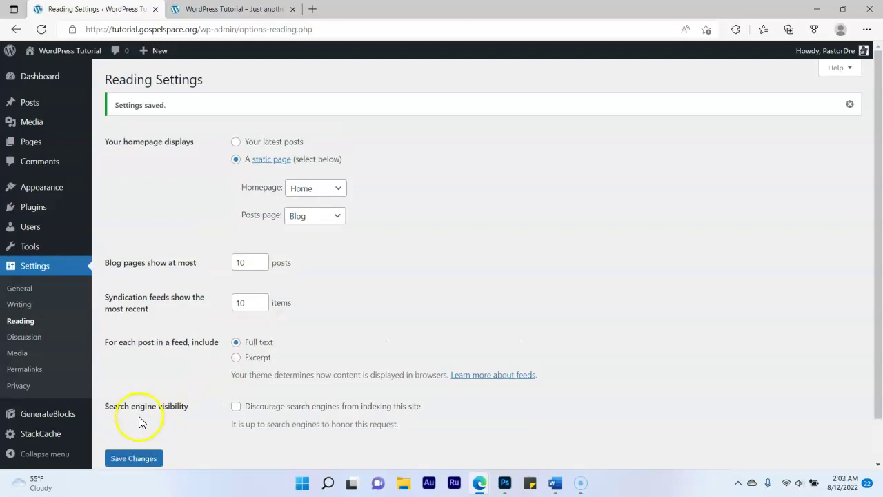
pyautogui.click(130, 458)
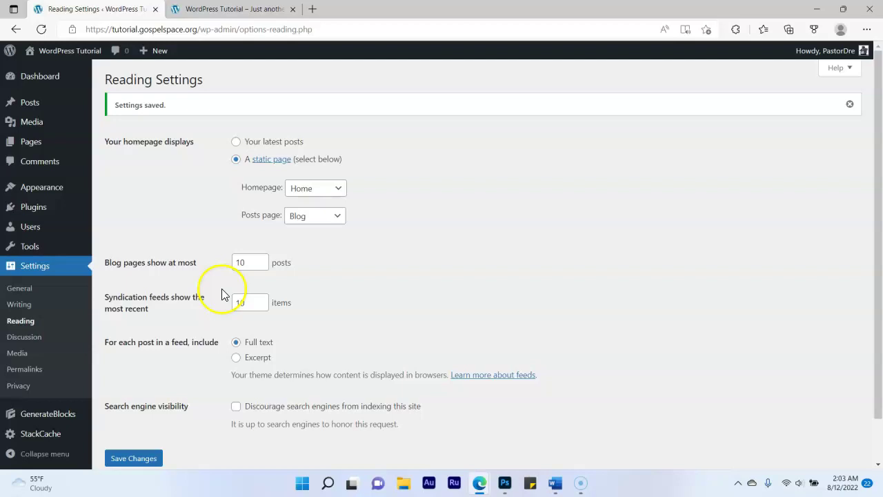
pyautogui.click(135, 457)
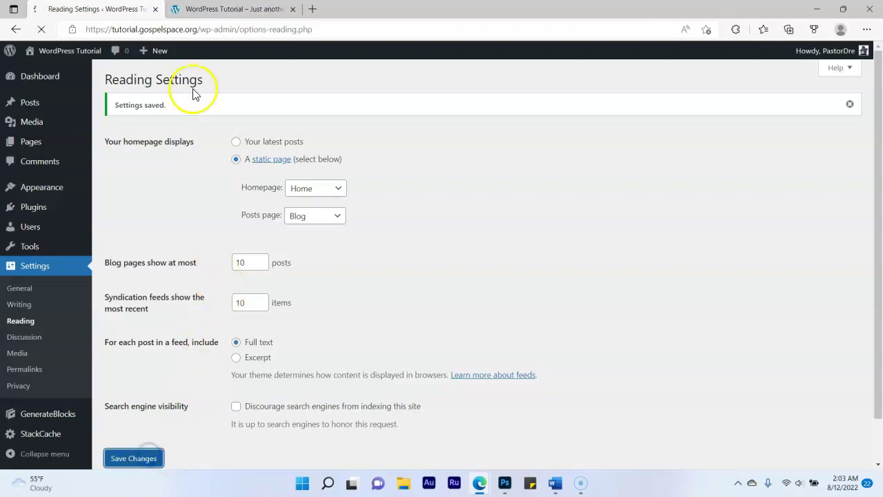
# Reload the live front page to confirm it shows Home, then return to the Pages list
pyautogui.click(214, 9)
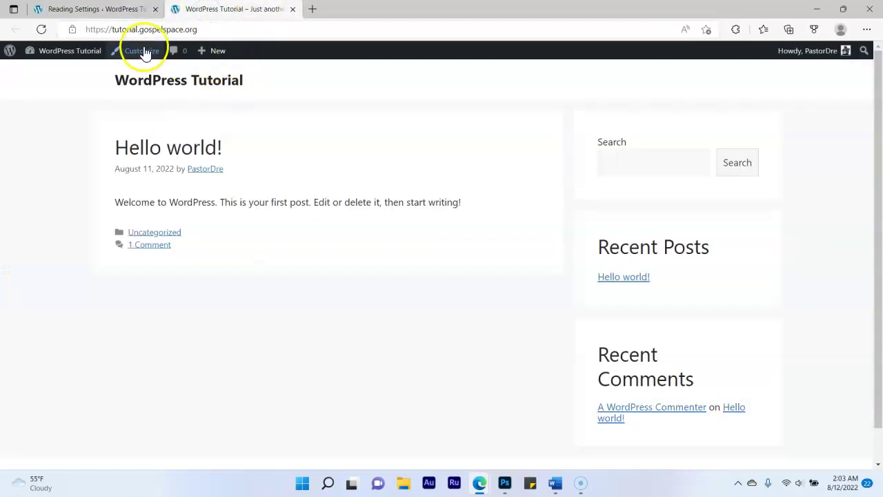
pyautogui.click(38, 32)
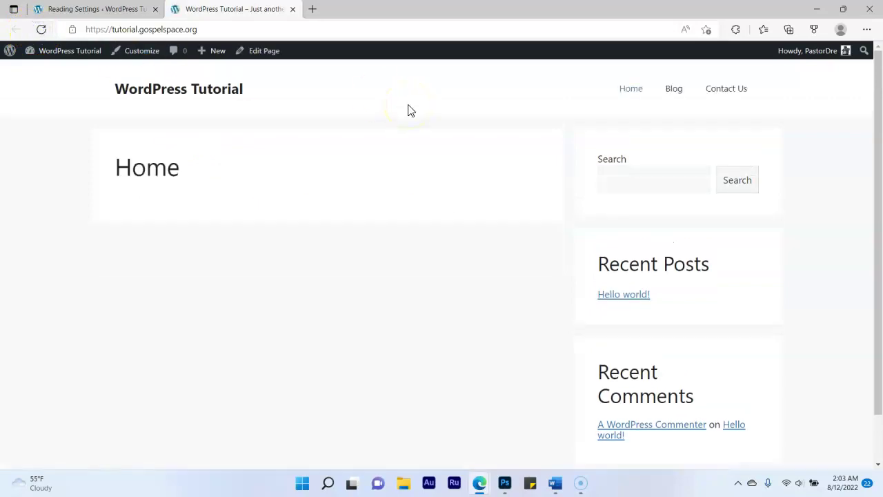
pyautogui.click(118, 9)
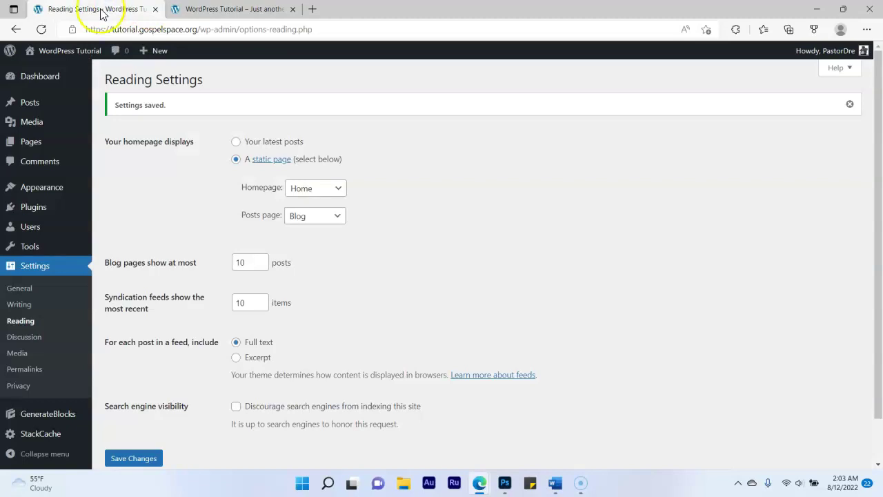
pyautogui.click(30, 145)
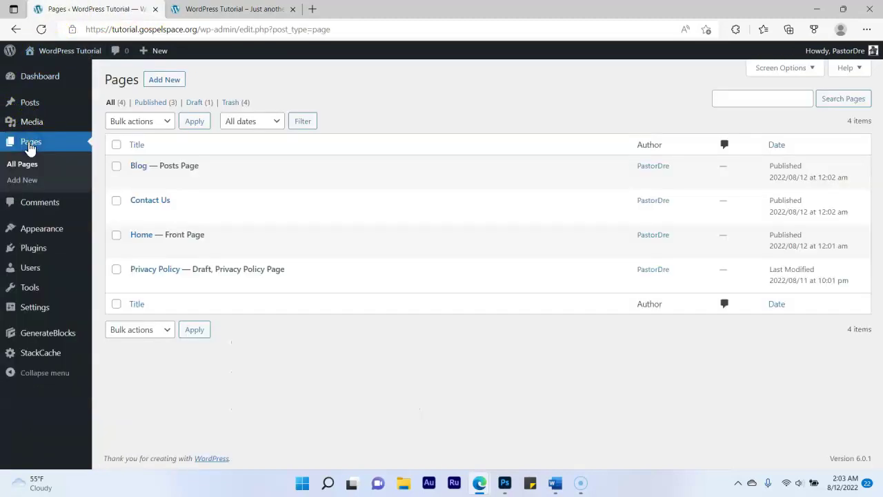
# Open the Home page and set its sidebar layout to No Sidebars, leaving footer widgets at default
pyautogui.moveTo(169, 239)
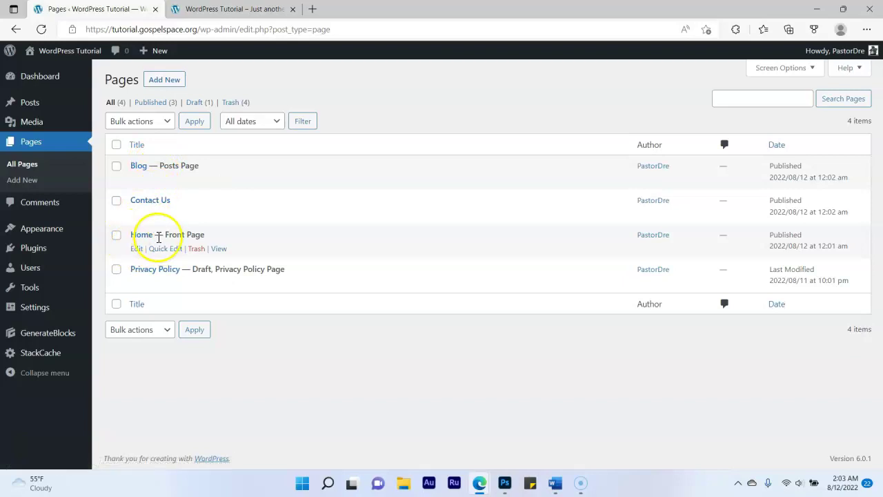
pyautogui.click(136, 249)
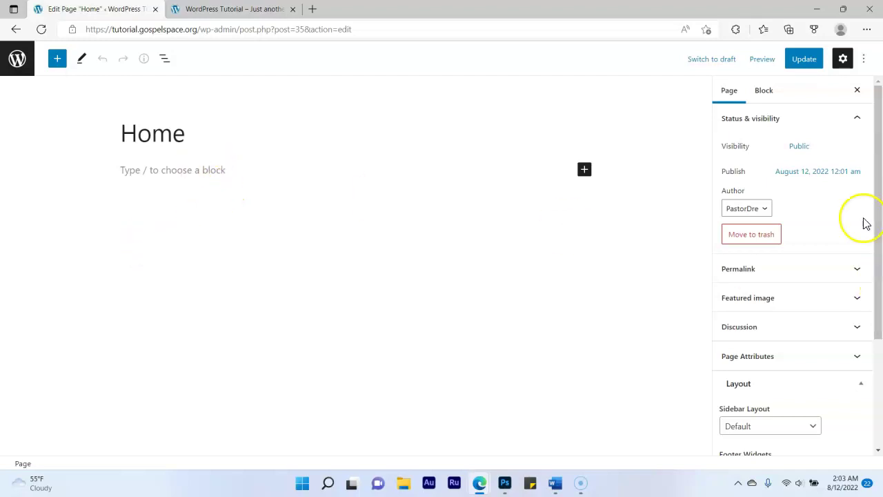
pyautogui.scroll(-3, 845, 251)
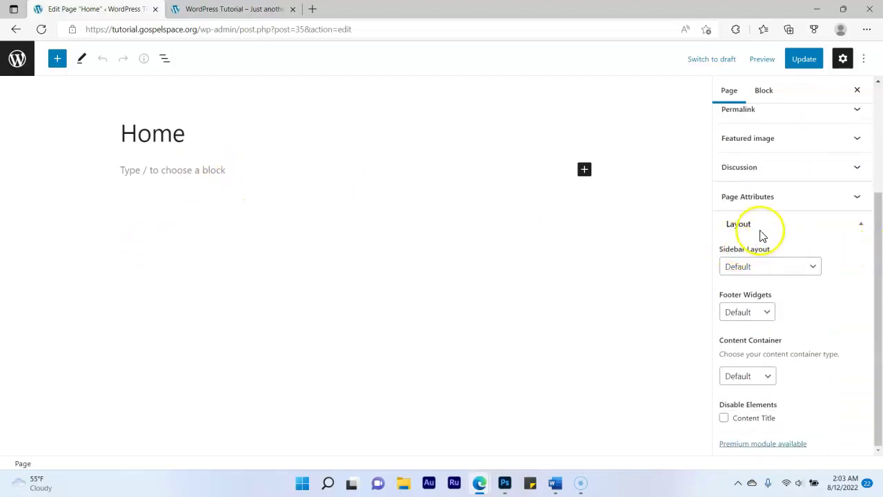
pyautogui.click(763, 267)
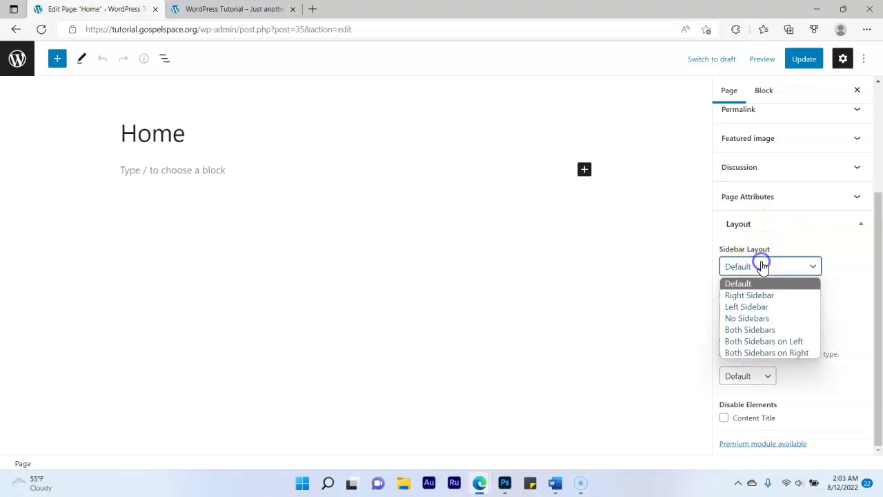
pyautogui.click(754, 318)
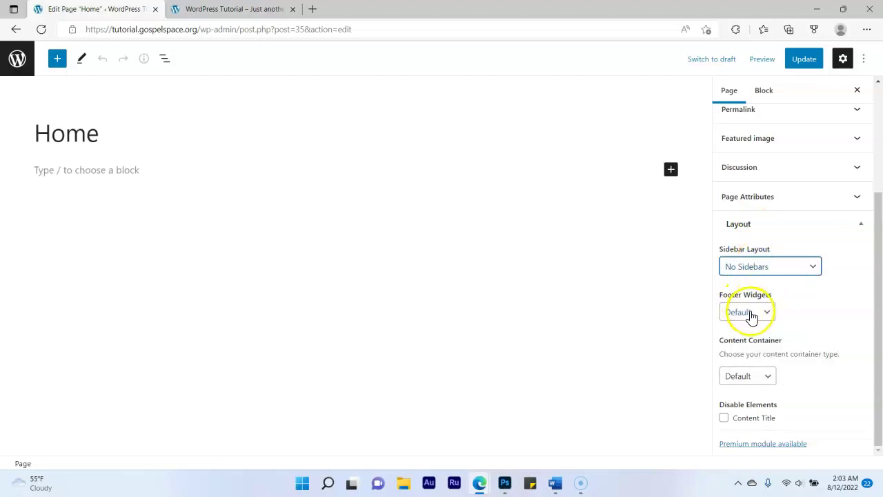
pyautogui.click(752, 317)
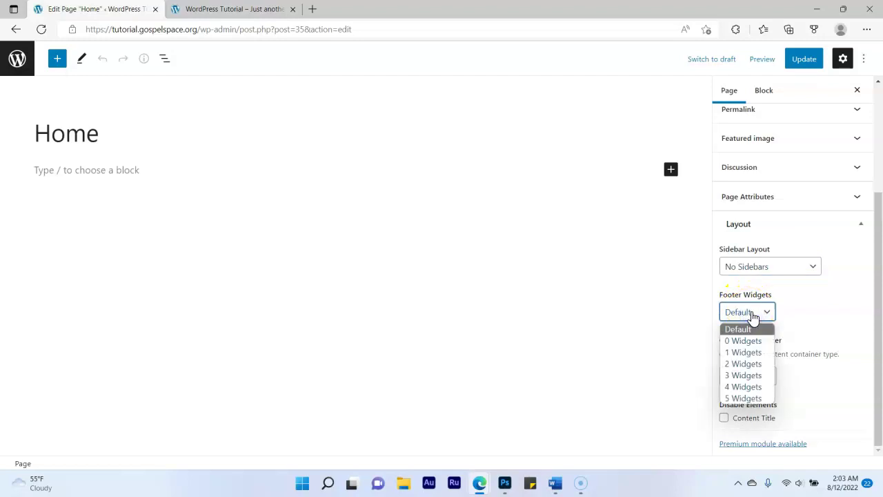
pyautogui.click(752, 317)
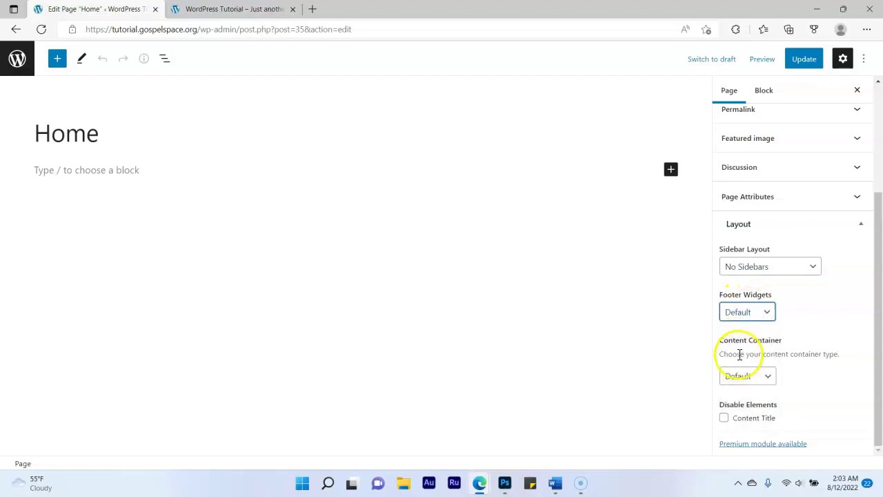
# Set the content container to Contained, disable the content title, and update the page
pyautogui.click(747, 373)
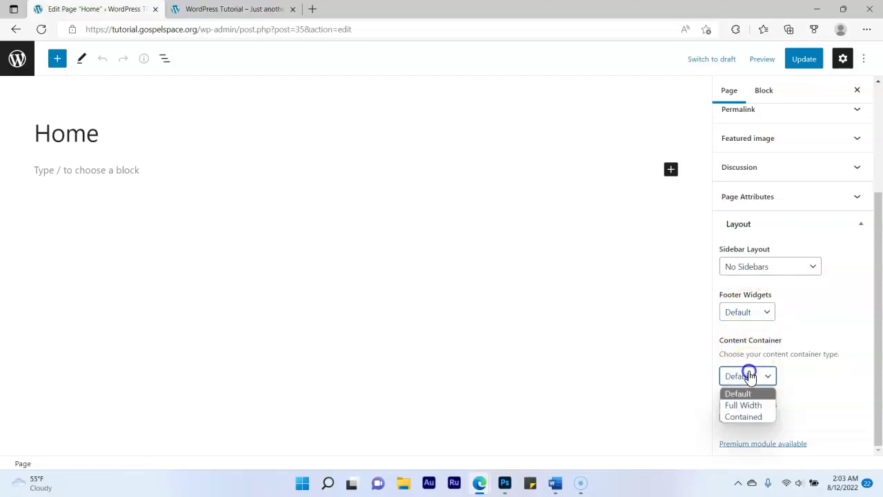
pyautogui.click(750, 417)
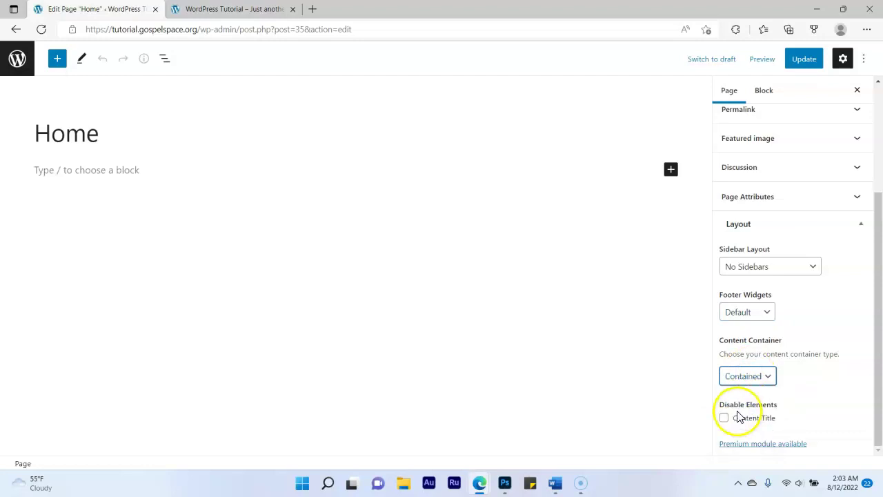
pyautogui.click(724, 418)
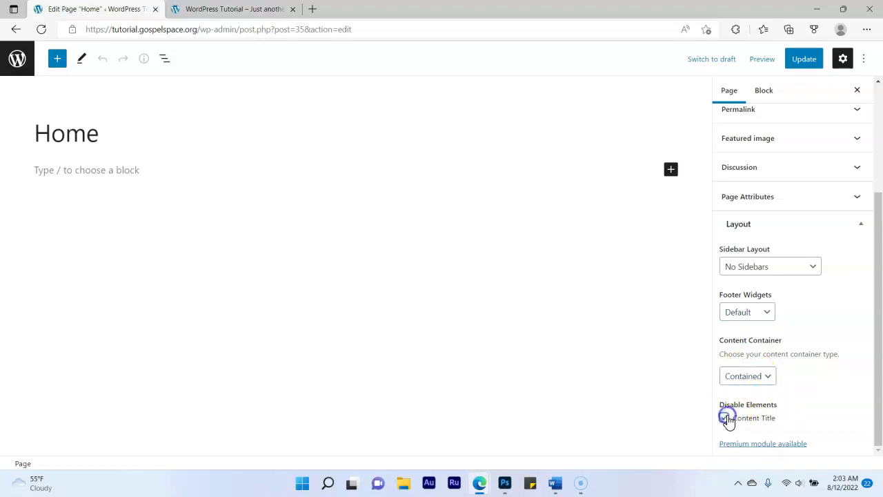
pyautogui.click(795, 65)
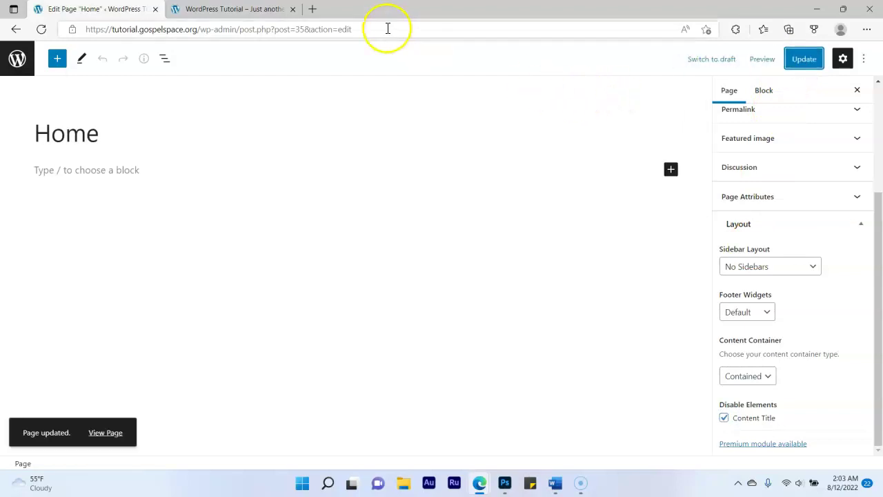
pyautogui.click(231, 9)
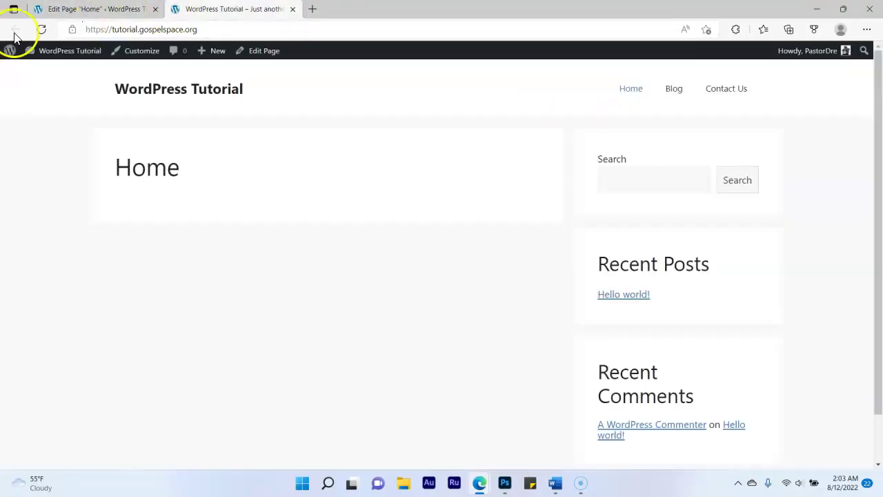
# Insert a Cover block with a blue overlay on the Home page, update it, and reload the live homepage
pyautogui.click(40, 29)
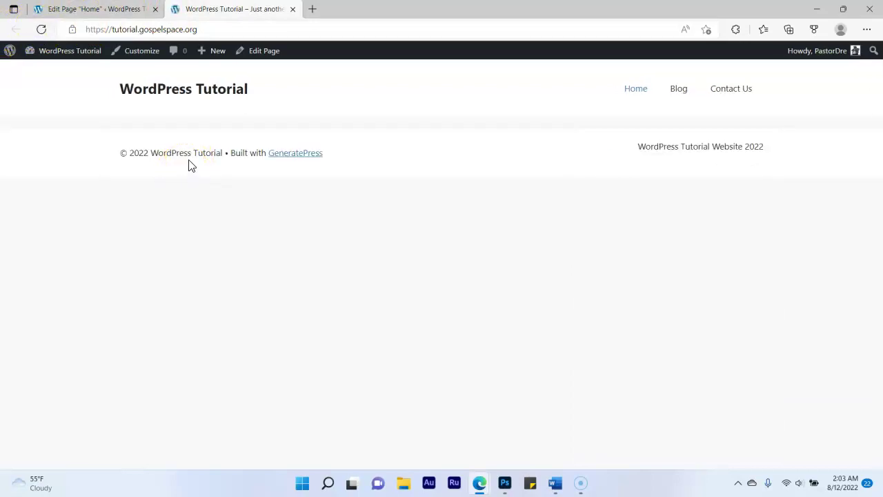
pyautogui.click(138, 9)
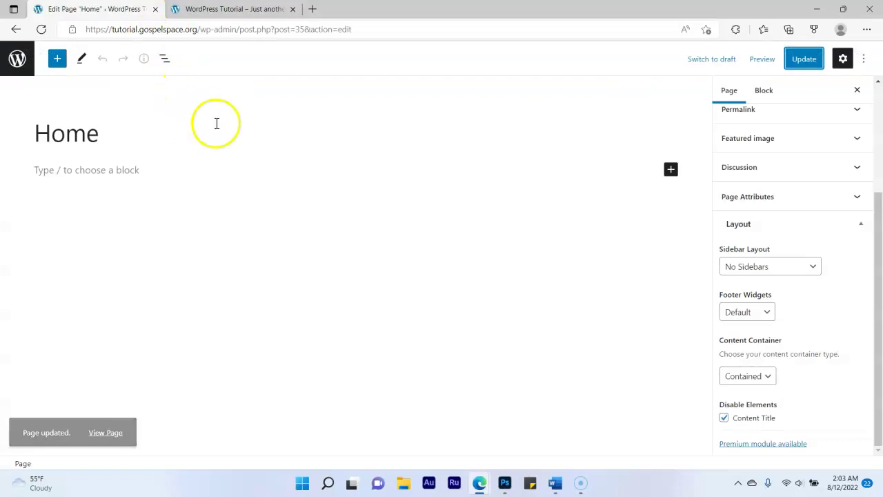
pyautogui.click(670, 169)
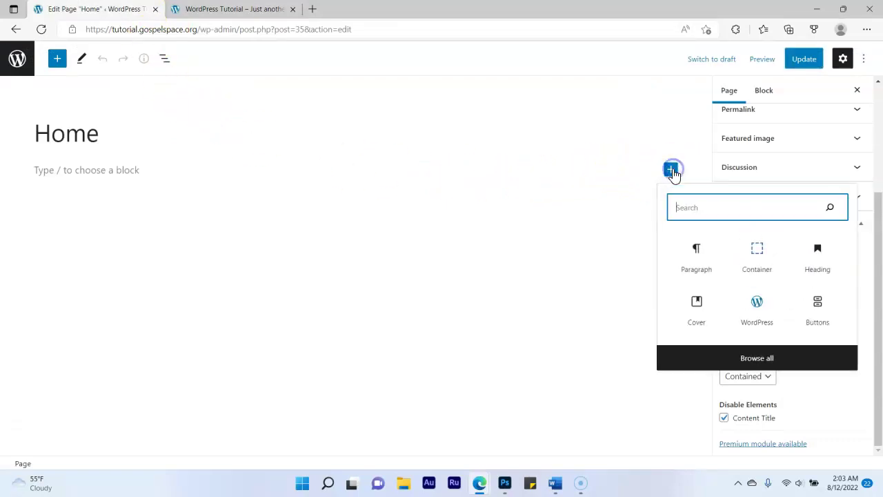
pyautogui.click(691, 209)
pyautogui.write('cover')
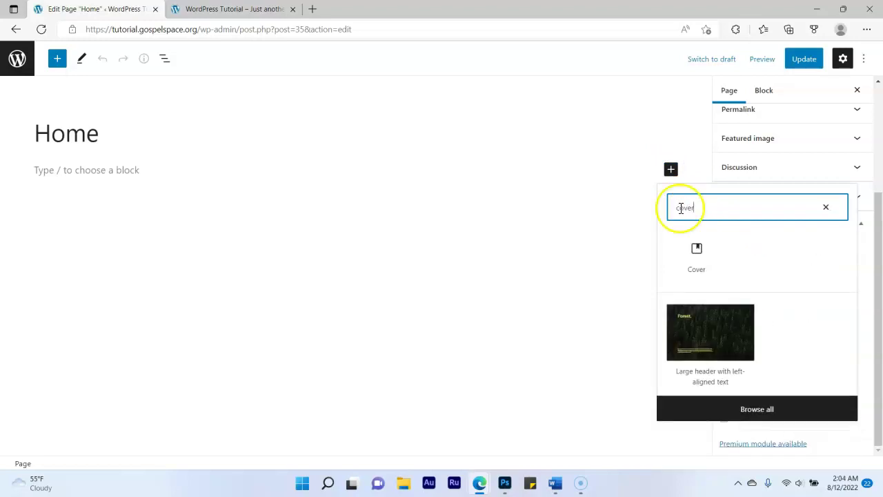
pyautogui.click(698, 257)
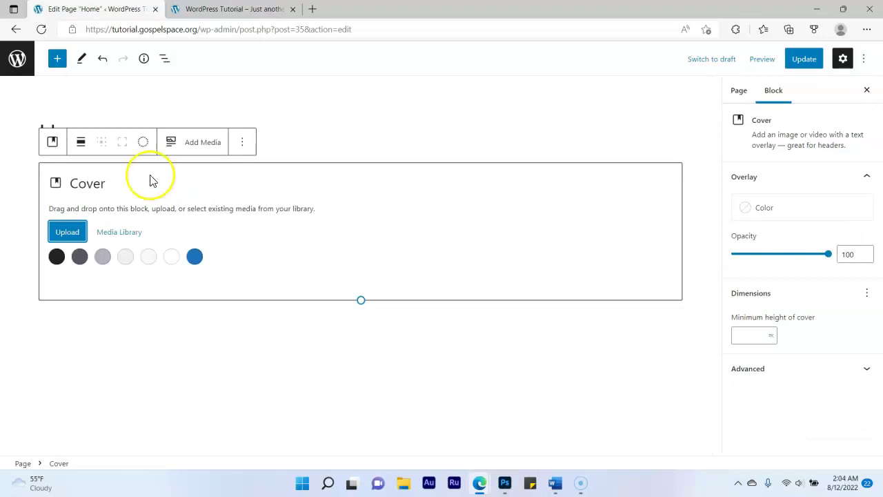
pyautogui.click(195, 256)
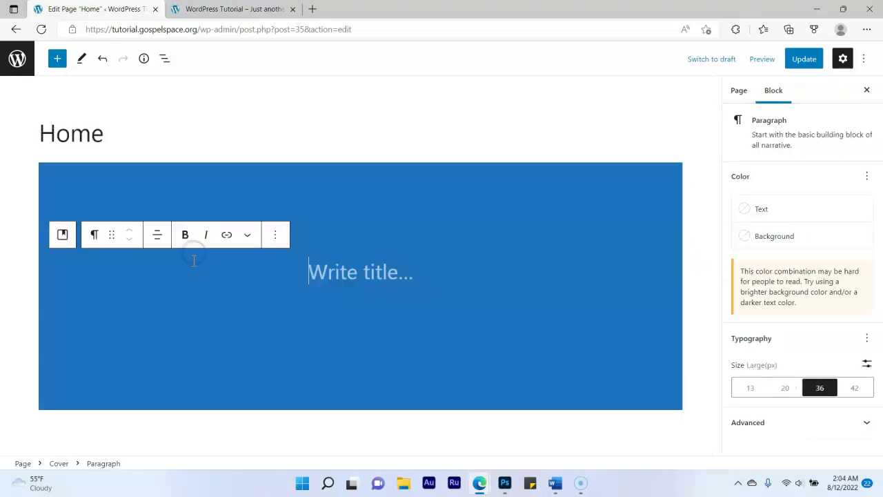
pyautogui.click(811, 63)
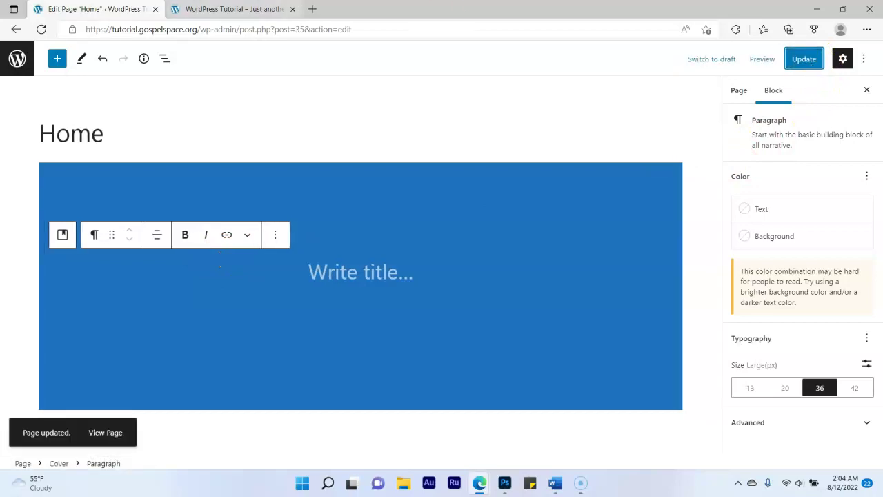
pyautogui.click(176, 9)
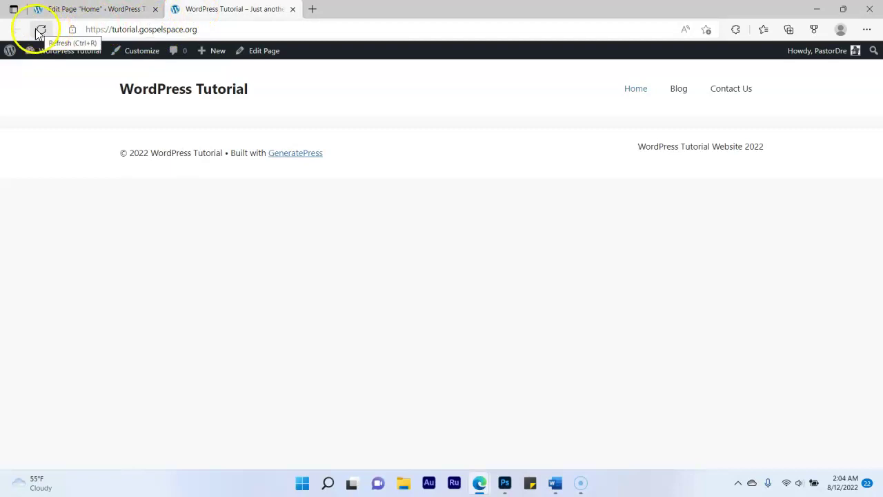
pyautogui.click(42, 30)
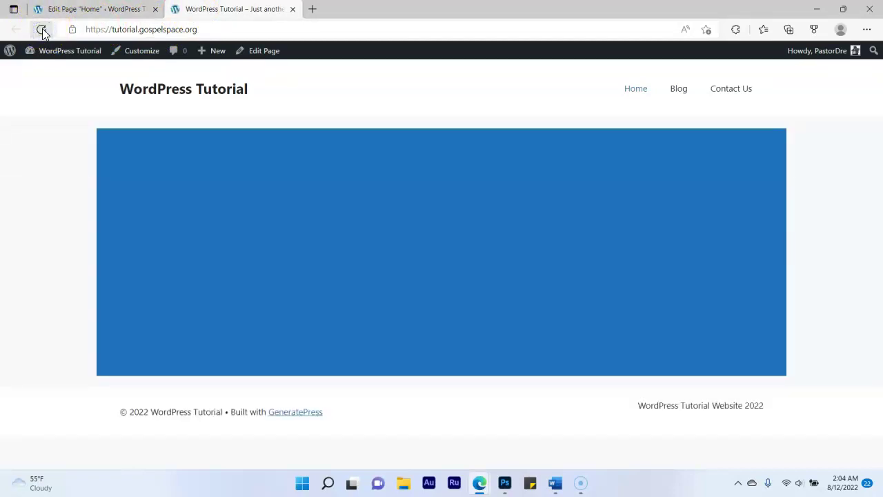
# Title the cover 'WordPress Website Tutorial', fixing a typo, update the page and check the live site
pyautogui.click(61, 8)
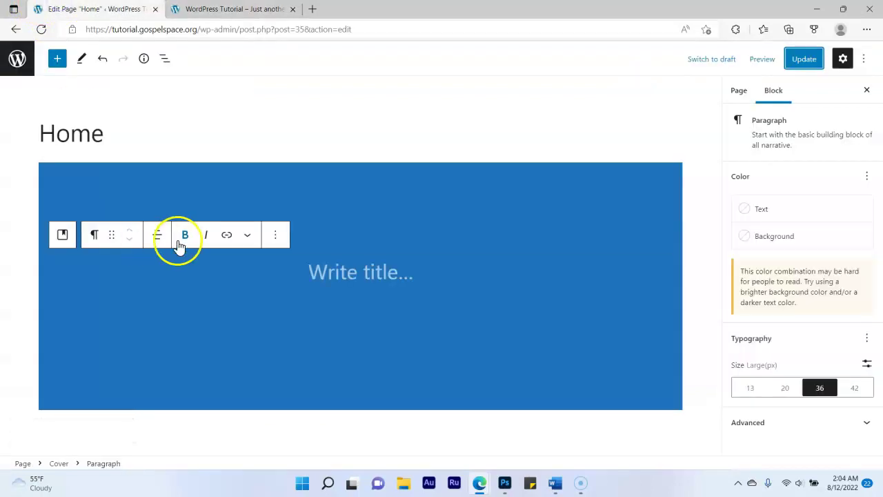
pyautogui.click(311, 274)
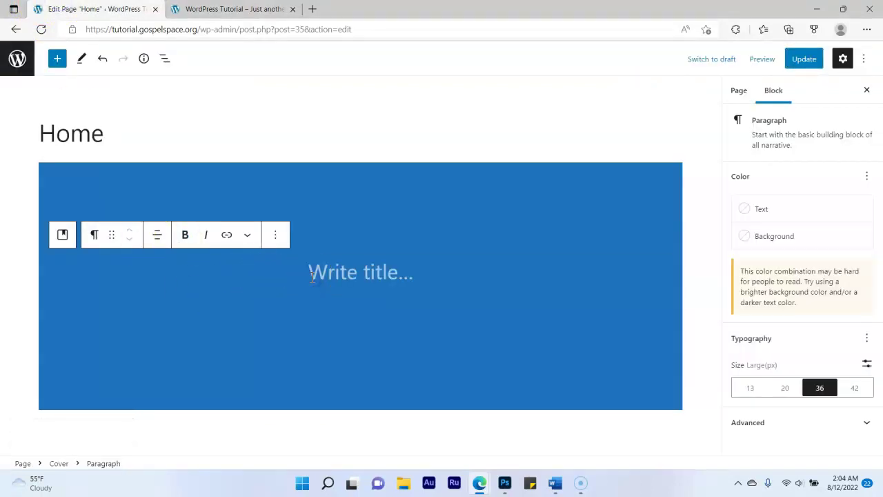
pyautogui.write('WordPress Webstie Tu')
pyautogui.press('BackSpace')
pyautogui.press('BackSpace')
pyautogui.press('BackSpace')
pyautogui.press('BackSpace')
pyautogui.press('BackSpace')
pyautogui.press('BackSpace')
pyautogui.write('ite Tu')
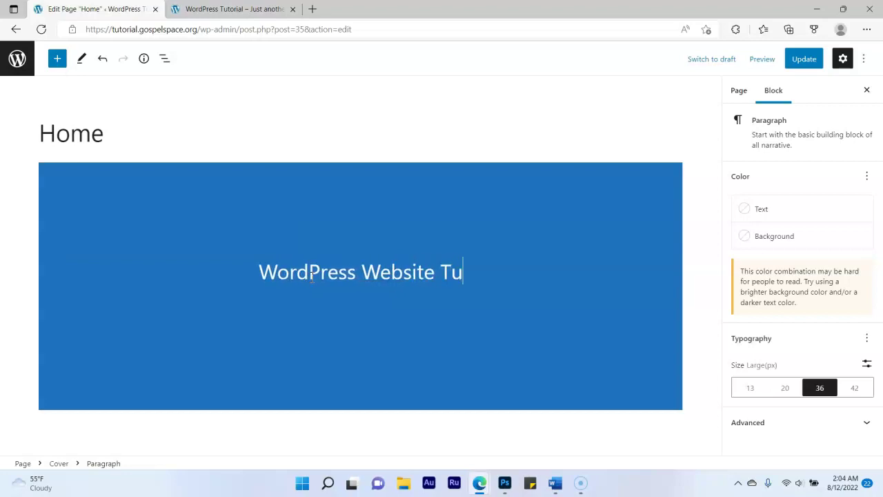
pyautogui.write('torial')
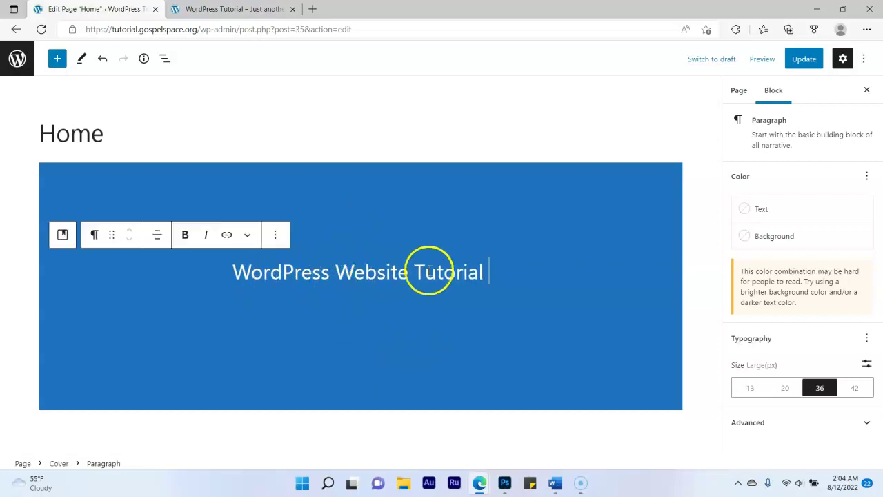
pyautogui.click(822, 55)
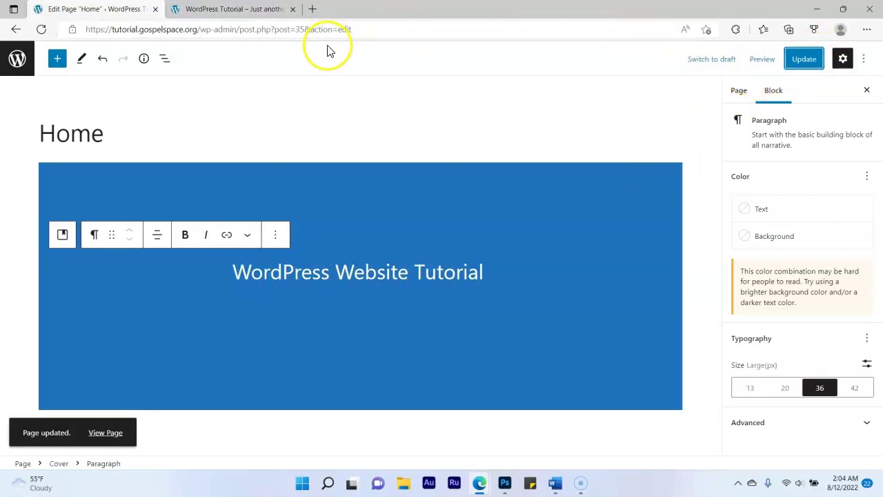
pyautogui.click(224, 10)
pyautogui.click(42, 30)
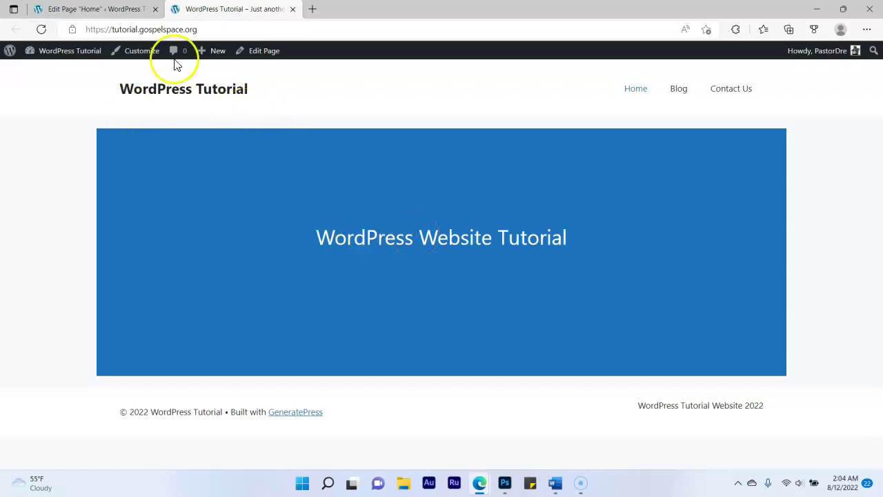
# Back in the editor, start a new paragraph after the cover title
pyautogui.click(107, 9)
pyautogui.click(519, 276)
pyautogui.press('Return')
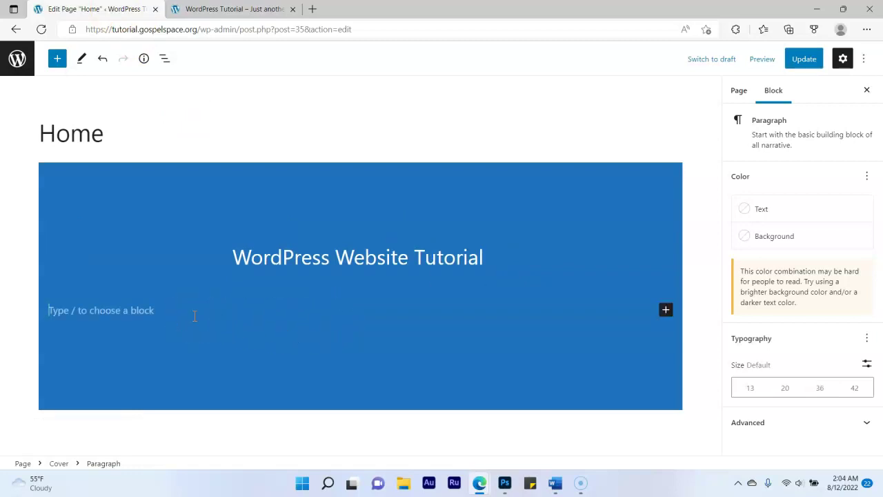
# Type the subtitle 'Learn how to build a success online business using our tips and techniques', fixing the wording
pyautogui.write('L')
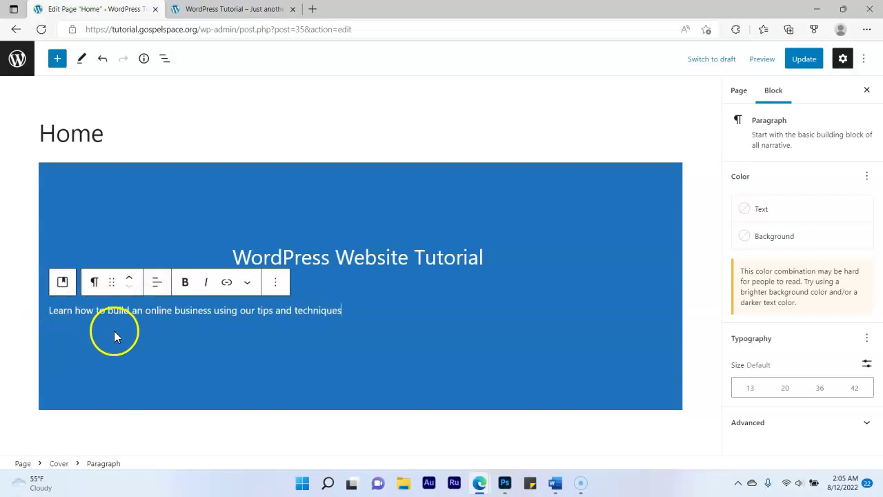
pyautogui.click(147, 312)
pyautogui.press('BackSpace')
pyautogui.press('BackSpace')
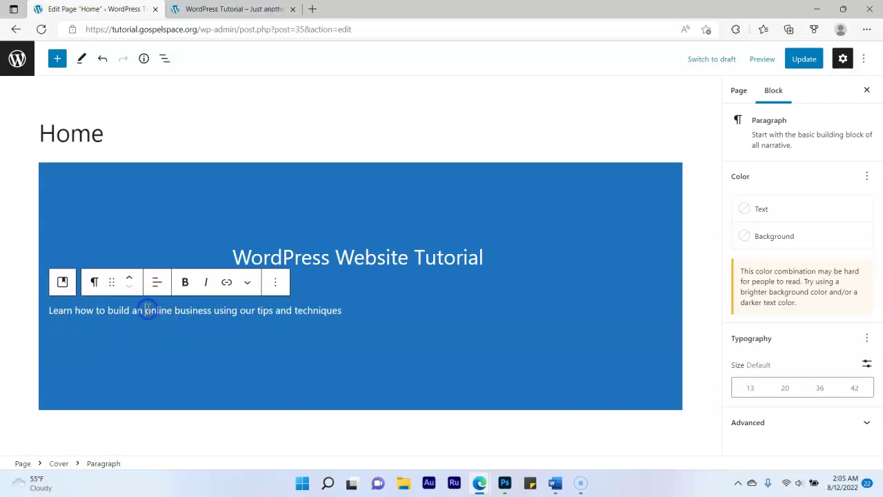
pyautogui.write('success')
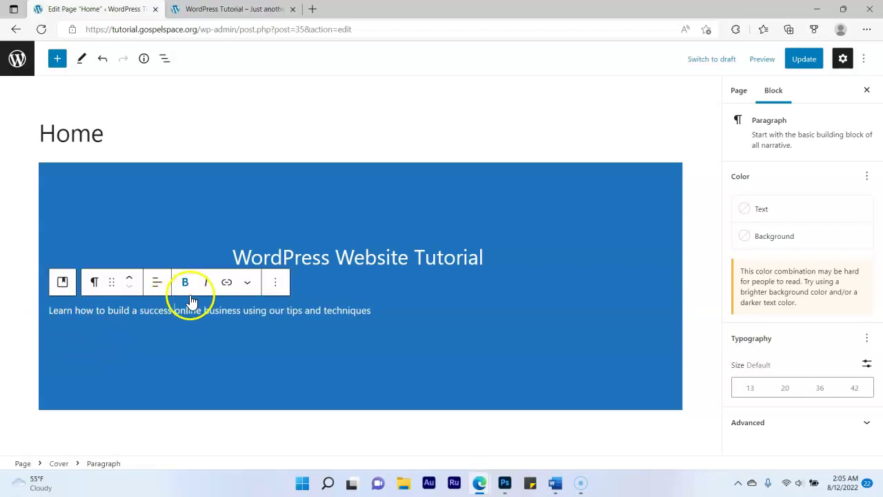
pyautogui.click(214, 311)
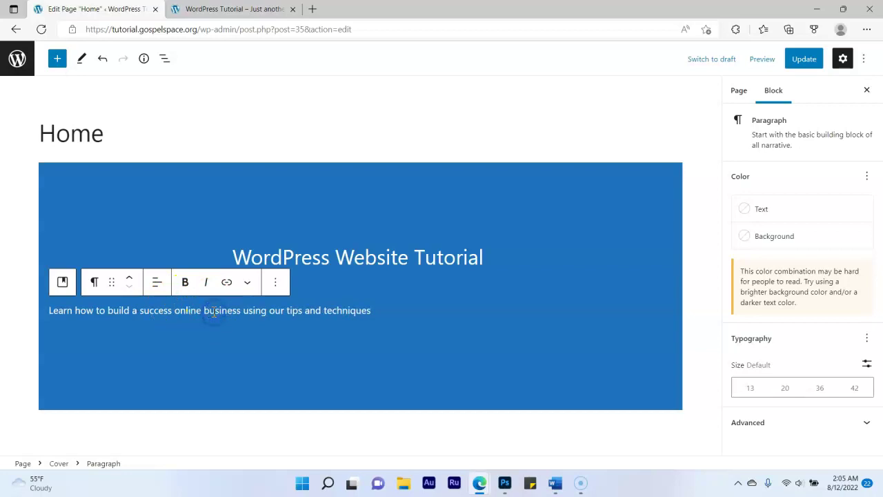
pyautogui.click(239, 317)
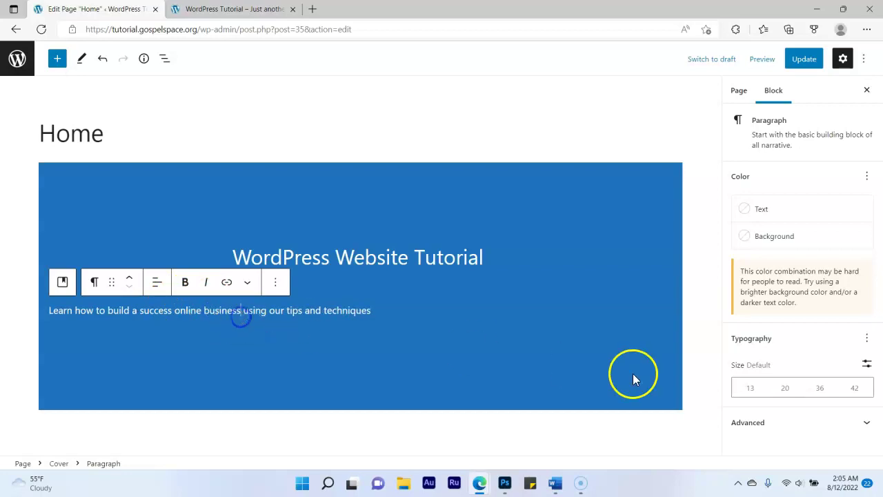
# Give the subtitle font size 20 (Medium) and center-align it
pyautogui.click(785, 389)
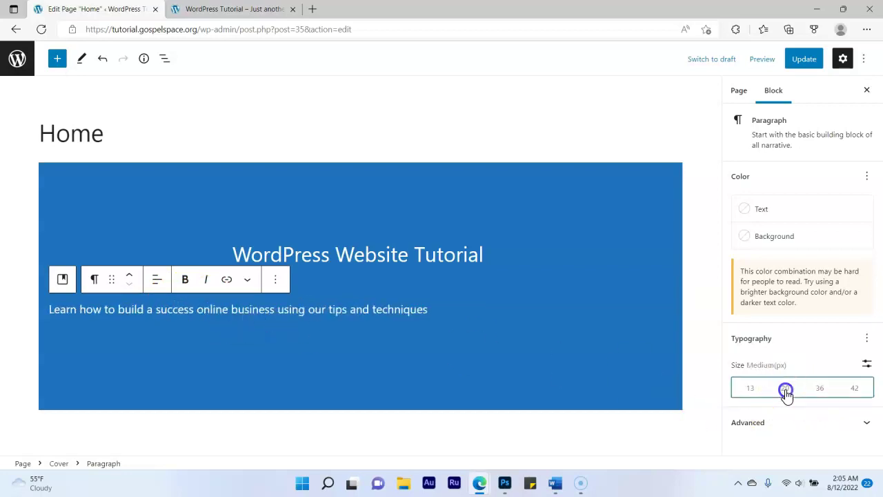
pyautogui.click(158, 281)
pyautogui.click(203, 337)
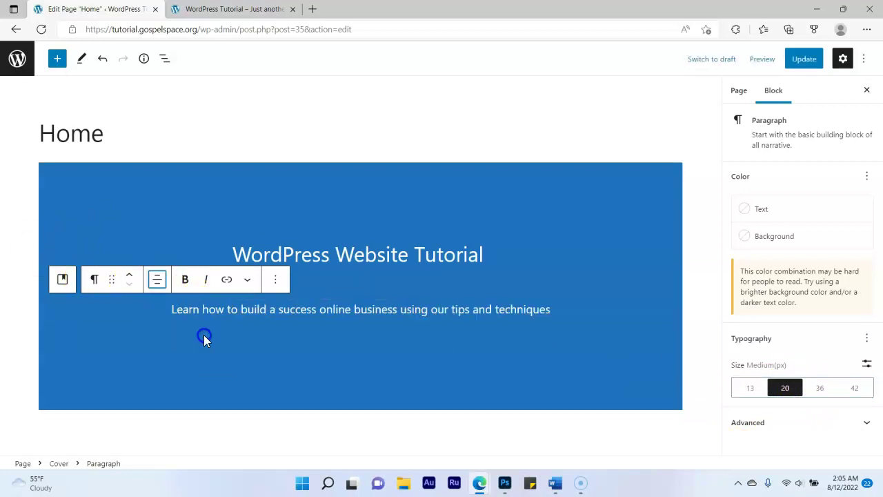
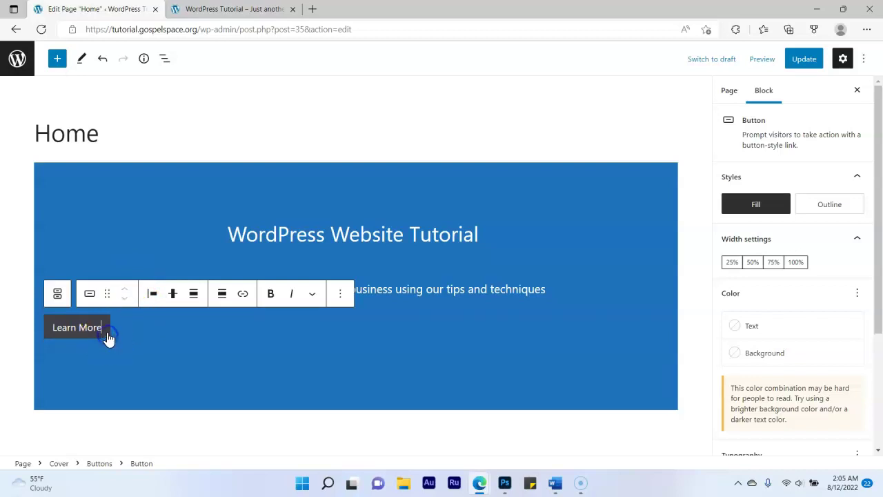
# Give the Learn More button a custom green background and the white theme text colour
pyautogui.click(770, 355)
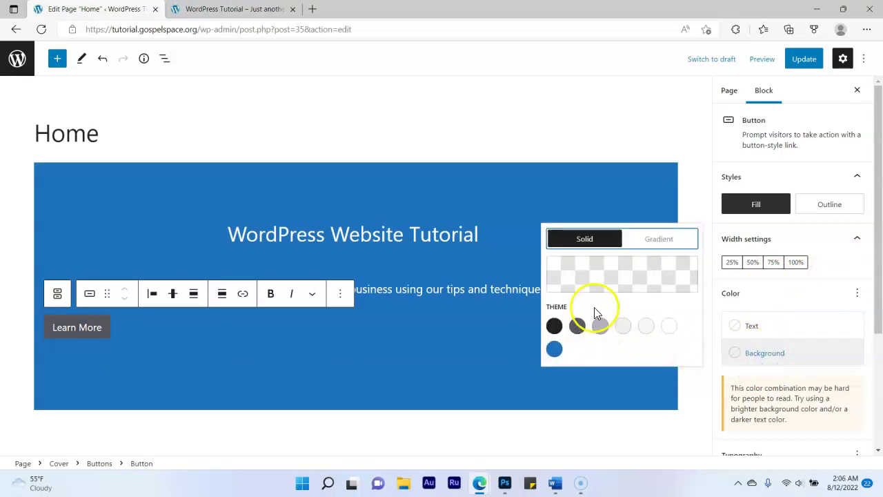
pyautogui.click(594, 283)
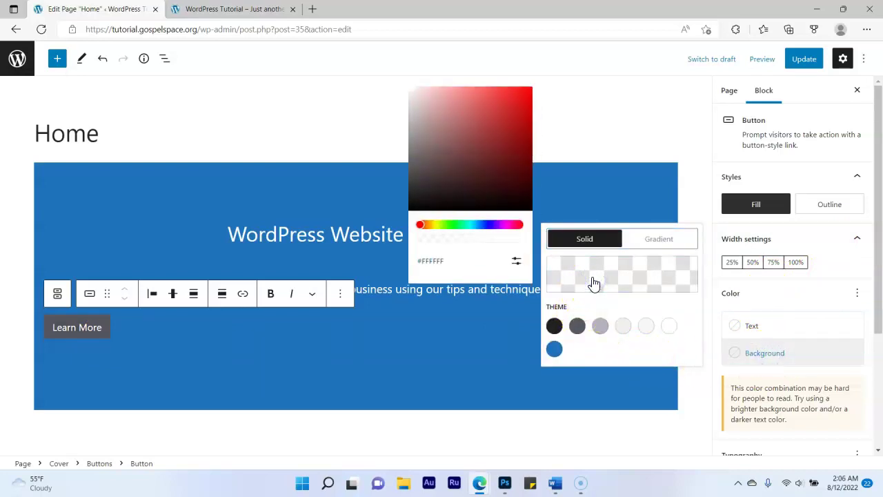
pyautogui.click(452, 226)
pyautogui.moveTo(477, 124); pyautogui.dragTo(525, 144)
pyautogui.click(535, 139)
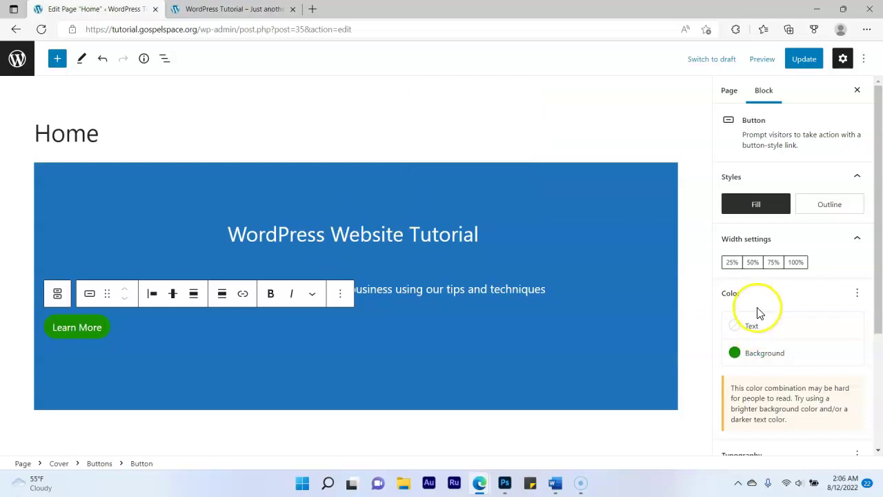
pyautogui.click(750, 327)
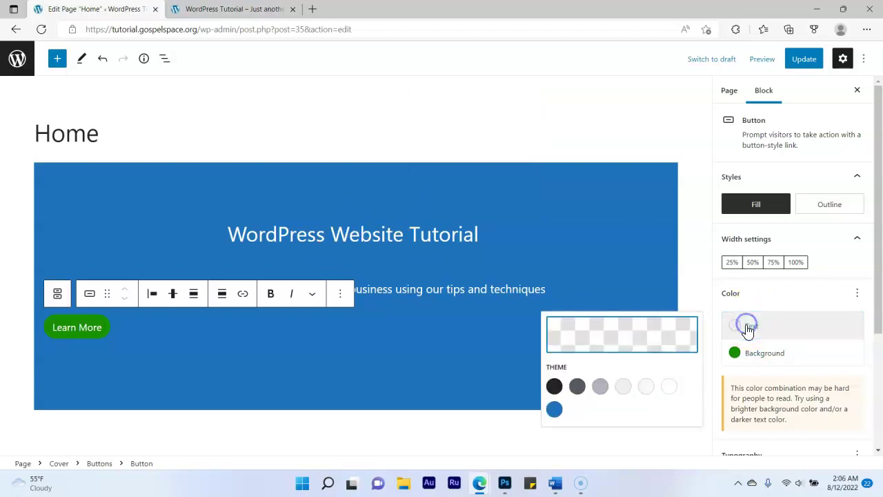
pyautogui.click(668, 389)
pyautogui.click(125, 328)
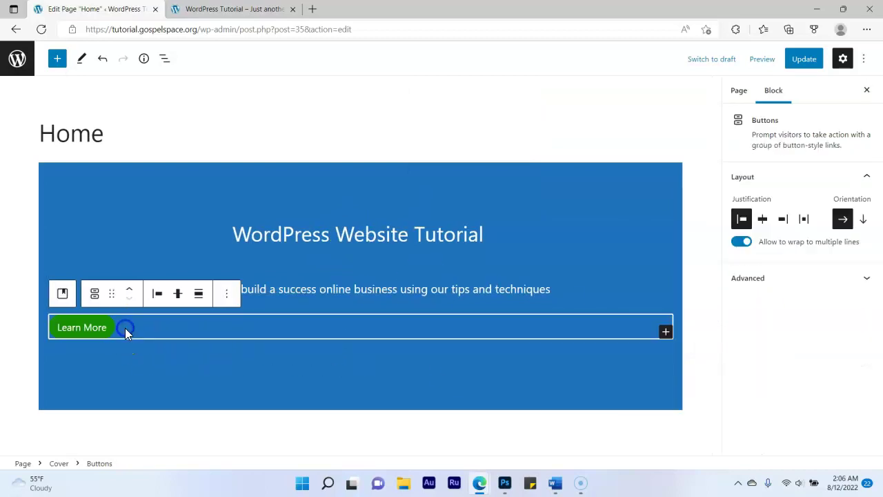
# Centre the Learn More button with Justify items center and update the Home page
pyautogui.click(178, 298)
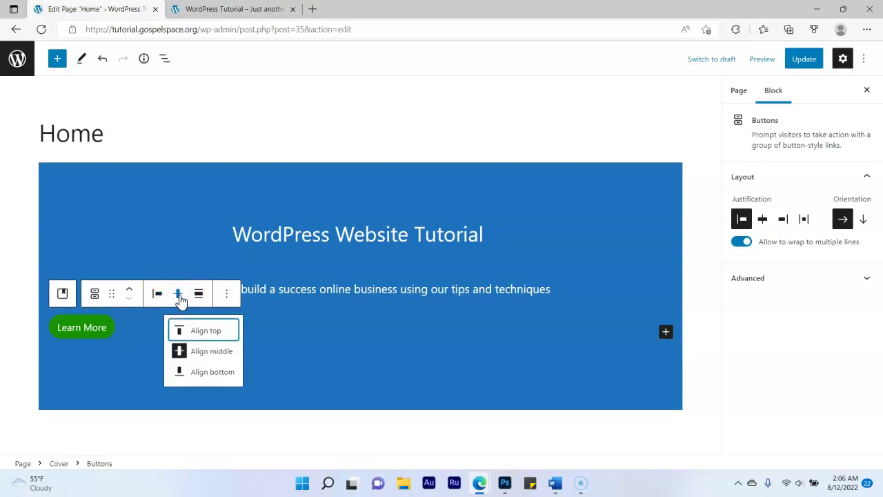
pyautogui.click(178, 299)
pyautogui.click(198, 296)
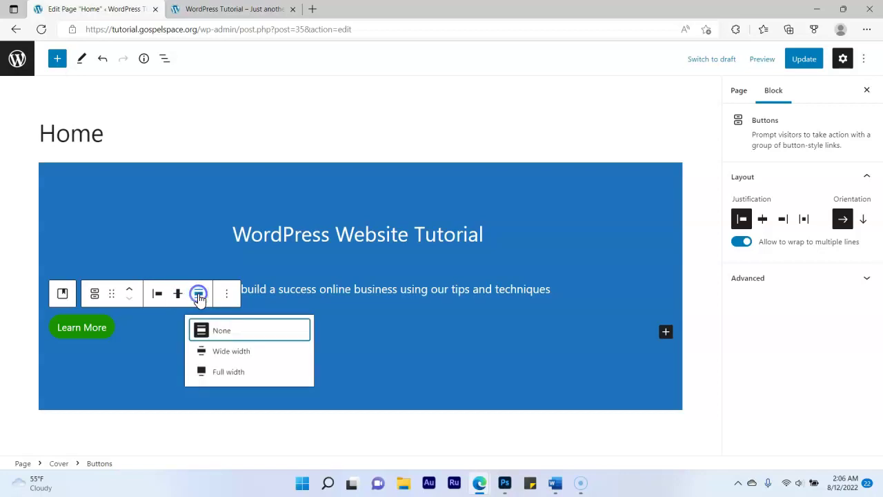
pyautogui.click(159, 296)
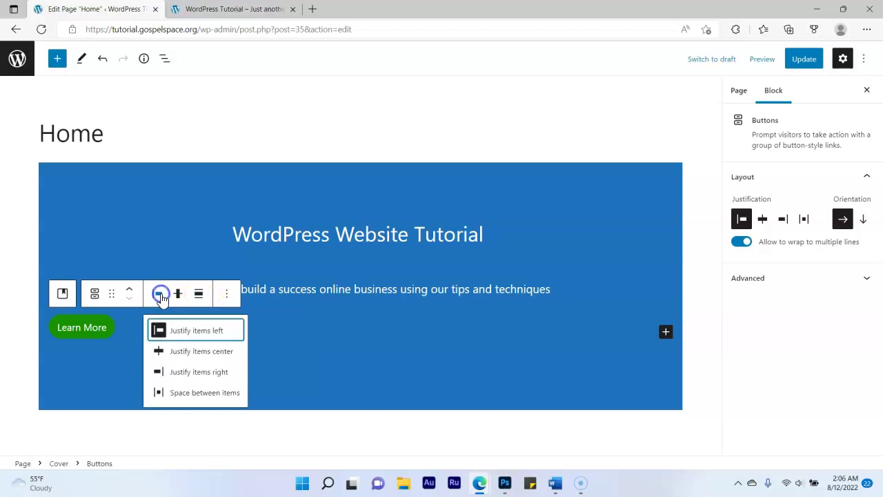
pyautogui.click(193, 353)
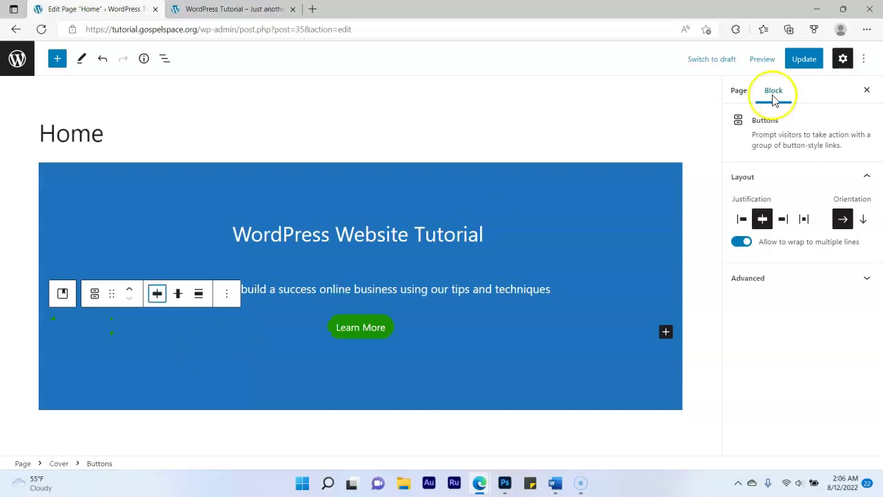
pyautogui.click(804, 60)
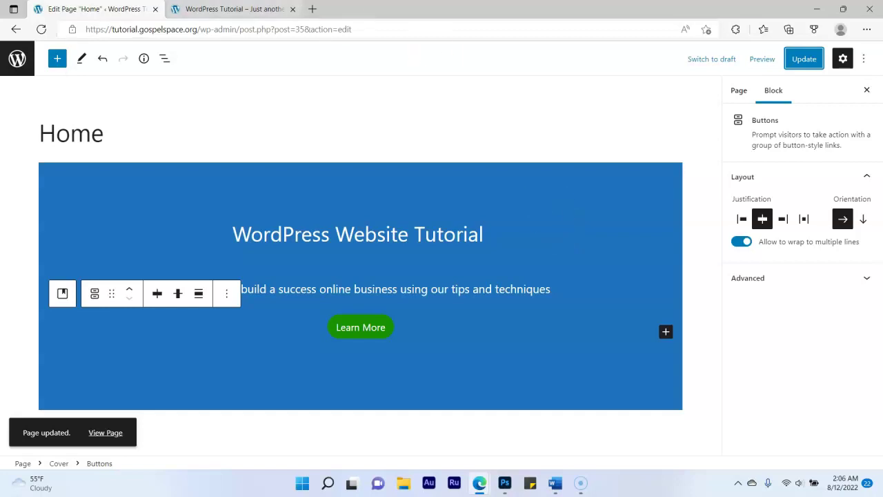
pyautogui.click(207, 9)
pyautogui.click(41, 29)
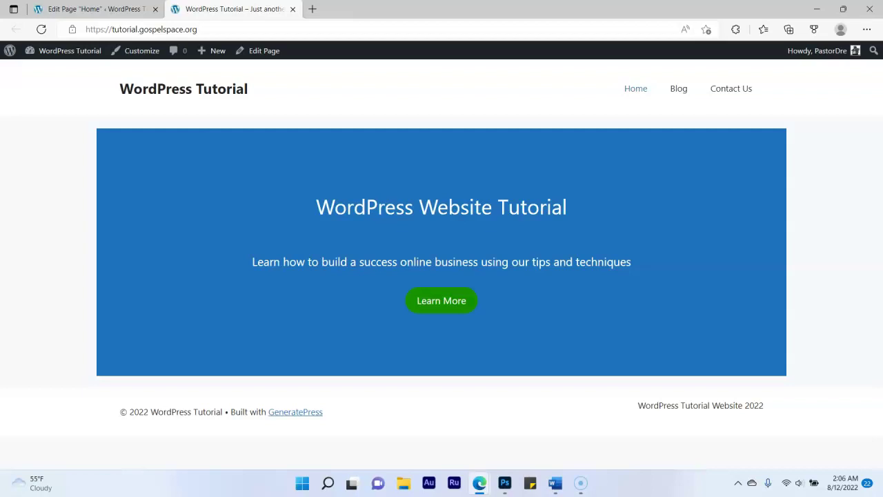
pyautogui.click(97, 9)
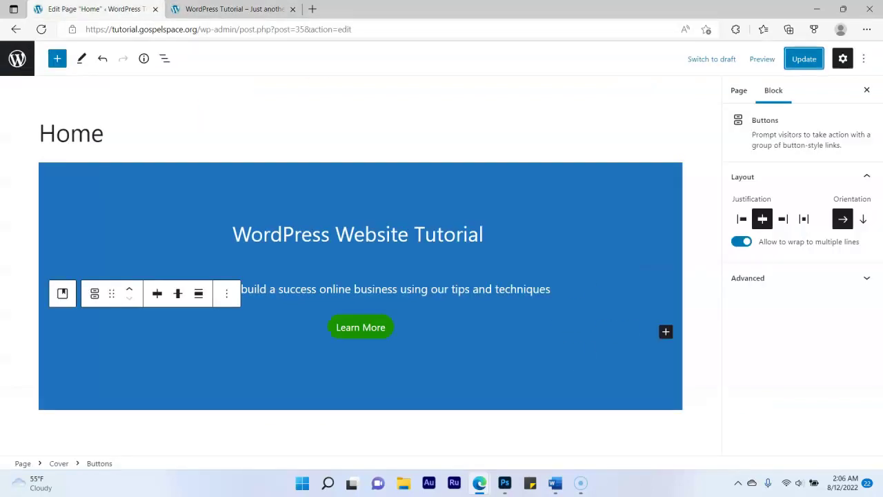
pyautogui.click(148, 185)
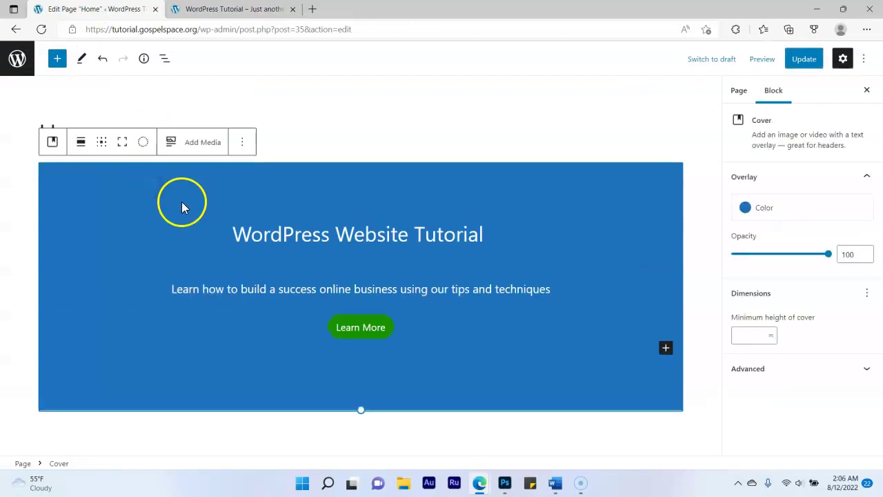
# Upload the dark blue diagonal-lined image as the Home cover's background
pyautogui.click(203, 145)
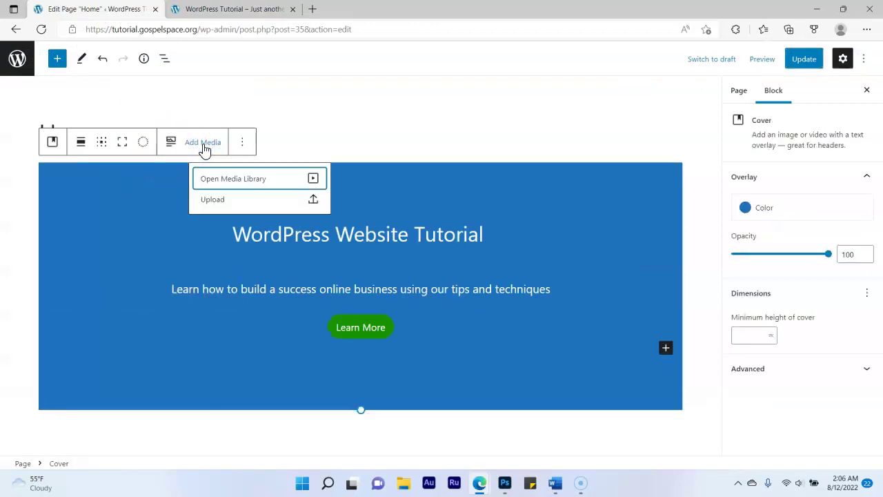
pyautogui.click(214, 199)
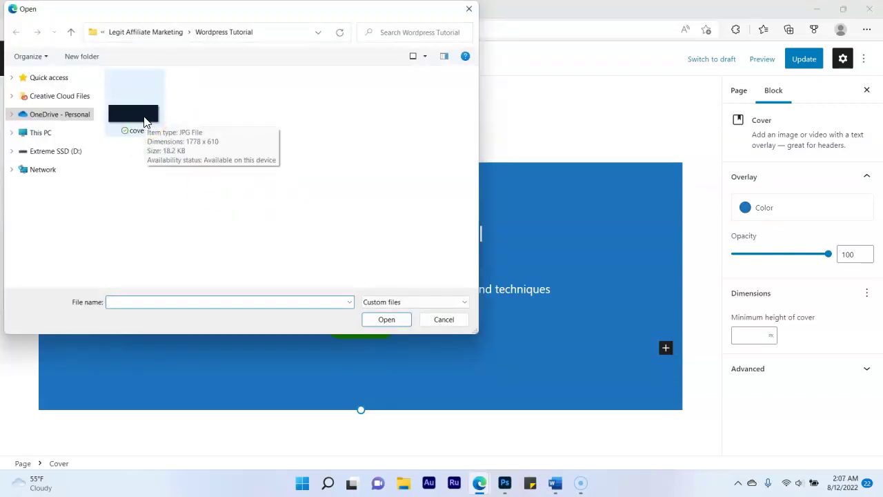
pyautogui.doubleClick(144, 121)
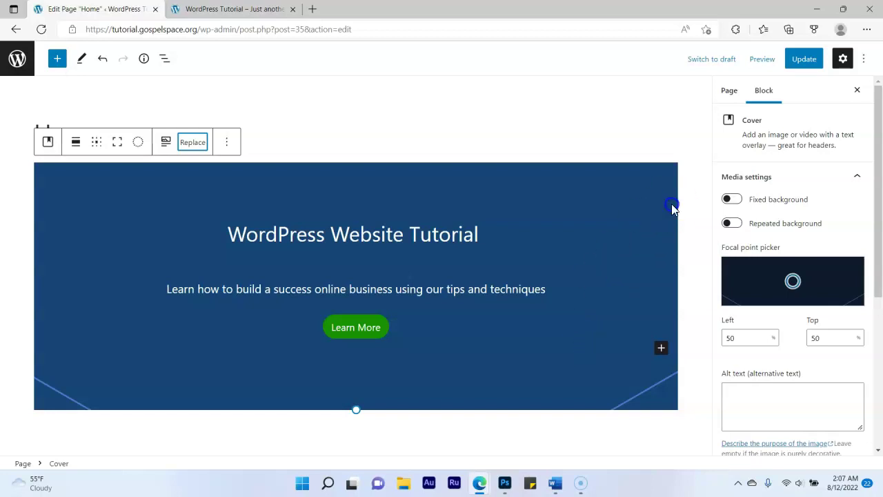
# Update the Home page and reload the live site to confirm the new background
pyautogui.click(804, 60)
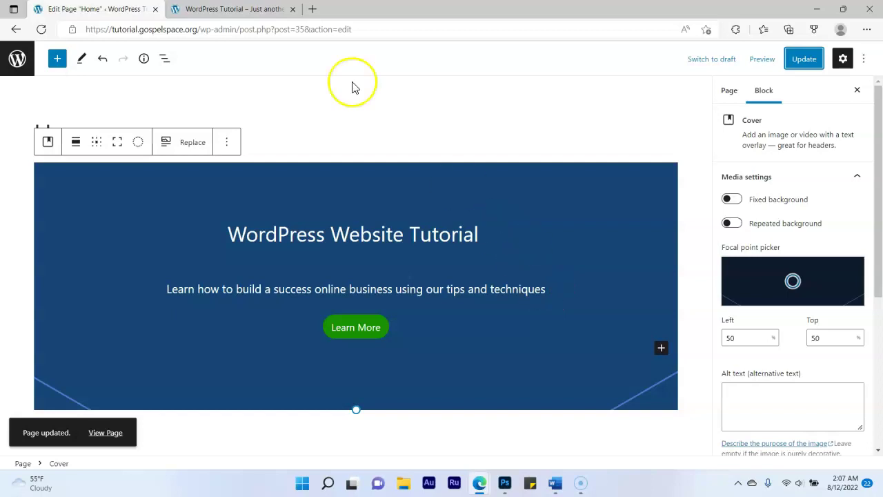
pyautogui.click(257, 11)
pyautogui.click(42, 28)
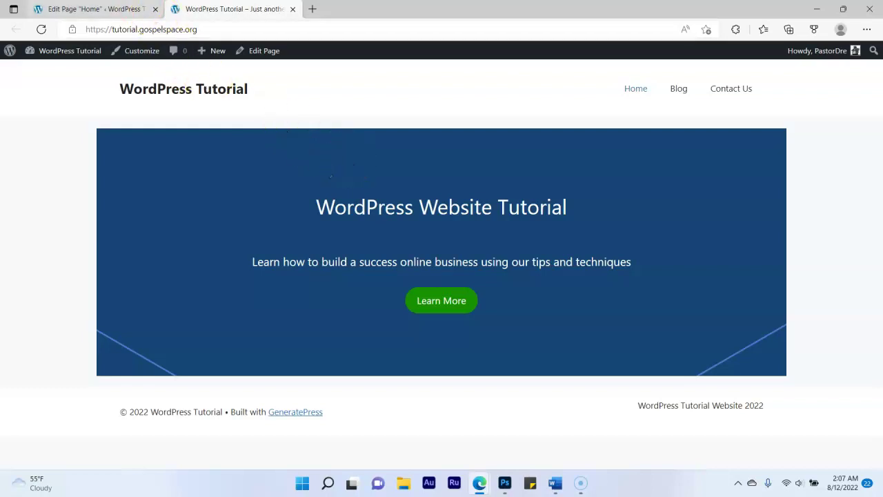
pyautogui.click(96, 9)
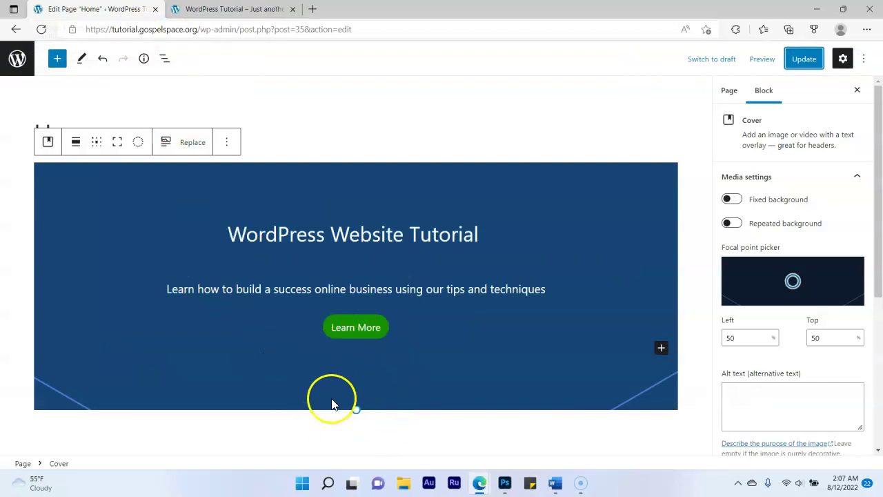
# Insert a Container block below the Home cover
pyautogui.click(365, 424)
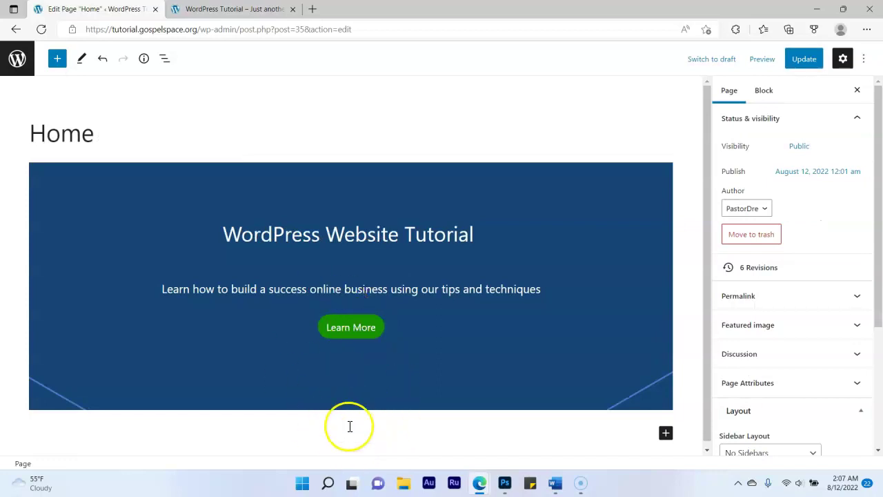
pyautogui.click(666, 433)
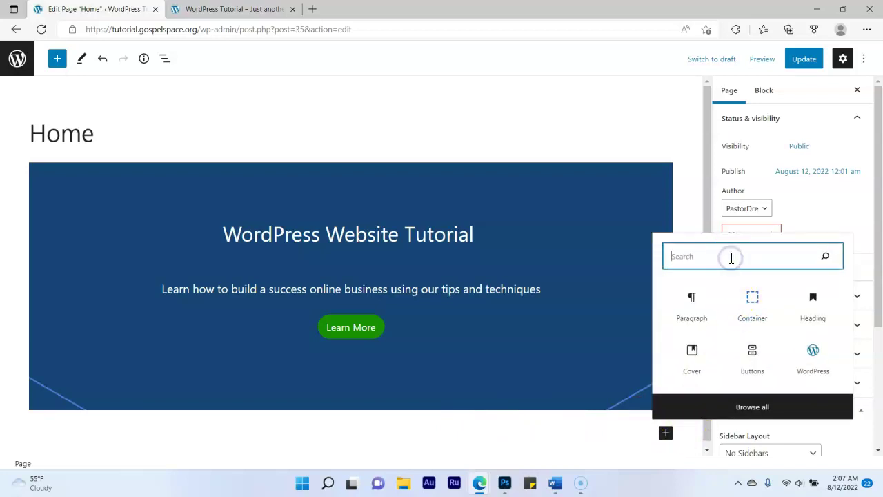
pyautogui.write('con')
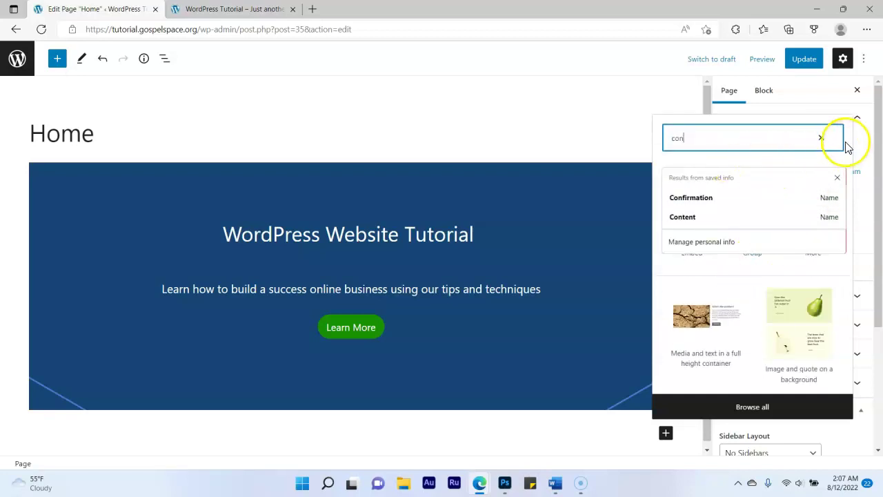
pyautogui.click(839, 180)
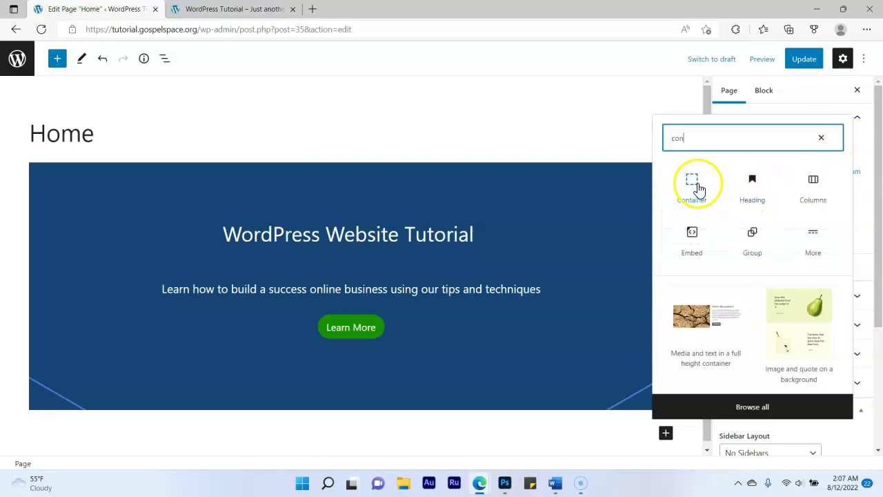
pyautogui.click(694, 187)
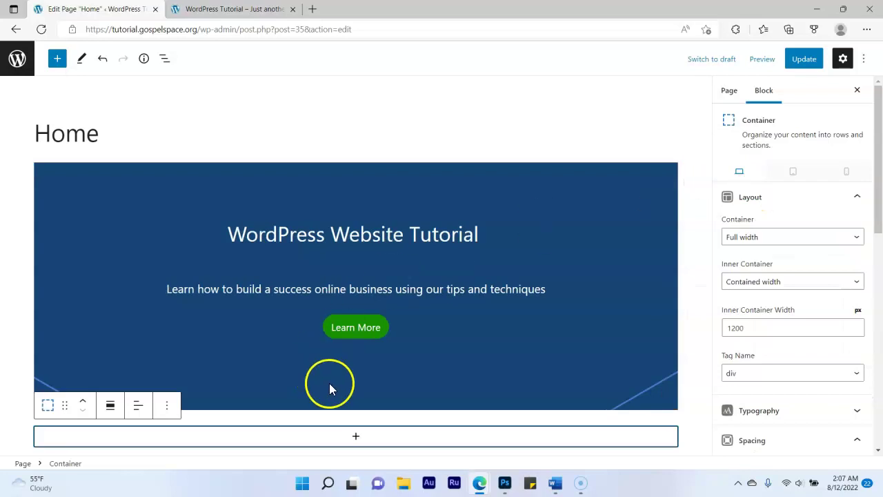
# Add a Grid block with three columns inside the new container
pyautogui.click(355, 436)
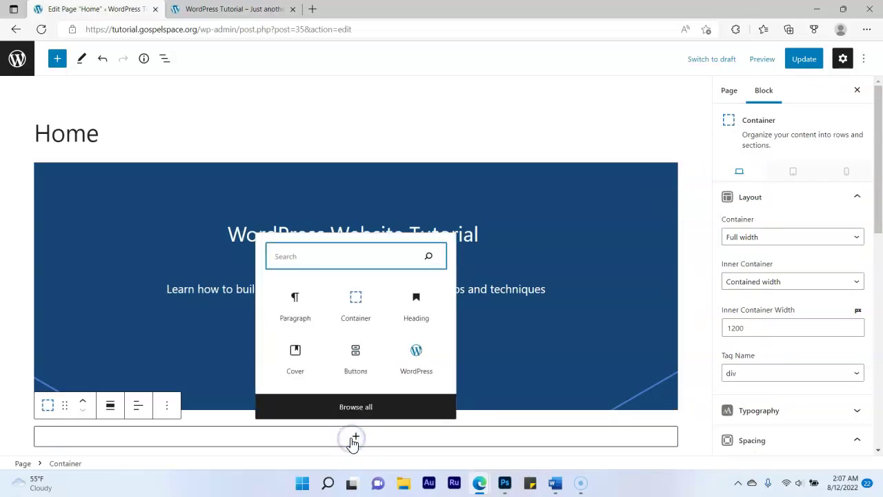
pyautogui.click(359, 254)
pyautogui.write('gri')
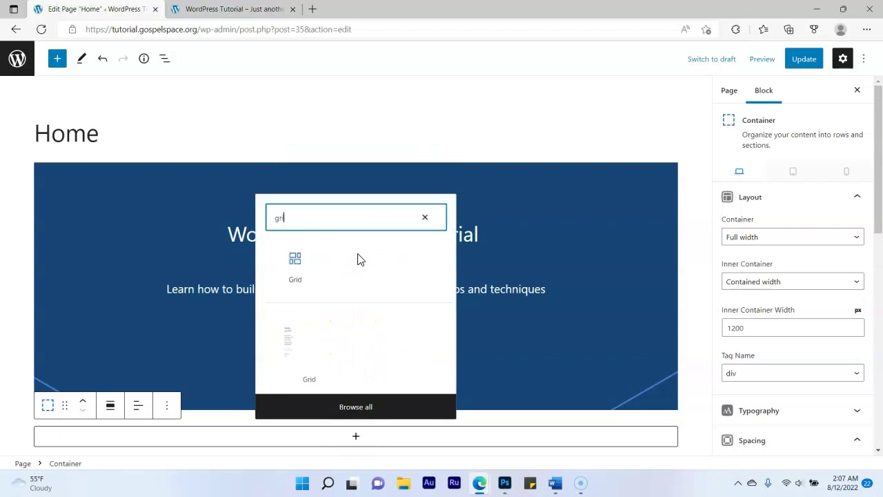
pyautogui.click(298, 265)
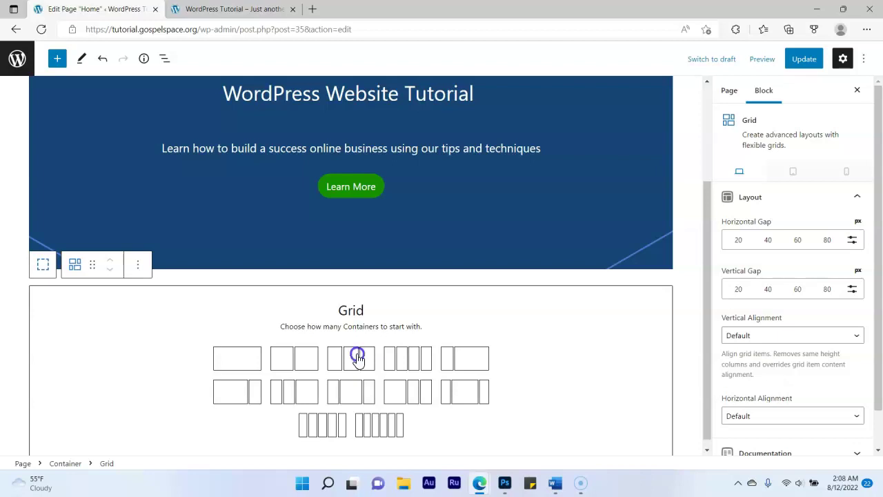
pyautogui.click(358, 357)
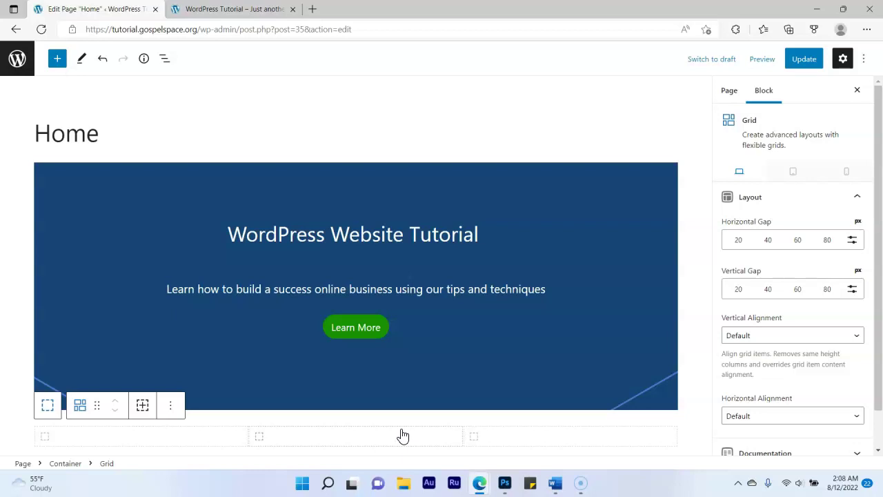
# Insert a WordPress embed block into the first grid column
pyautogui.click(134, 435)
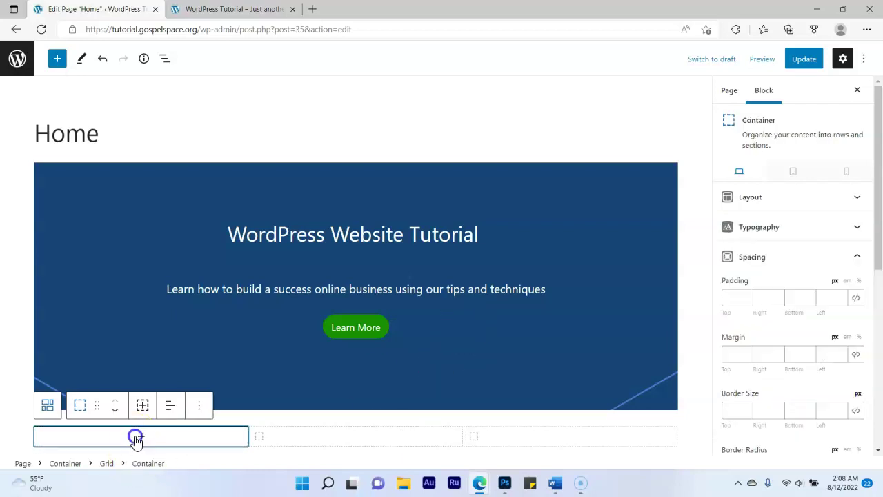
pyautogui.click(138, 436)
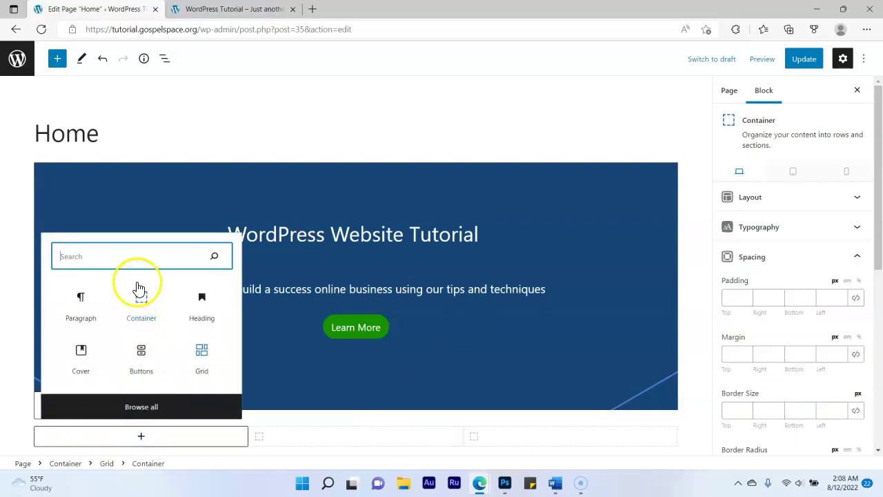
pyautogui.write('wordpress')
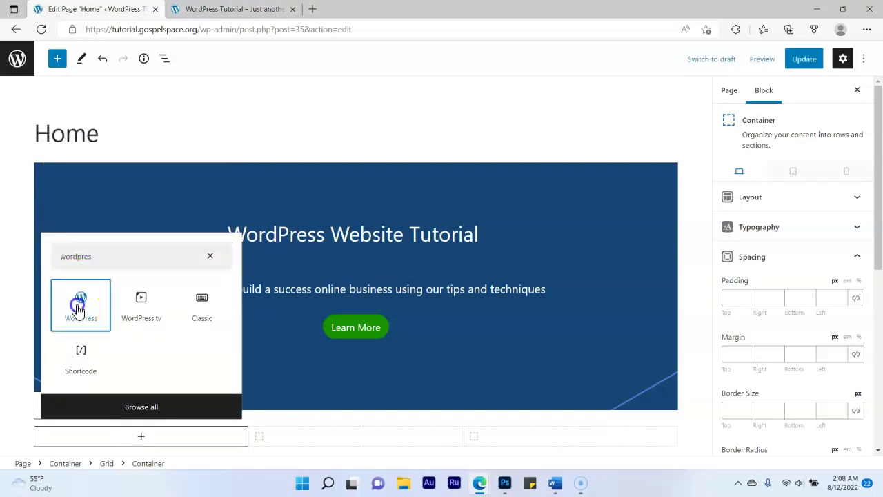
pyautogui.click(79, 303)
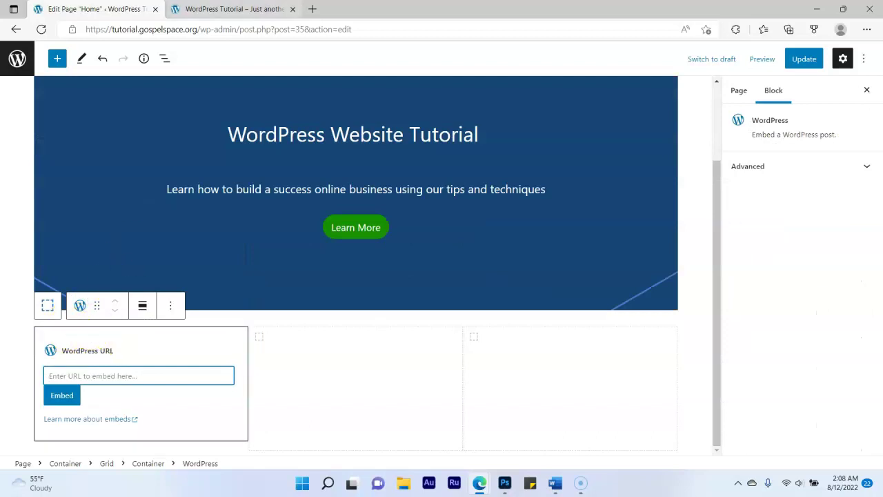
# Copy the Hello world! post's URL from the live site's Blog page
pyautogui.click(232, 9)
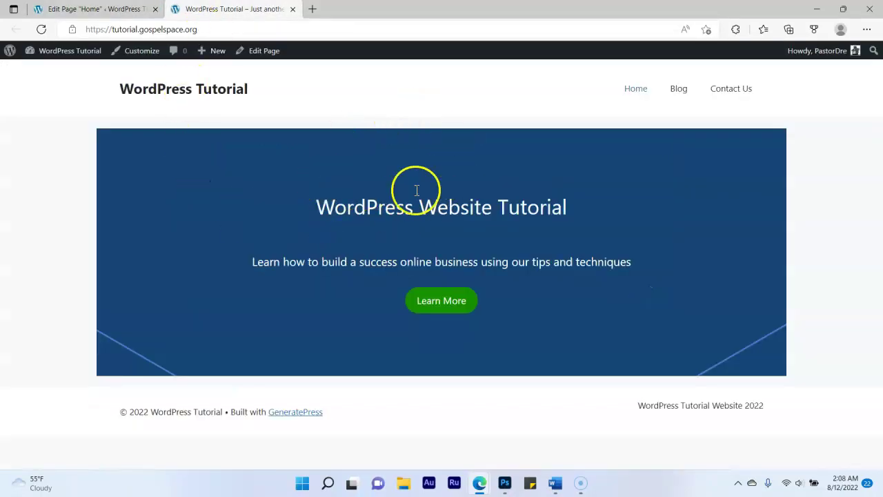
pyautogui.click(678, 95)
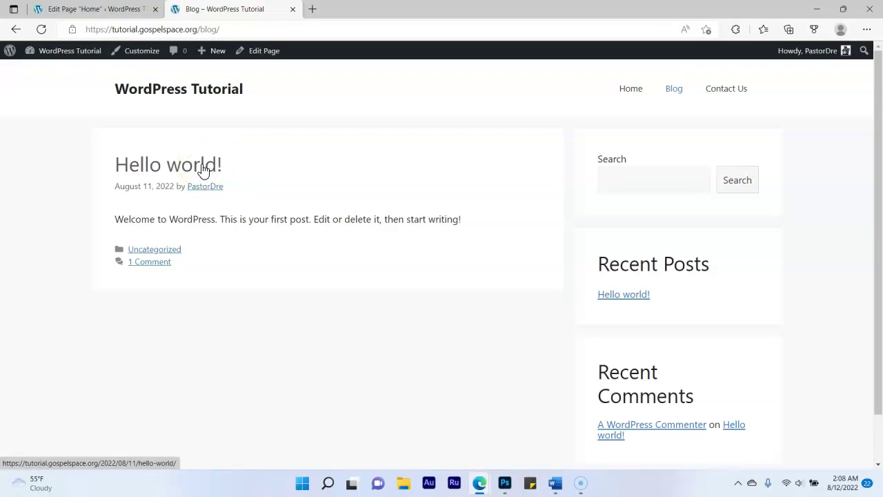
pyautogui.click(203, 172)
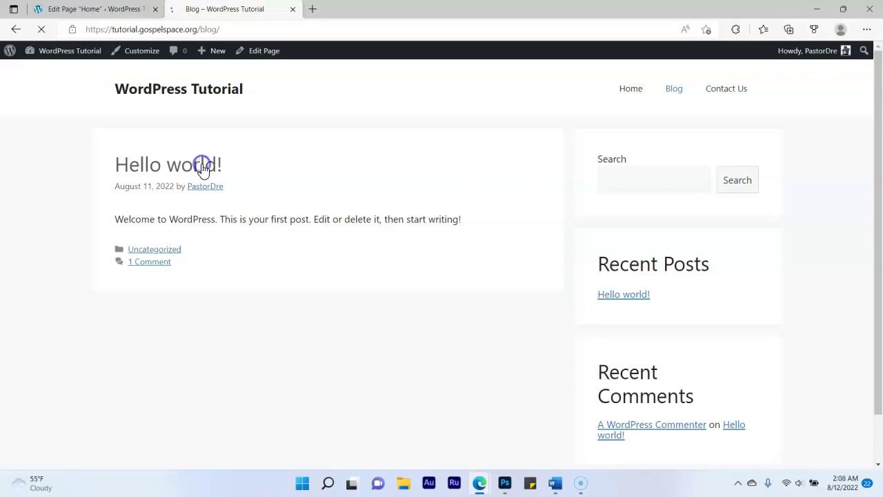
pyautogui.click(237, 30)
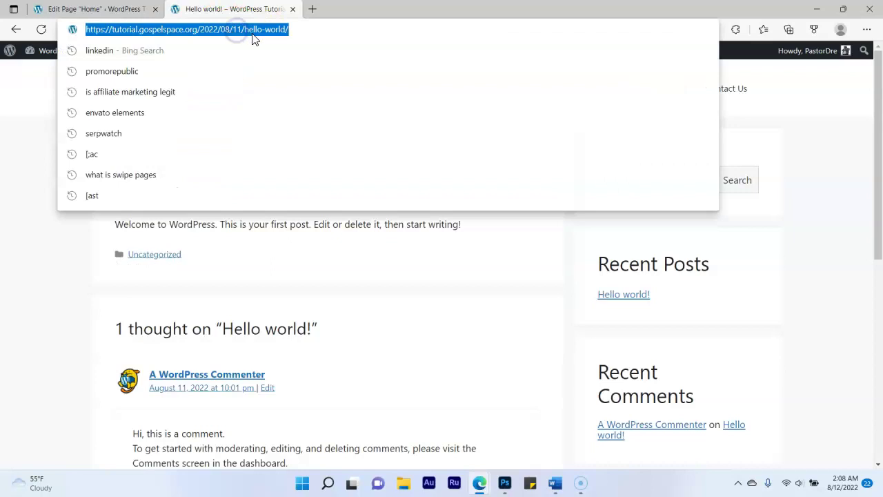
pyautogui.rightClick(239, 35)
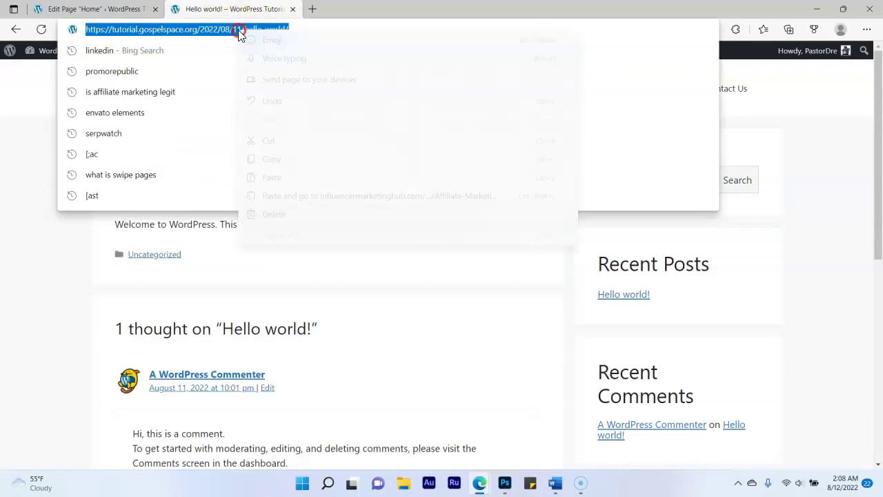
pyautogui.click(273, 159)
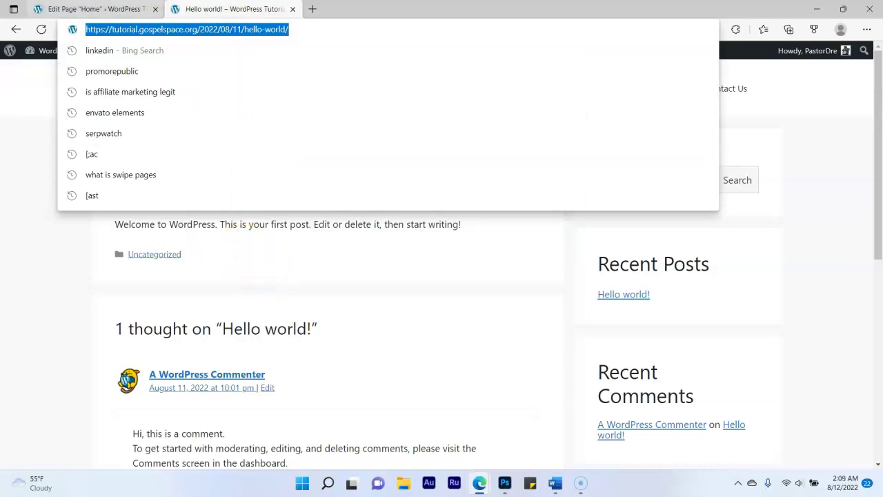
pyautogui.click(93, 8)
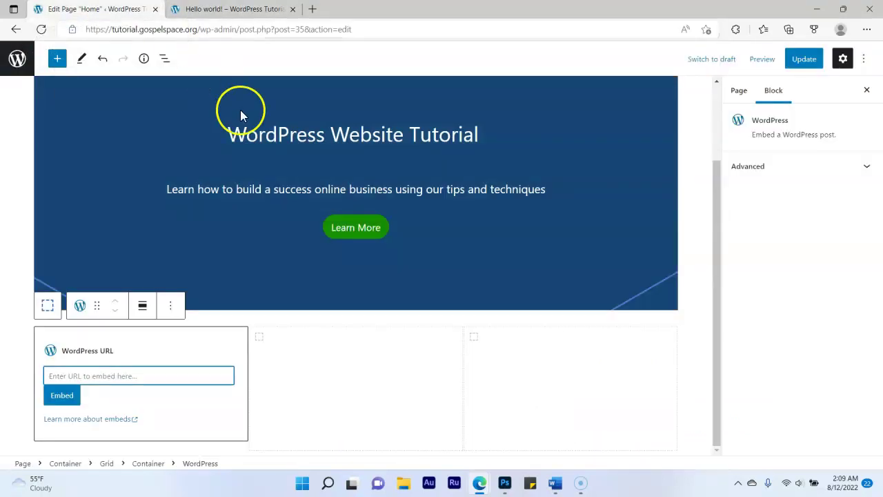
# Paste the Hello world! URL and embed the post in the first column
pyautogui.click(138, 376)
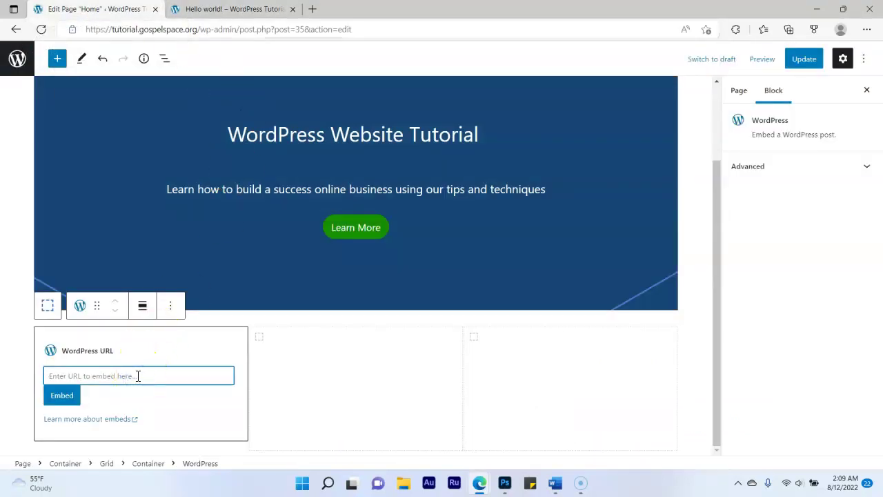
pyautogui.hotkey('ctrl', 'v')
pyautogui.click(61, 396)
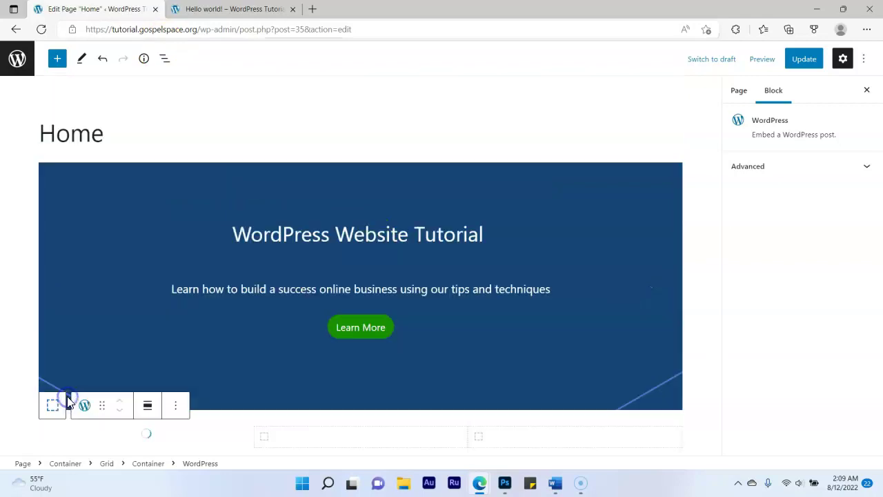
pyautogui.scroll(-2, 354, 331)
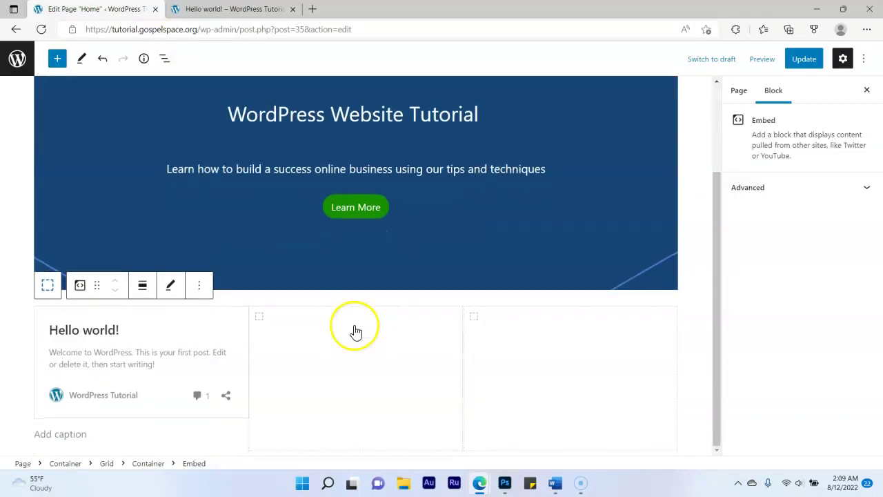
# Embed the Hello world! post in the middle and right grid columns too
pyautogui.click(350, 350)
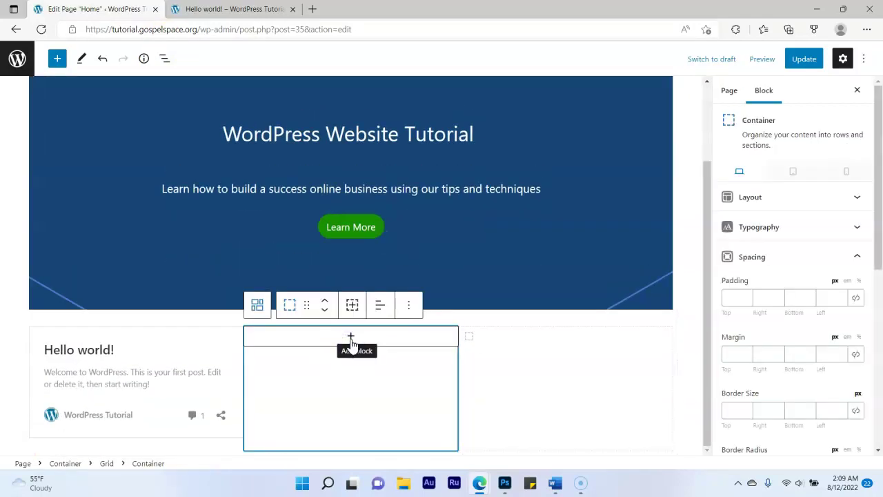
pyautogui.click(351, 338)
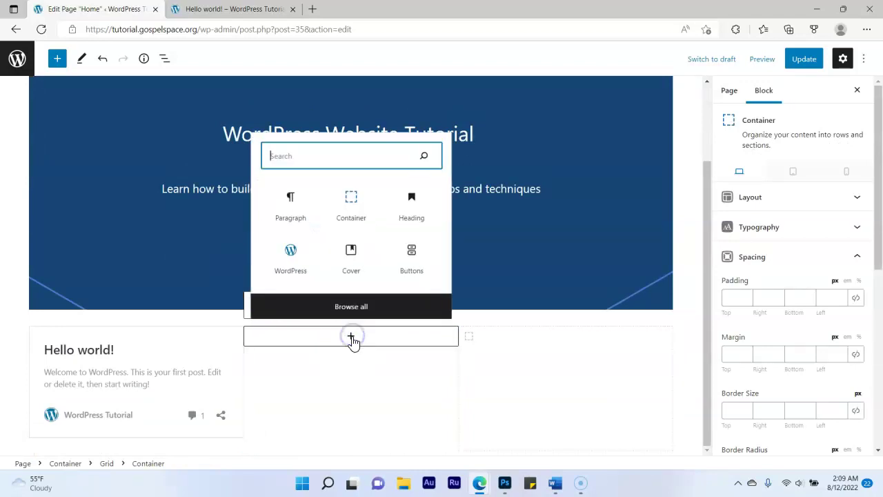
pyautogui.click(294, 255)
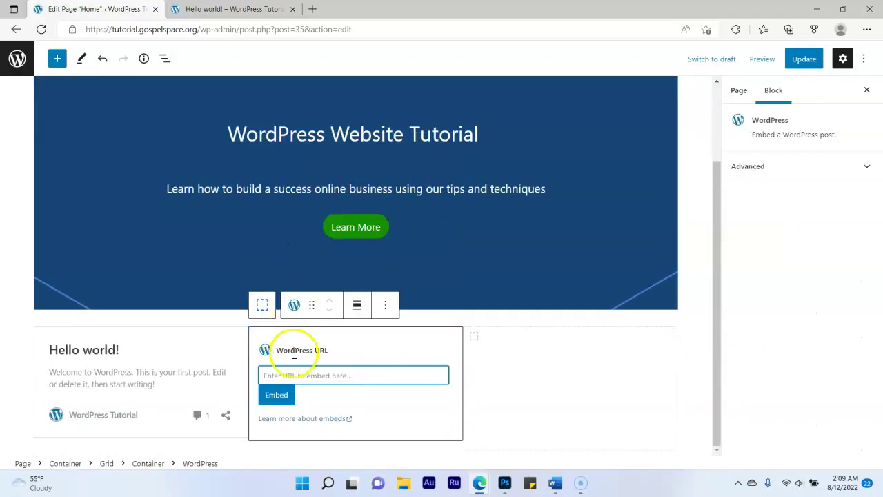
pyautogui.hotkey('ctrl', 'v')
pyautogui.click(273, 395)
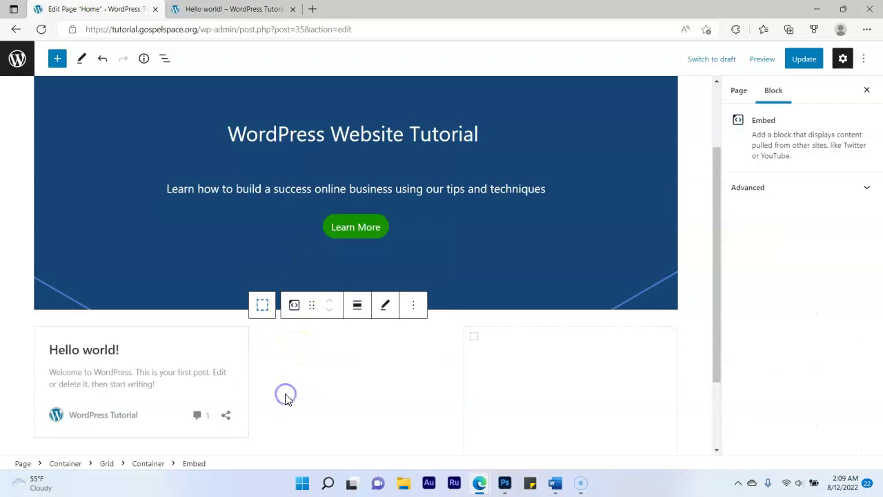
pyautogui.click(546, 388)
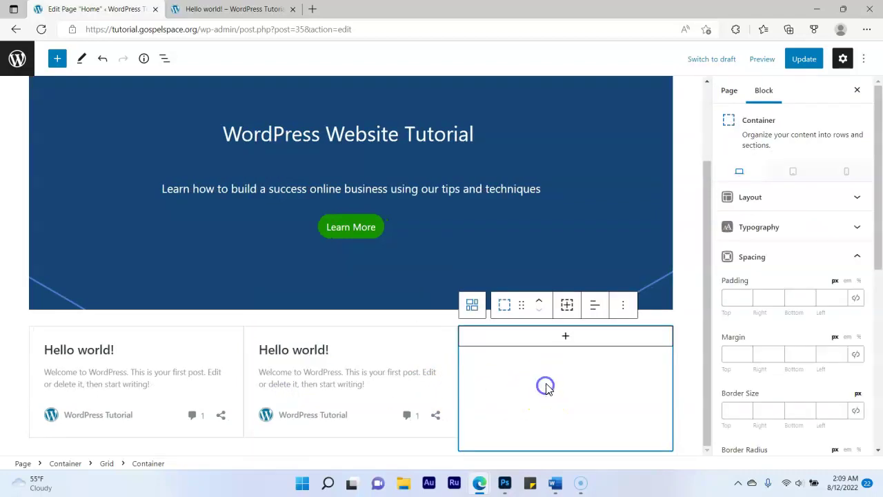
pyautogui.click(565, 338)
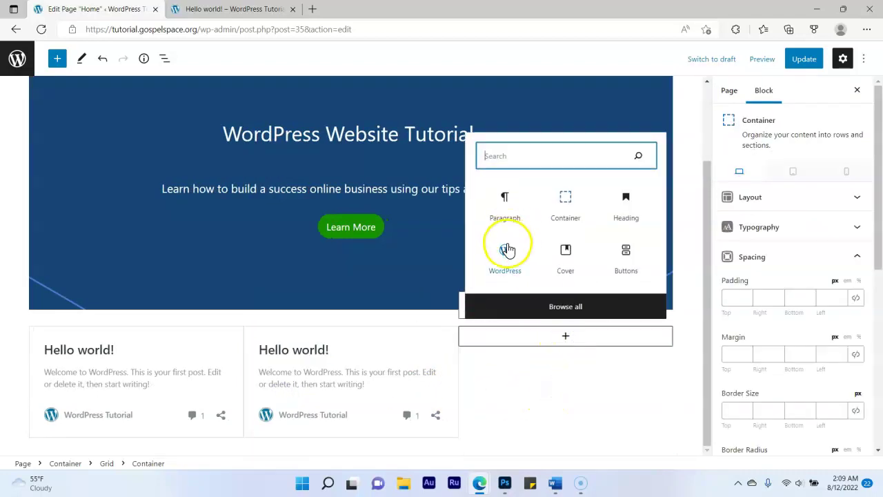
pyautogui.click(507, 250)
pyautogui.hotkey('ctrl', 'v')
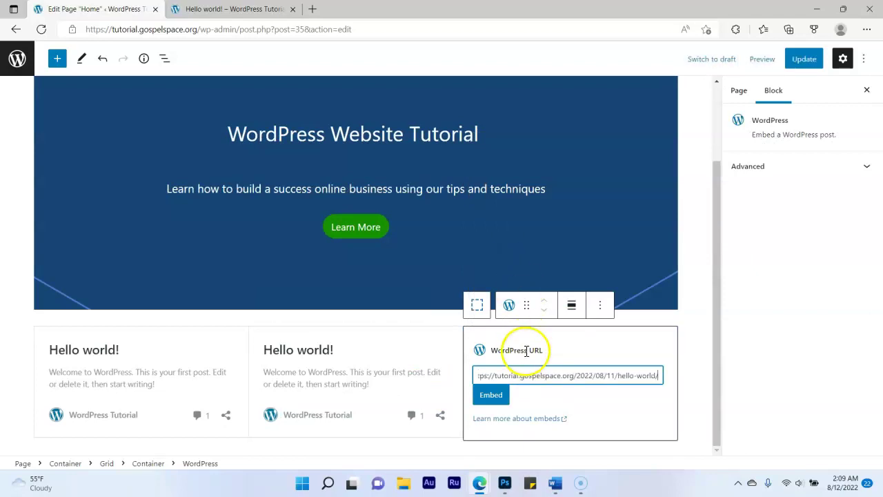
pyautogui.click(496, 395)
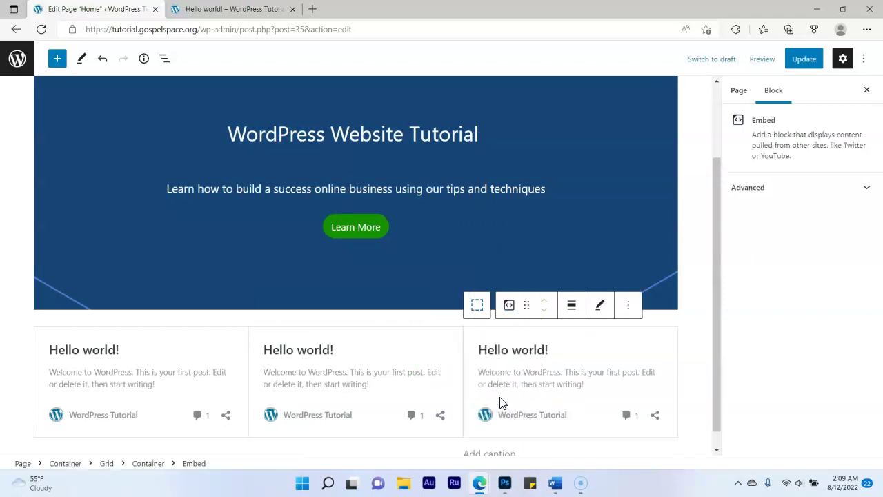
# Update the Home page and check the three Hello world! cards on the live Home page
pyautogui.click(804, 58)
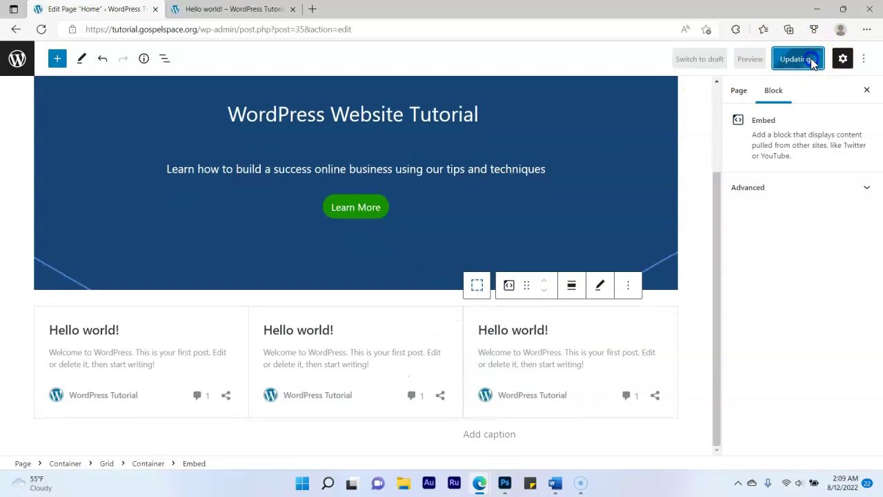
pyautogui.click(231, 9)
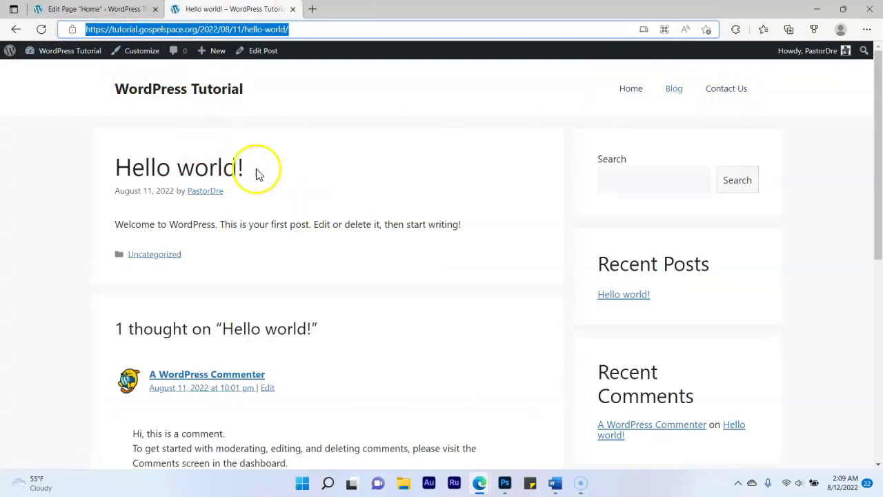
pyautogui.click(627, 90)
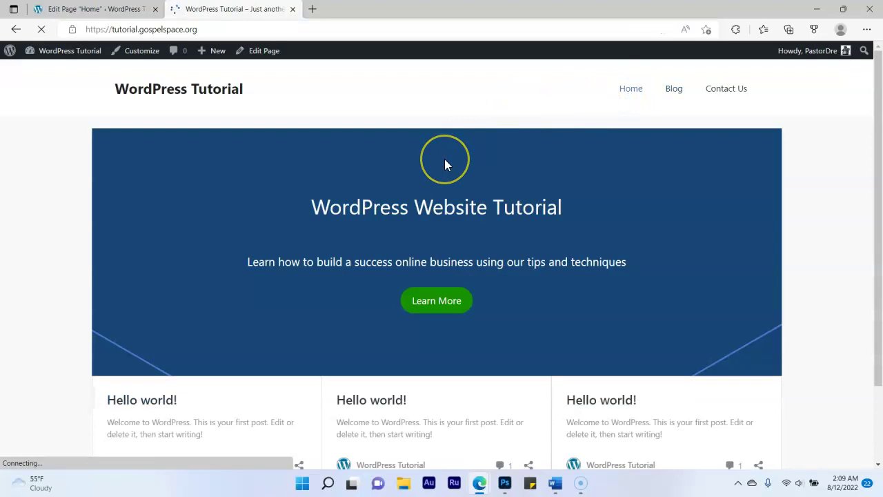
pyautogui.scroll(-2, 444, 160)
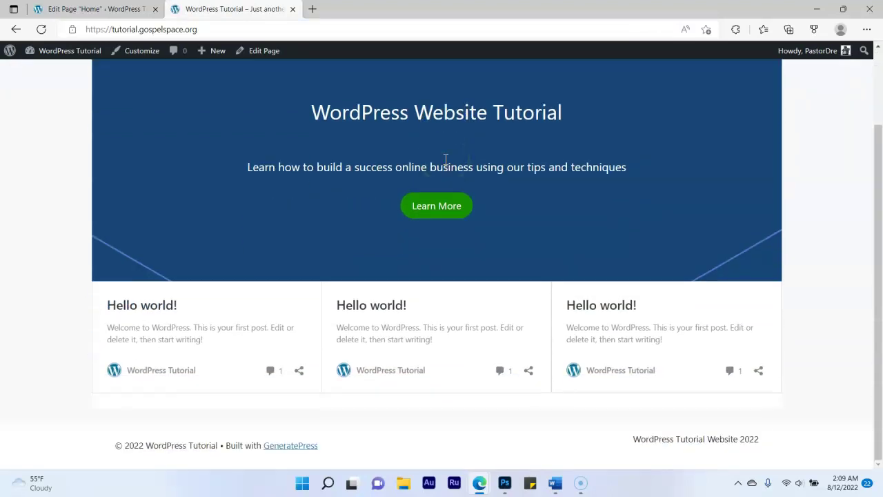
pyautogui.scroll(2, 445, 160)
pyautogui.scroll(-2, 470, 191)
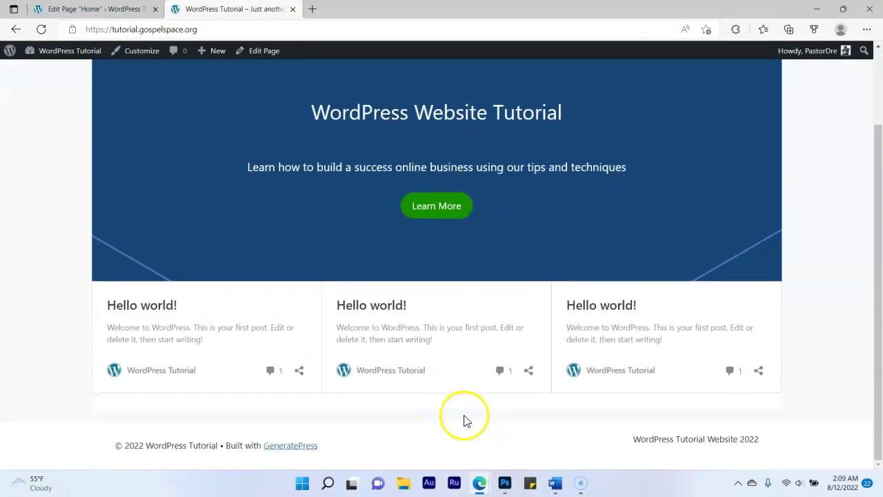
pyautogui.click(83, 9)
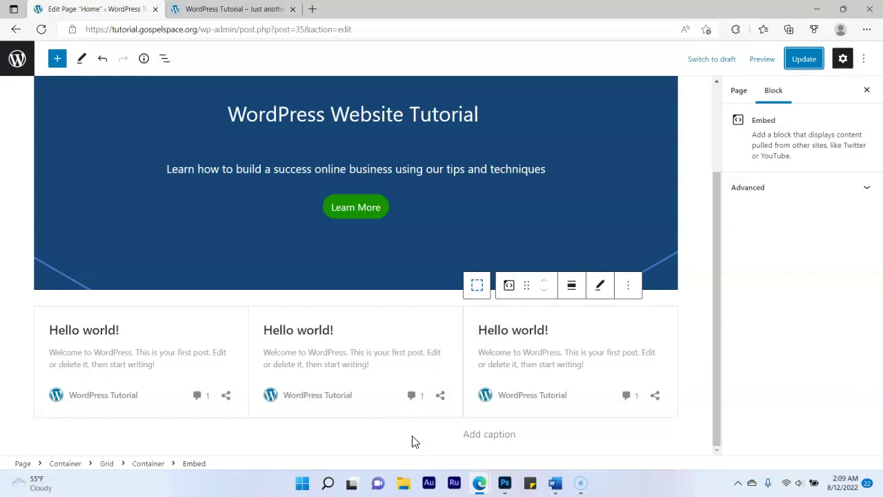
# Select the post grid's columns in turn, then deselect the grid
pyautogui.click(603, 437)
pyautogui.click(462, 458)
pyautogui.click(384, 430)
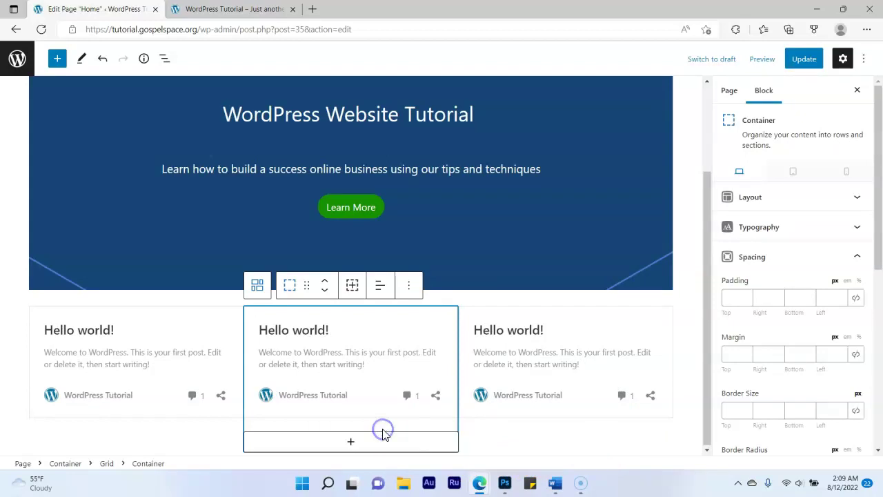
pyautogui.click(576, 441)
pyautogui.click(710, 360)
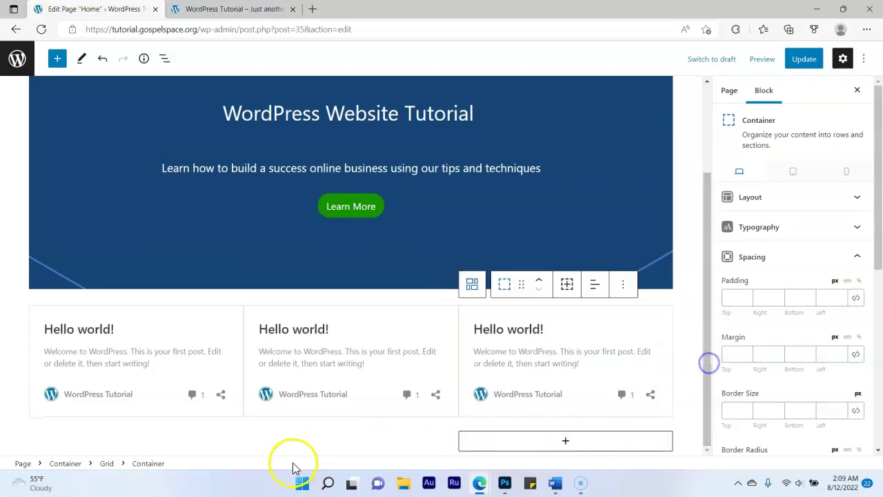
pyautogui.click(252, 452)
pyautogui.click(197, 442)
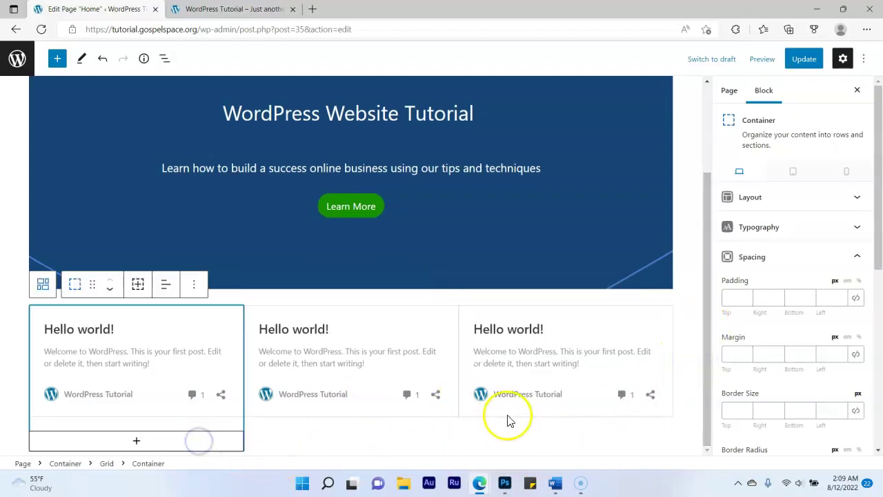
pyautogui.click(537, 435)
pyautogui.click(676, 450)
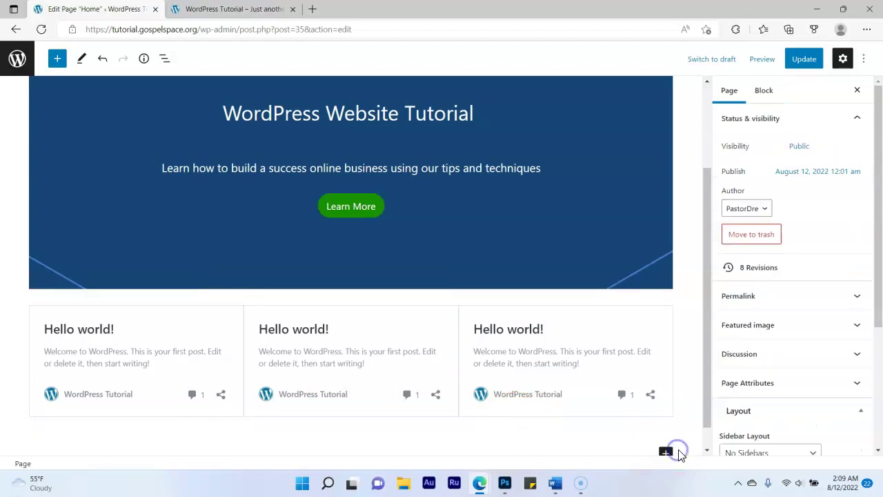
pyautogui.scroll(-1, 672, 391)
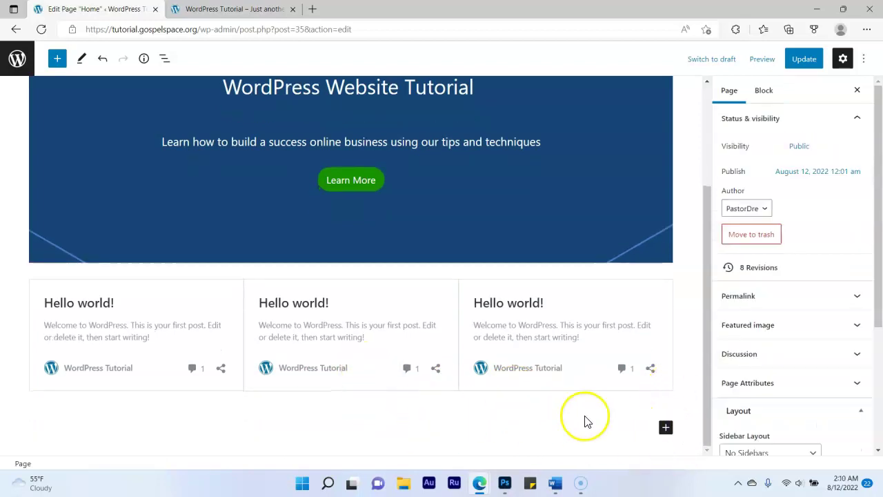
# Add a Container below the post grid with a Paragraph block inside it
pyautogui.click(666, 428)
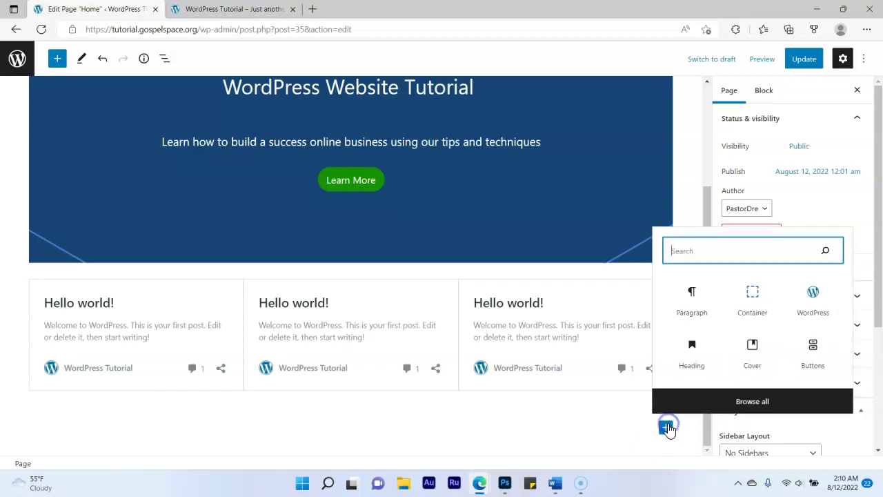
pyautogui.click(756, 292)
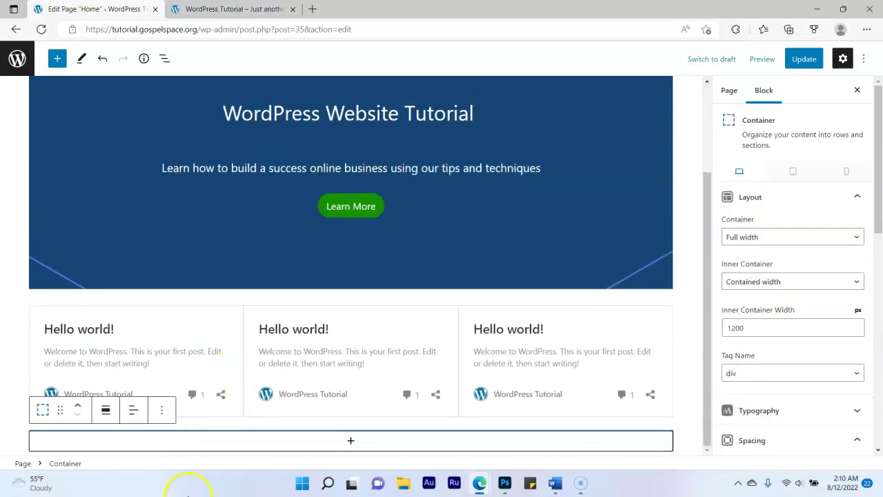
pyautogui.click(351, 441)
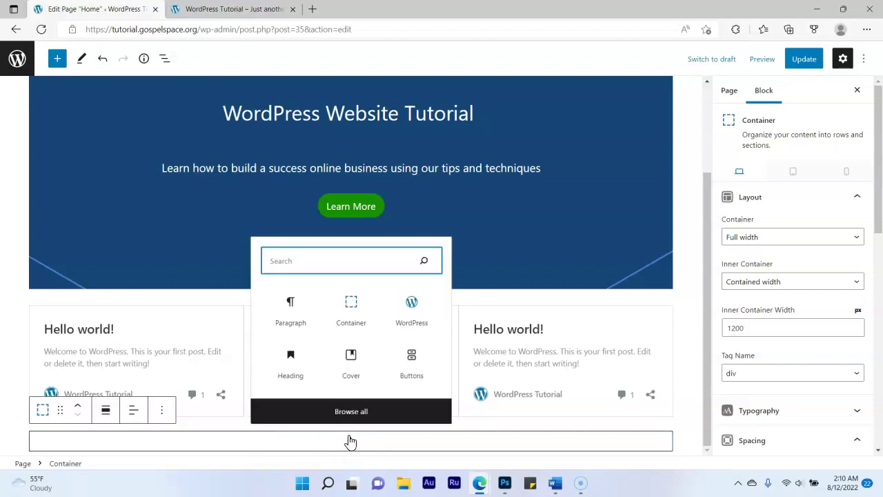
pyautogui.click(297, 310)
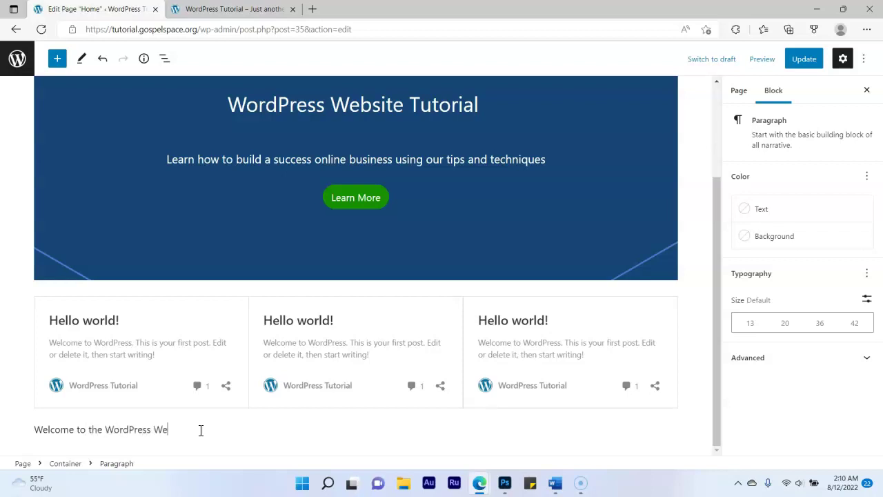
# Complete 'Welcome to the WordPress Website Tutorial', centre it and set its size to 36
pyautogui.write('te Tutorial')
pyautogui.click(205, 425)
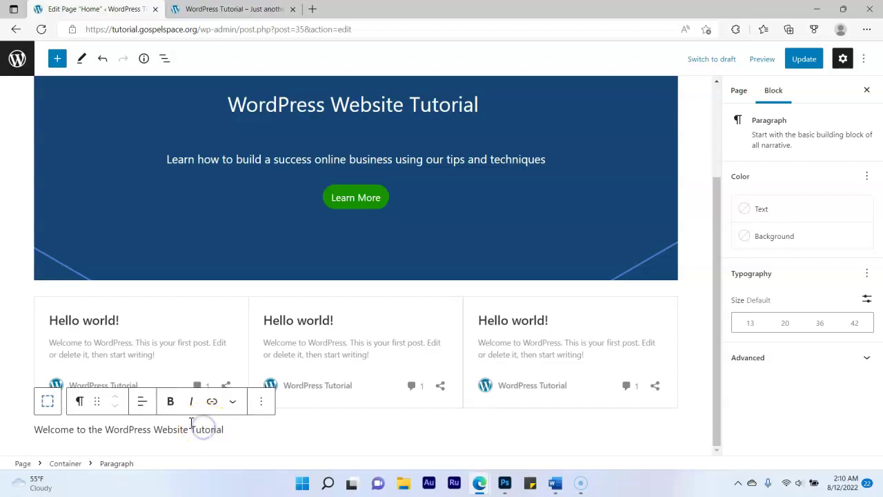
pyautogui.click(142, 400)
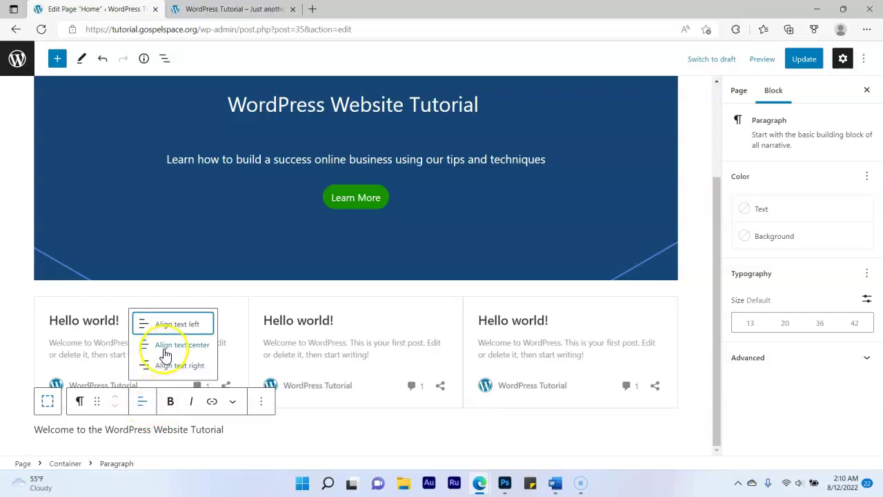
pyautogui.click(166, 348)
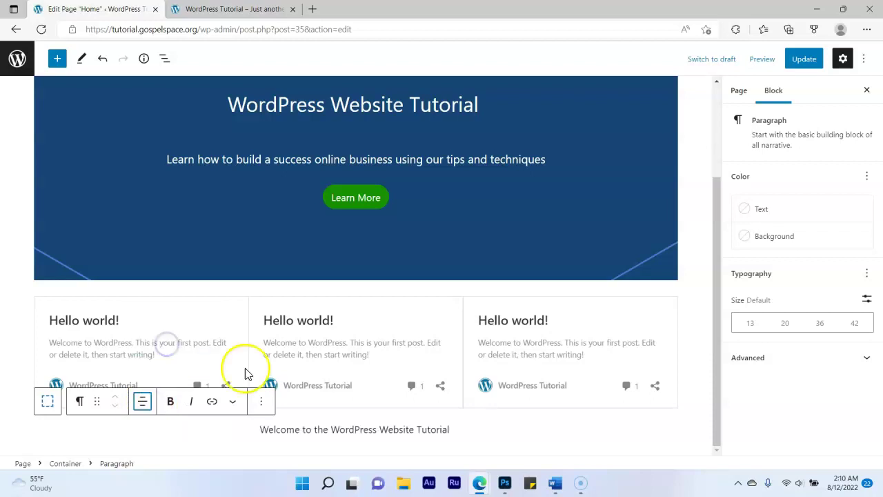
pyautogui.click(387, 429)
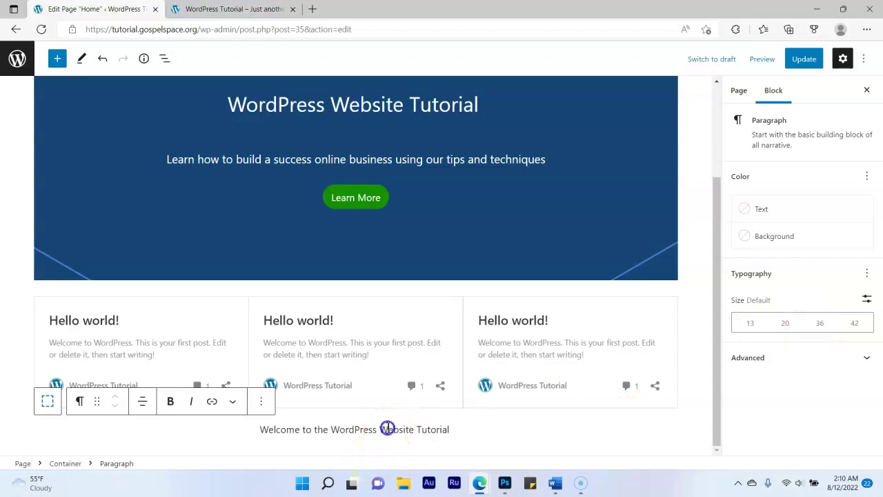
pyautogui.click(819, 325)
# Update the Home page and reload the live site to view the welcome line
pyautogui.click(799, 61)
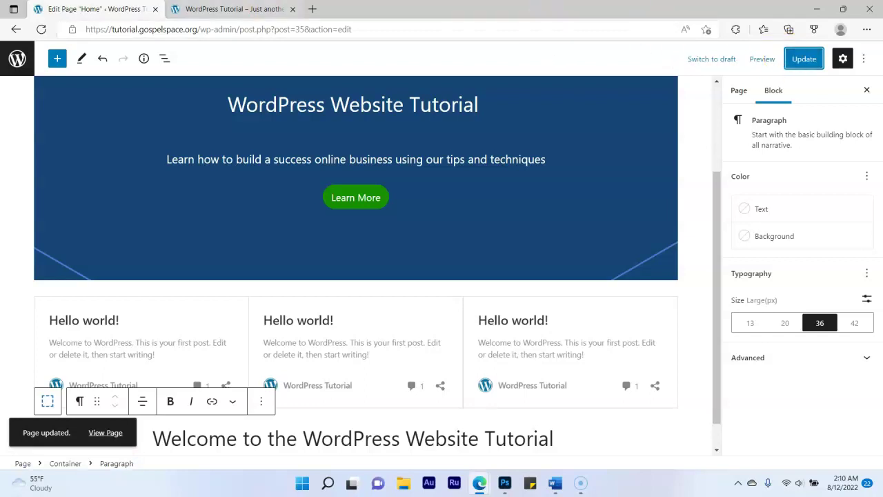
pyautogui.click(228, 9)
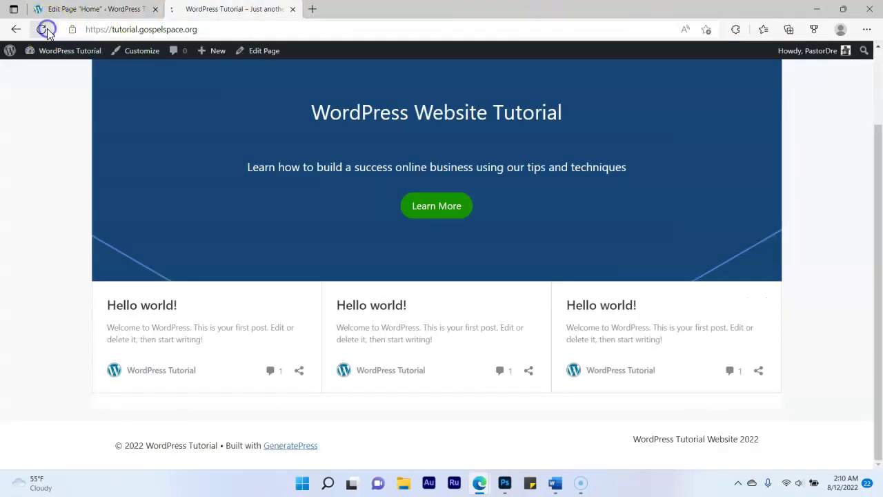
pyautogui.click(44, 30)
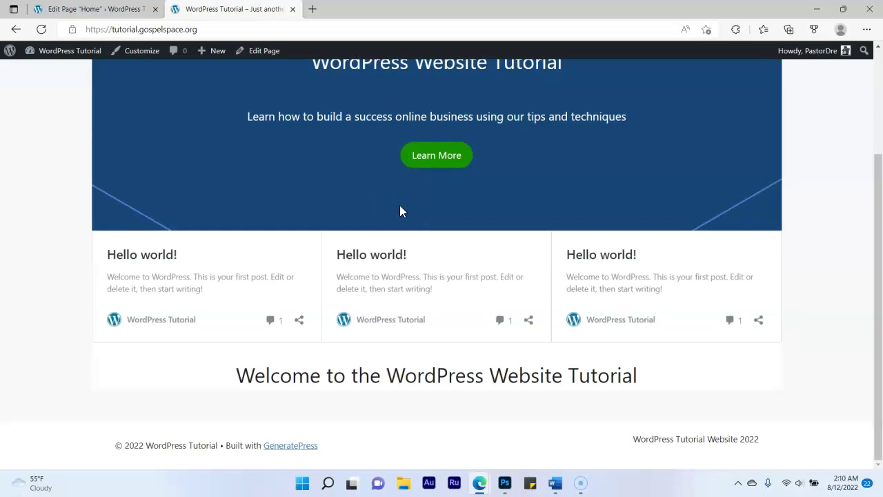
# Add a new Paragraph block below the welcome line
pyautogui.click(74, 10)
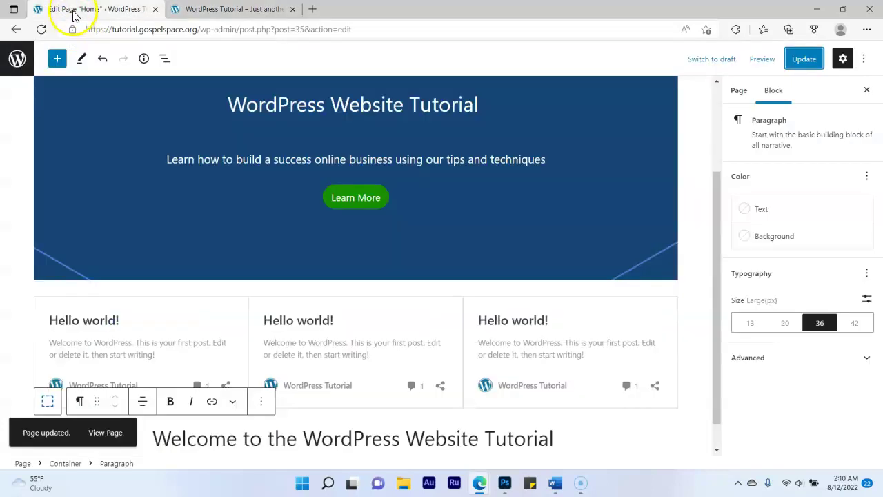
pyautogui.scroll(-1, 336, 278)
pyautogui.click(578, 403)
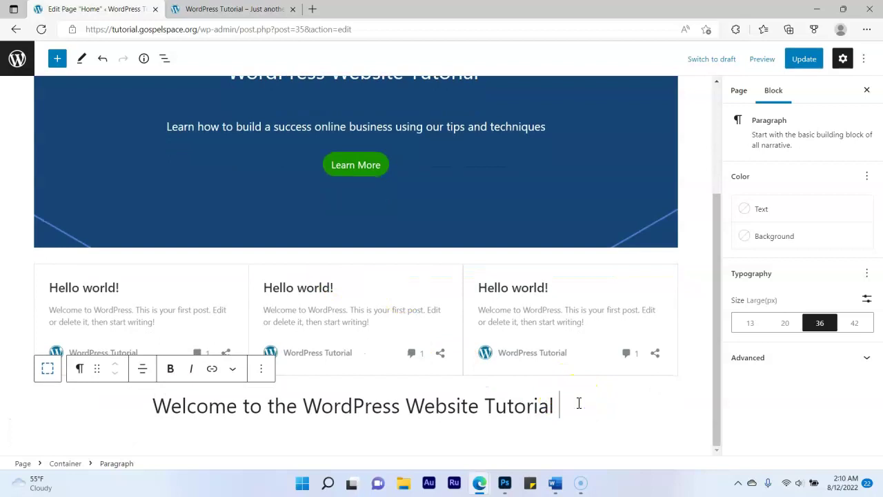
pyautogui.press('Return')
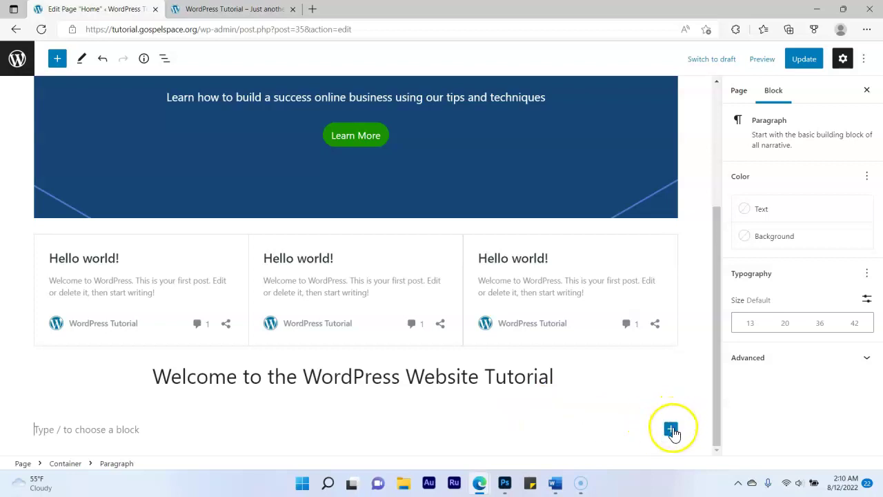
pyautogui.click(671, 429)
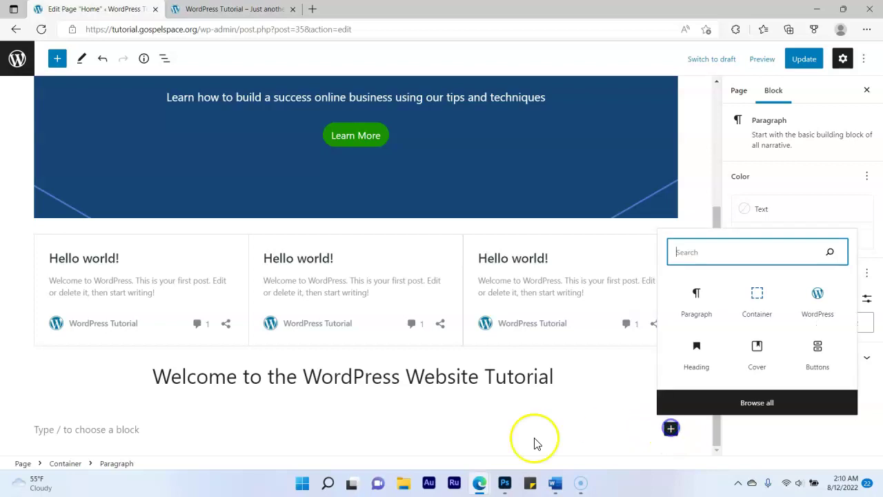
pyautogui.click(700, 296)
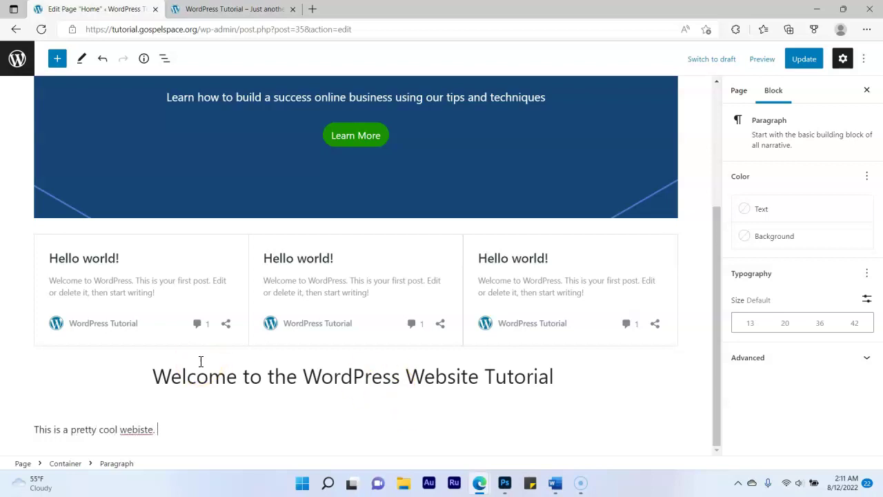
# Correct 'webiste' to 'website' and paste 'This is a pretty cool website.' repeatedly
pyautogui.rightClick(131, 431)
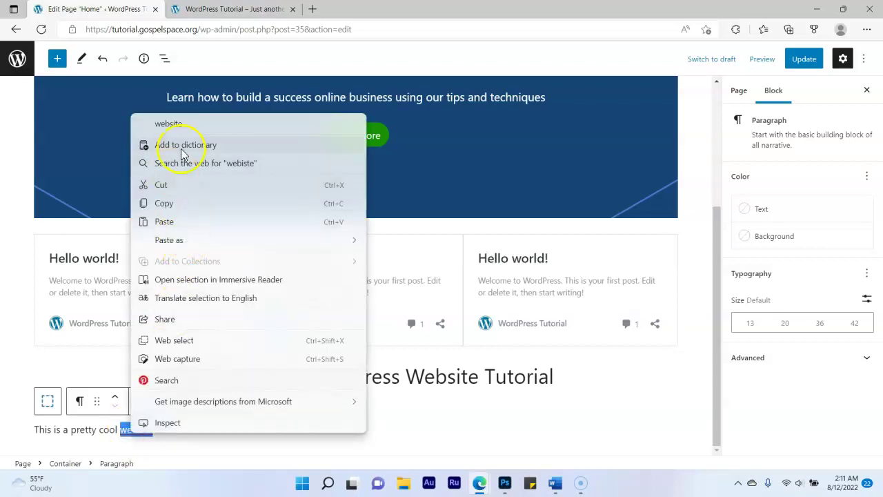
pyautogui.click(190, 123)
pyautogui.tripleClick(117, 429)
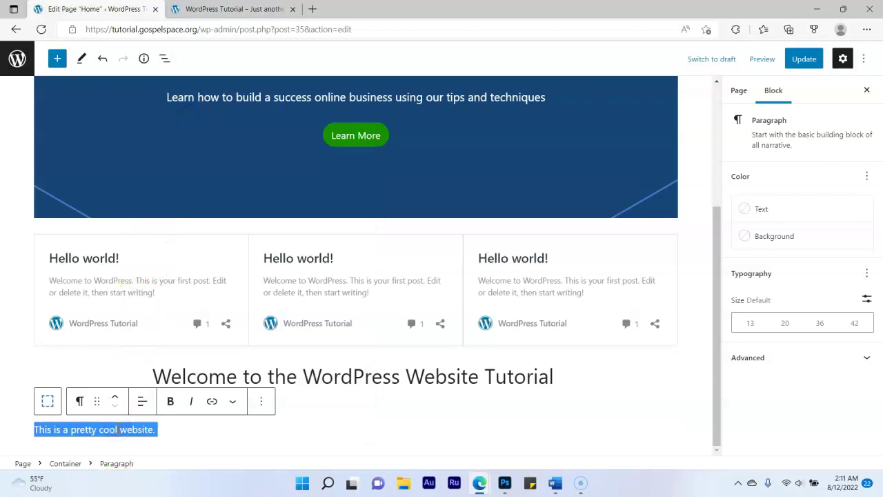
pyautogui.click(189, 427)
pyautogui.hotkey('ctrl', 'v')
pyautogui.hotkey('ctrl', 'v')
pyautogui.hotkey('ctrl', 'v')
pyautogui.hotkey('ctrl', 'v')
pyautogui.hotkey('ctrl', 'v')
pyautogui.hotkey('ctrl', 'v')
pyautogui.hotkey('ctrl', 'v')
pyautogui.hotkey('ctrl', 'v')
pyautogui.hotkey('ctrl', 'v')
pyautogui.hotkey('ctrl', 'v')
pyautogui.hotkey('ctrl', 'v')
pyautogui.hotkey('ctrl', 'v')
pyautogui.hotkey('ctrl', 'v')
pyautogui.hotkey('ctrl', 'v')
pyautogui.hotkey('ctrl', 'v')
pyautogui.hotkey('ctrl', 'v')
pyautogui.hotkey('ctrl', 'v')
pyautogui.hotkey('ctrl', 'v')
pyautogui.hotkey('ctrl', 'v')
pyautogui.hotkey('ctrl', 'v')
pyautogui.hotkey('ctrl', 'v')
pyautogui.hotkey('ctrl', 'v')
pyautogui.hotkey('ctrl', 'v')
pyautogui.hotkey('ctrl', 'v')
pyautogui.hotkey('ctrl', 'v')
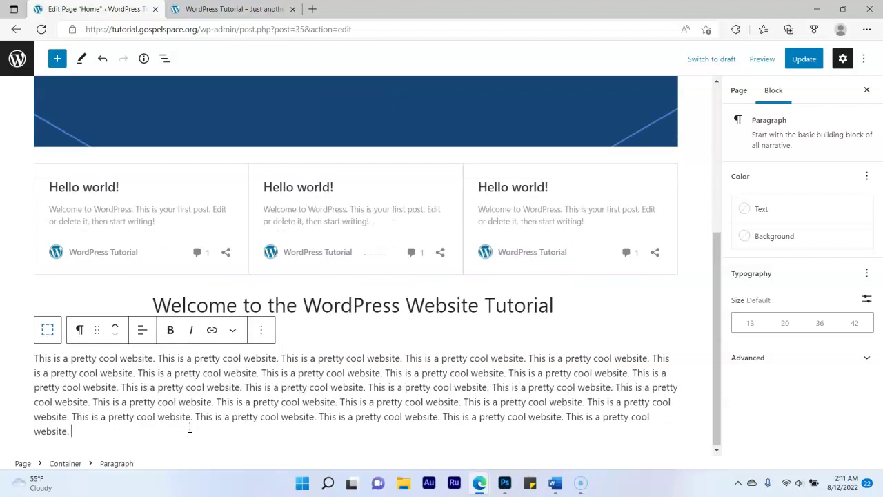
# Update the Home page and reload the live site to confirm the repeated paragraph under the welcome line
pyautogui.click(806, 60)
pyautogui.click(231, 9)
pyautogui.scroll(3, 284, 203)
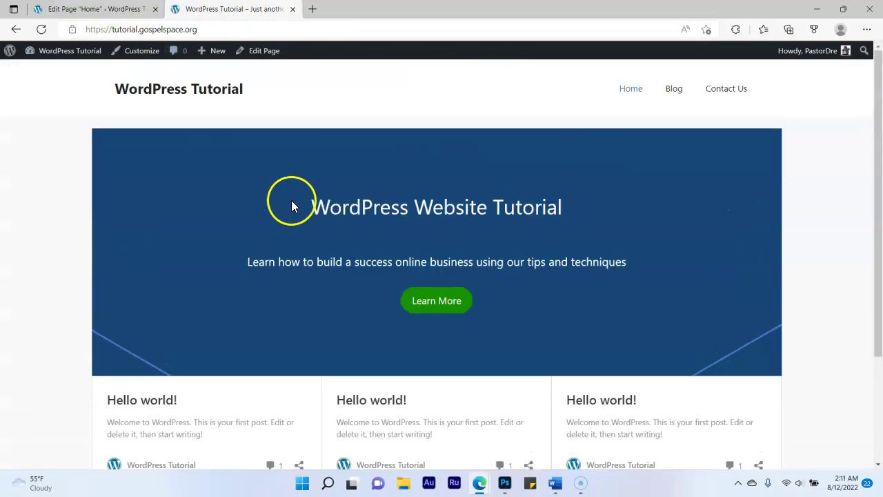
pyautogui.click(41, 29)
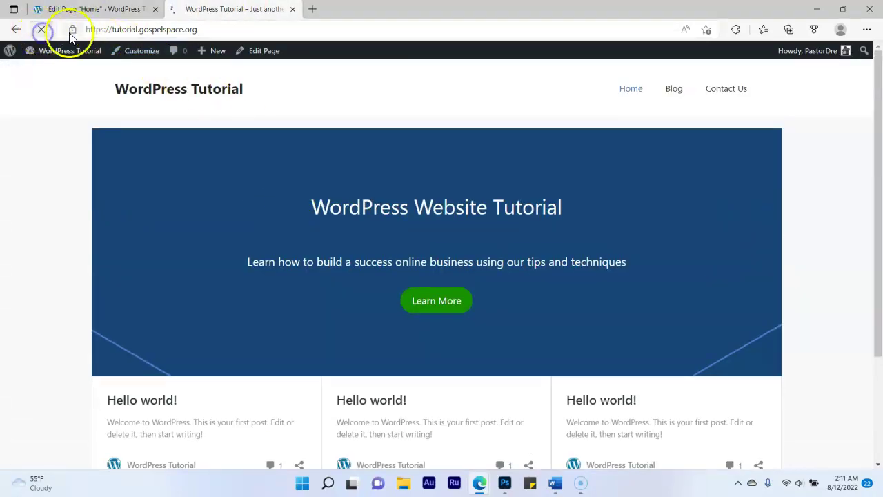
pyautogui.scroll(-3, 190, 181)
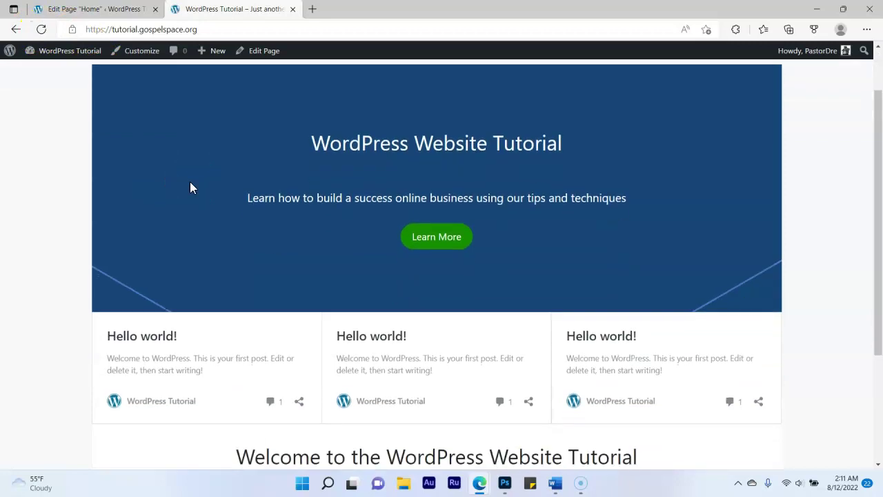
pyautogui.scroll(-1, 191, 187)
pyautogui.scroll(4, 280, 226)
pyautogui.scroll(-4, 280, 225)
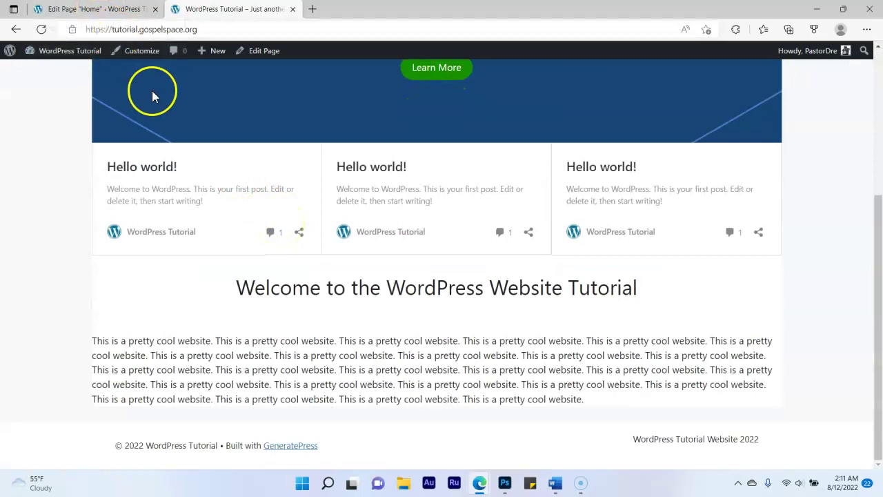
pyautogui.click(88, 9)
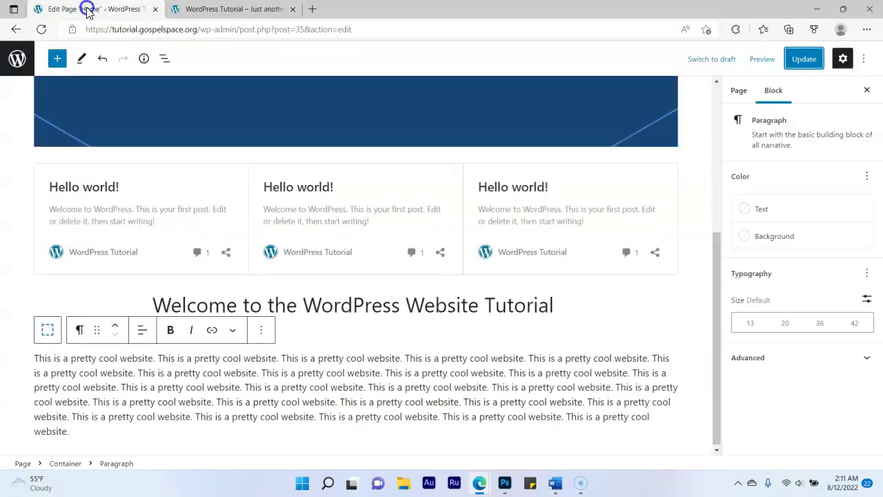
# Go to Appearance > Widgets and expand the Footer Bar area
pyautogui.click(18, 67)
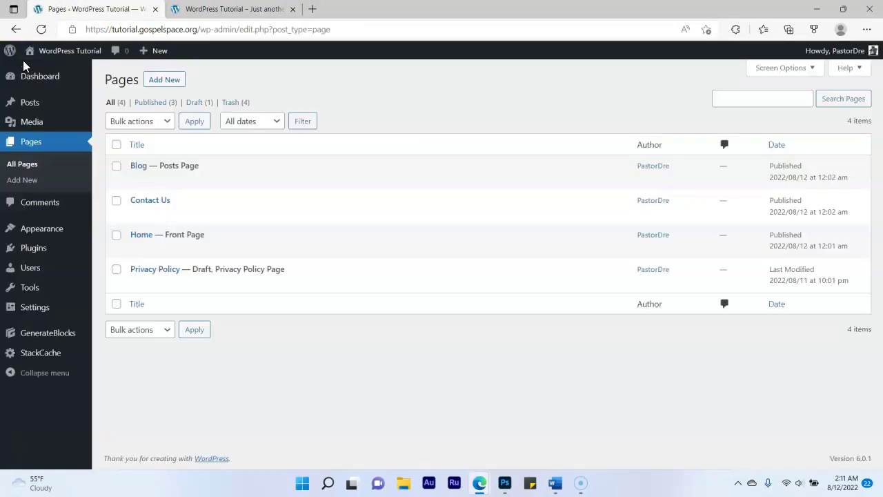
pyautogui.moveTo(43, 233)
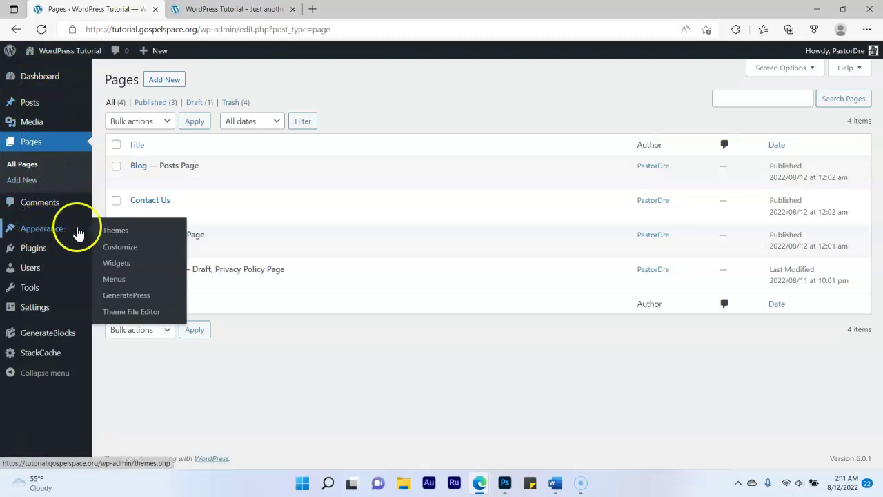
pyautogui.click(116, 263)
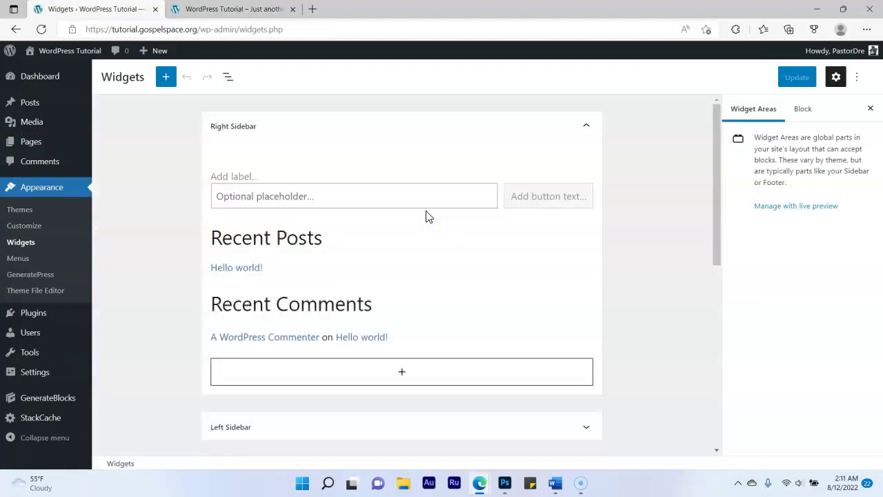
pyautogui.scroll(-4, 425, 217)
pyautogui.scroll(-2, 425, 217)
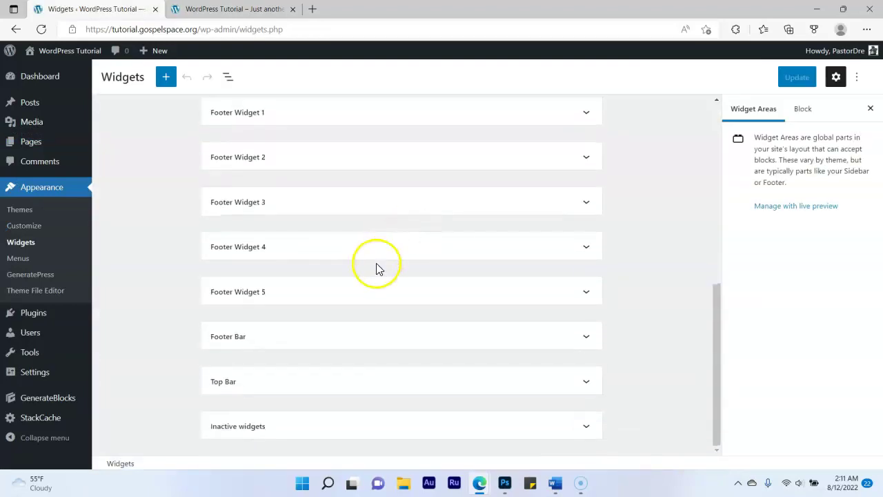
pyautogui.click(345, 343)
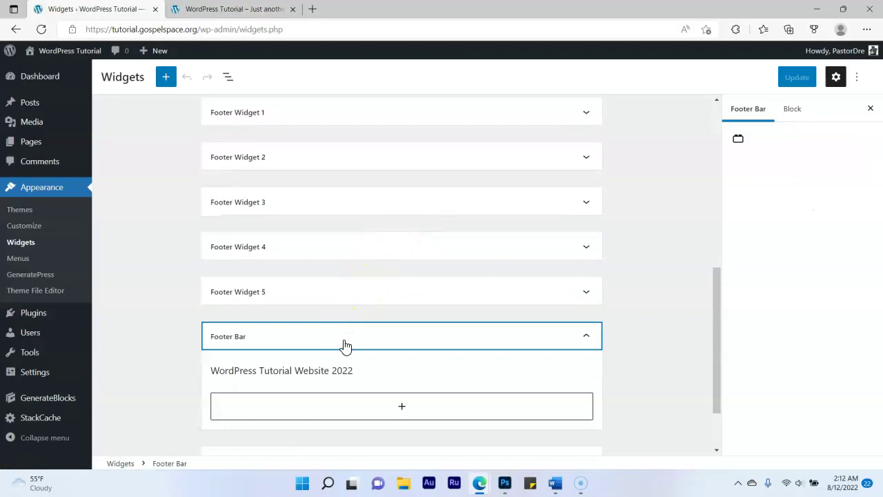
# Remove the paragraph from Footer Bar and update the widgets
pyautogui.click(454, 383)
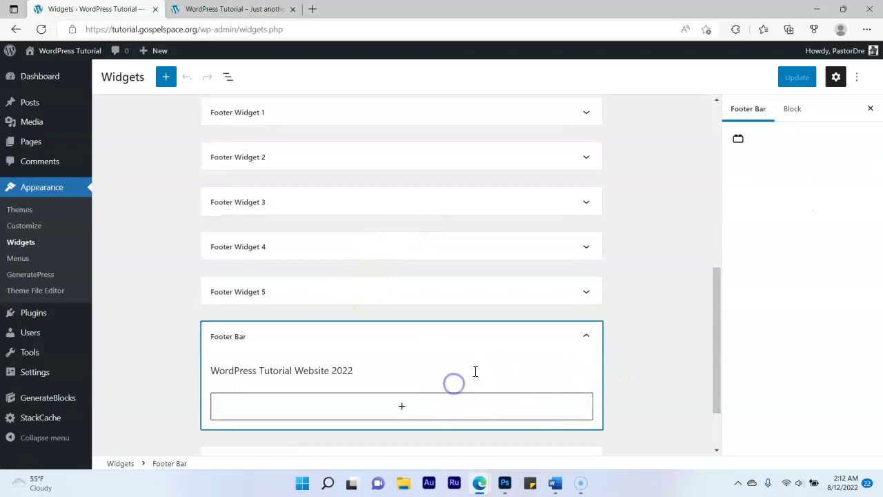
pyautogui.click(467, 371)
pyautogui.click(436, 345)
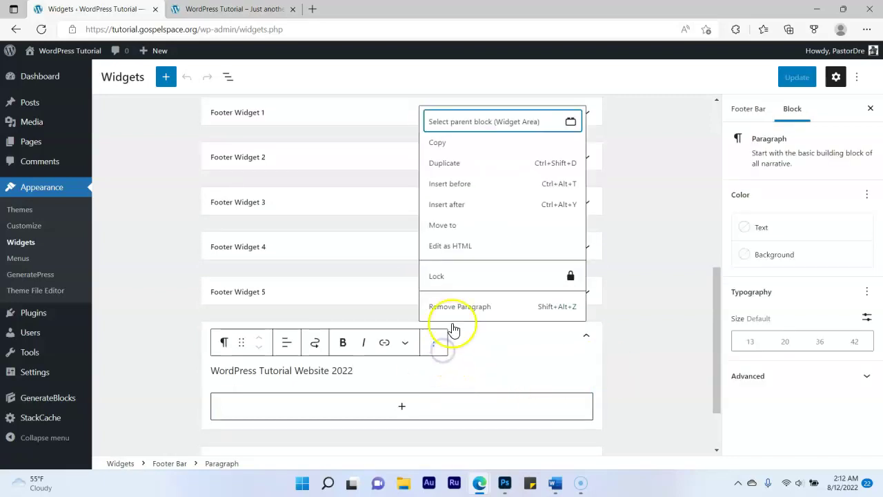
pyautogui.click(455, 307)
pyautogui.click(812, 73)
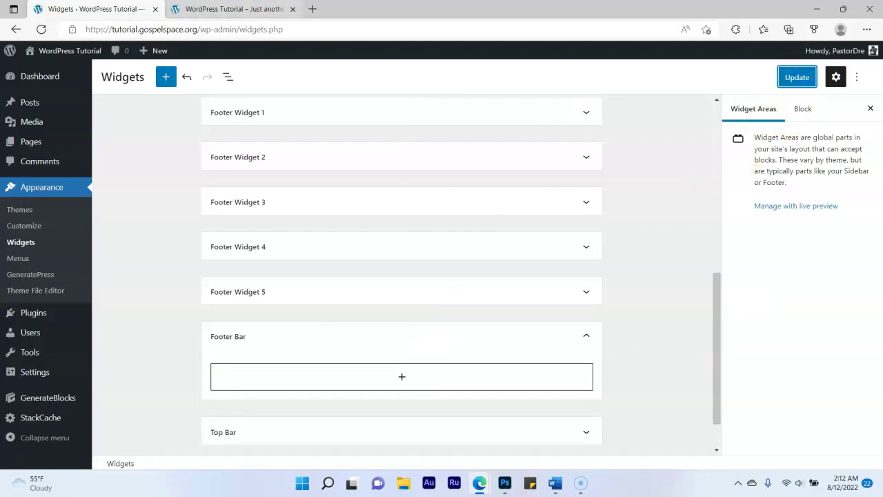
# Reload the live site to confirm the extra footer text is gone
pyautogui.hotkey('ctrl', 'Tab')
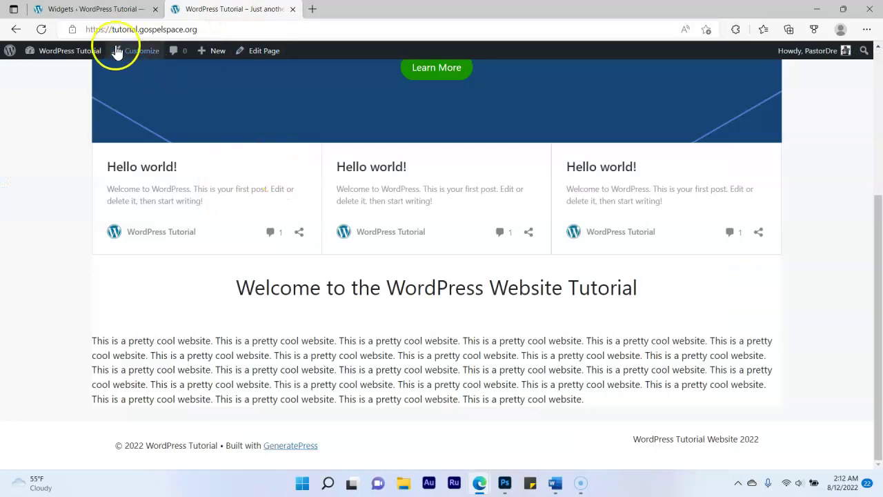
pyautogui.click(42, 29)
pyautogui.scroll(-6, 291, 222)
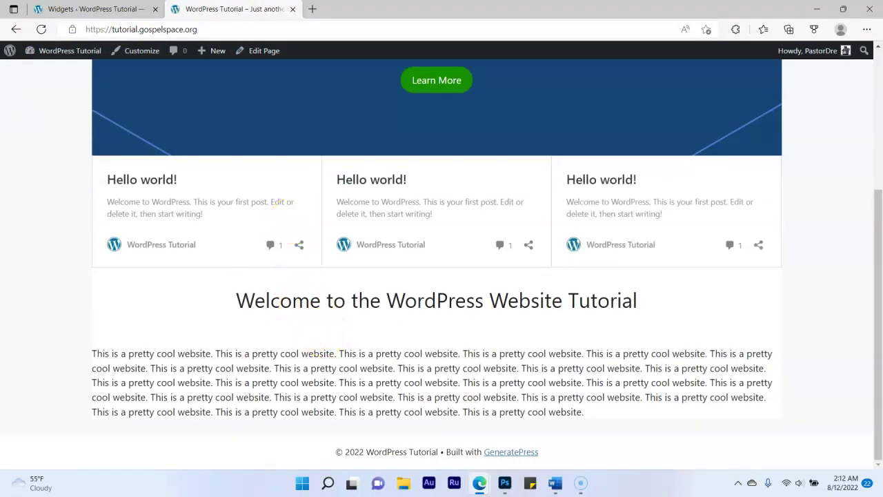
pyautogui.click(90, 9)
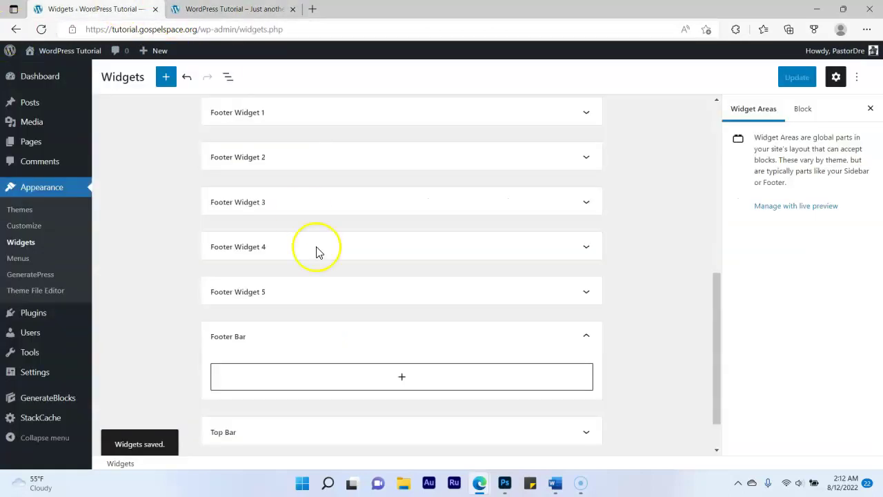
pyautogui.scroll(-1, 524, 297)
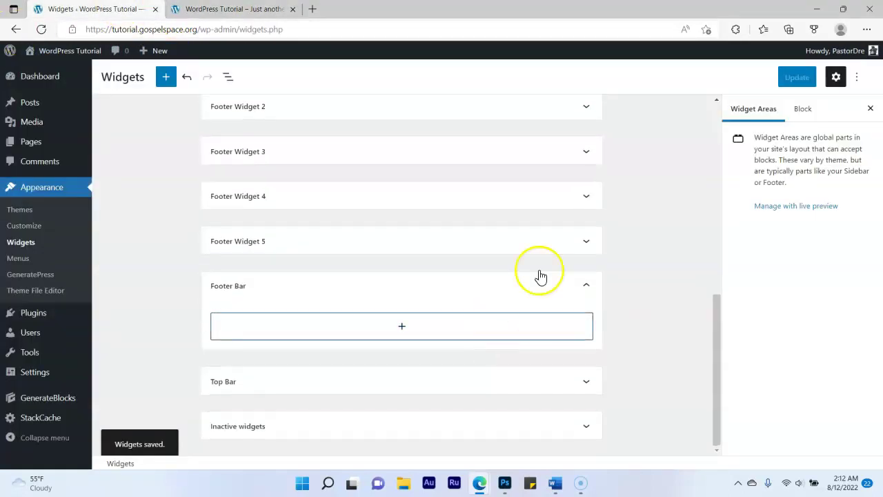
pyautogui.scroll(2, 545, 262)
pyautogui.scroll(-2, 621, 296)
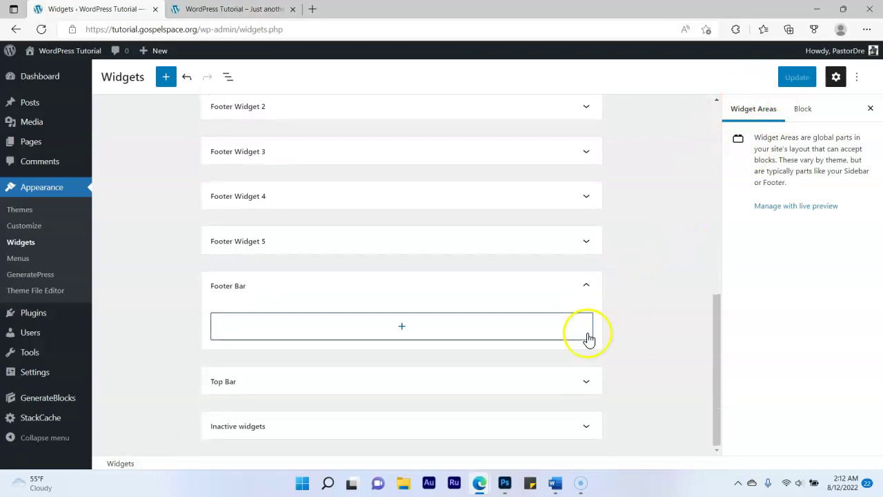
# Recheck the footer widget areas and live site, leaving Footer Bar expanded
pyautogui.click(584, 292)
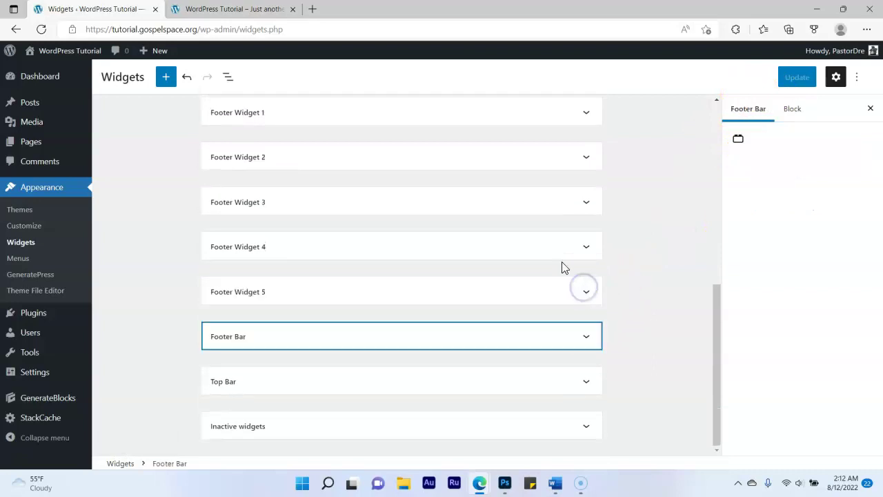
pyautogui.click(587, 116)
pyautogui.click(587, 119)
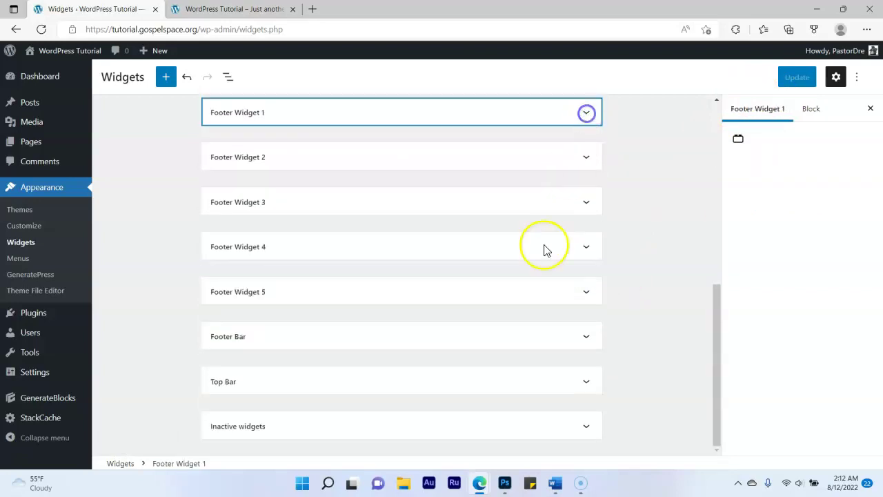
pyautogui.click(41, 28)
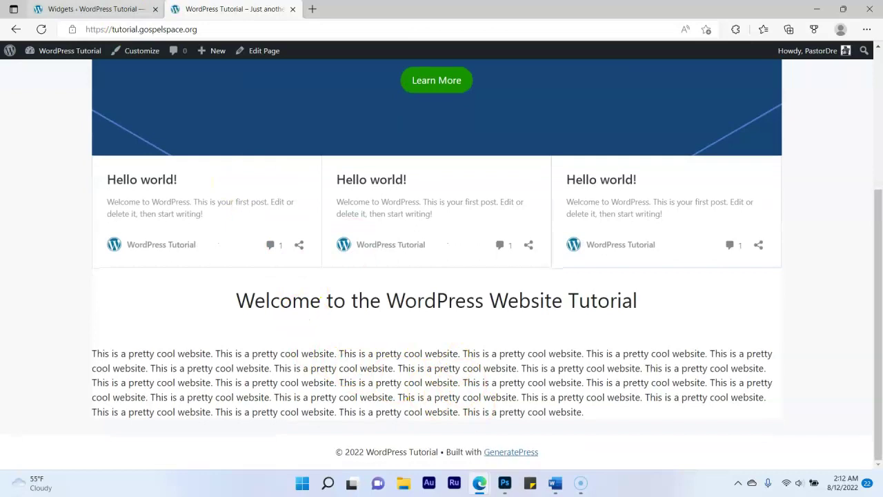
pyautogui.click(94, 9)
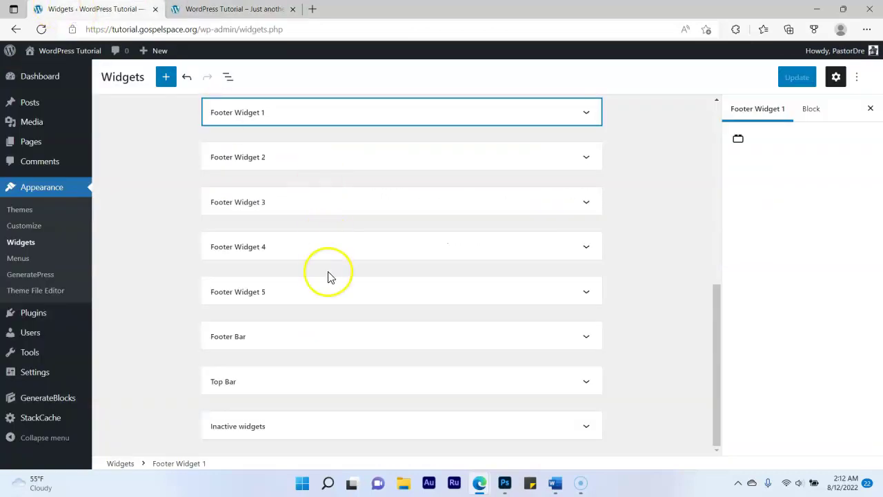
pyautogui.click(301, 338)
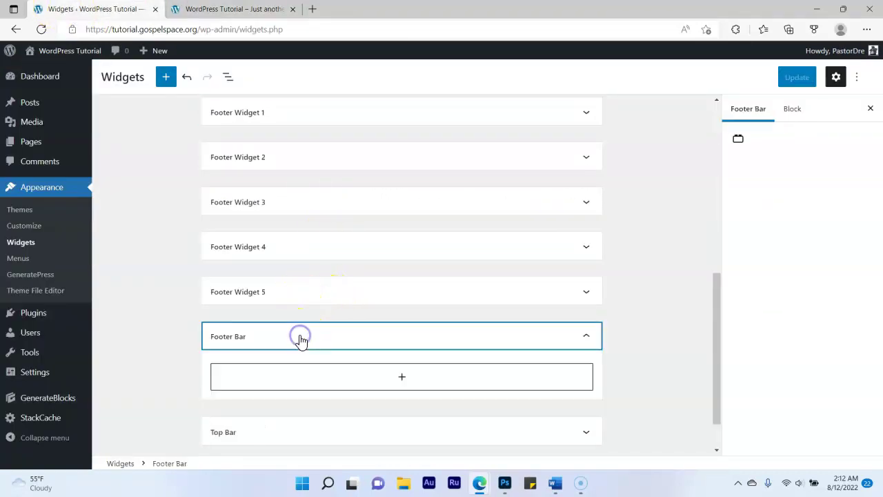
# Add a 'WordPress Website Tutorial' paragraph to Footer Bar, update, and reload the live site
pyautogui.click(403, 380)
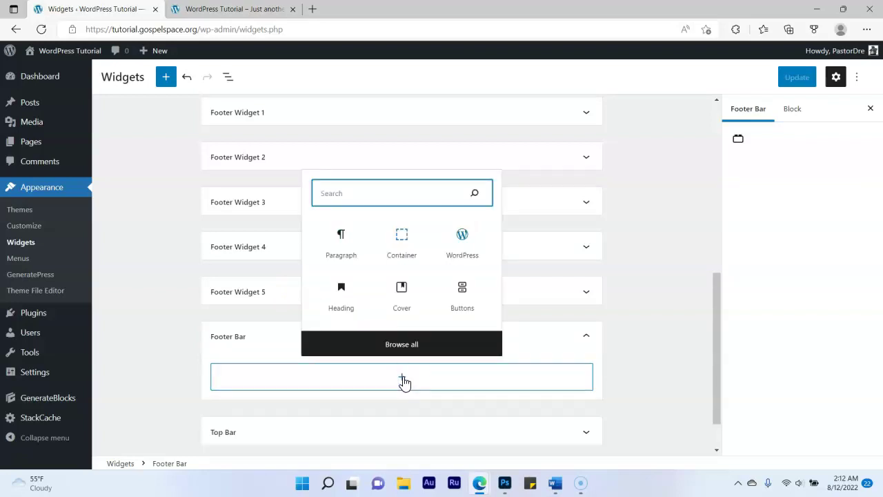
pyautogui.click(343, 249)
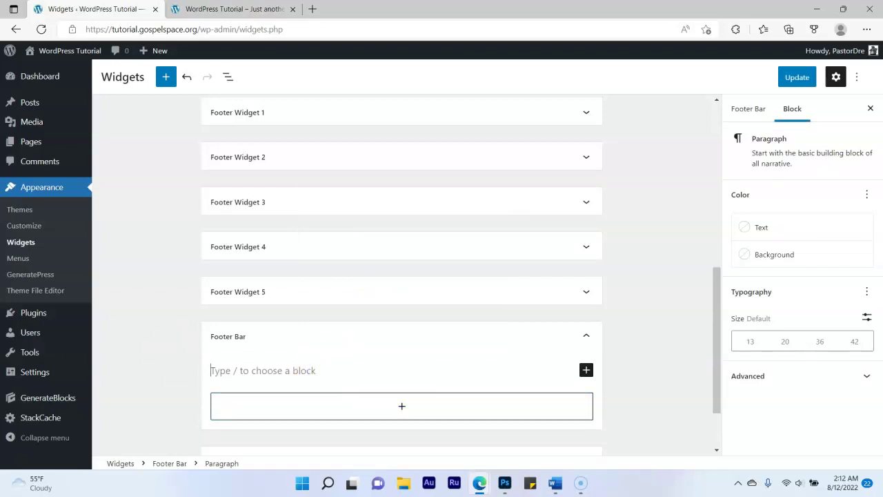
pyautogui.write('WordPress Website Tutorial')
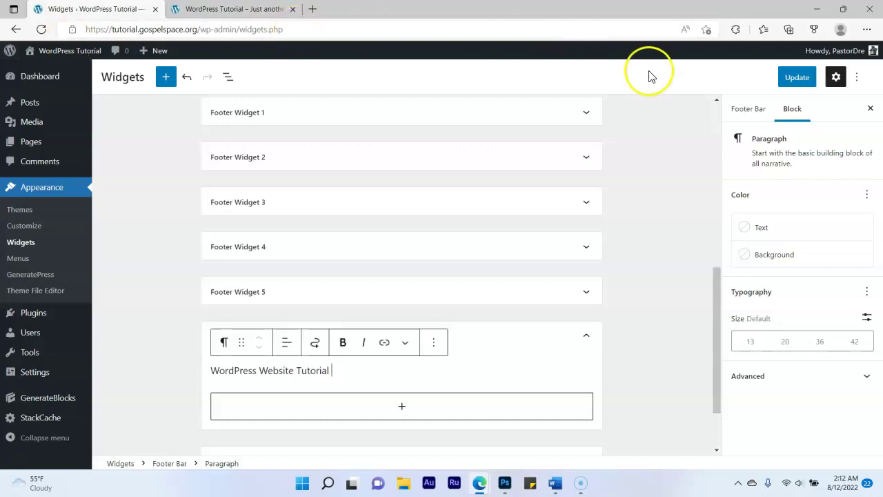
pyautogui.click(795, 77)
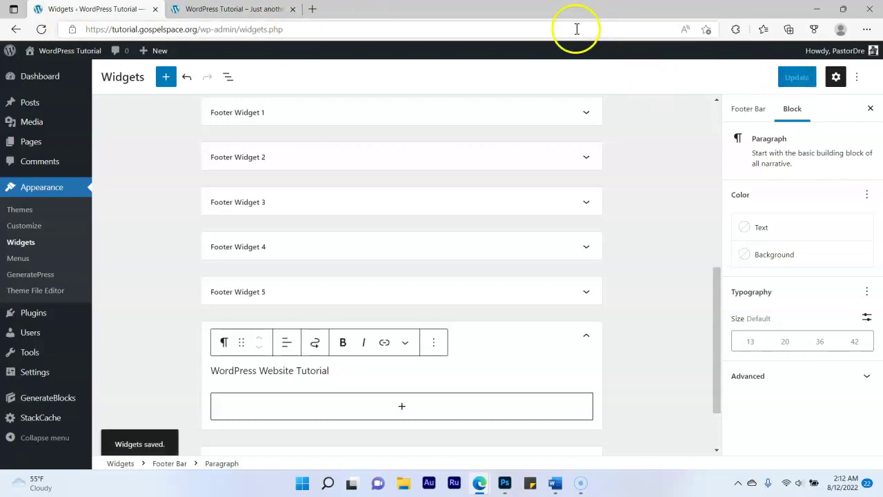
pyautogui.click(231, 9)
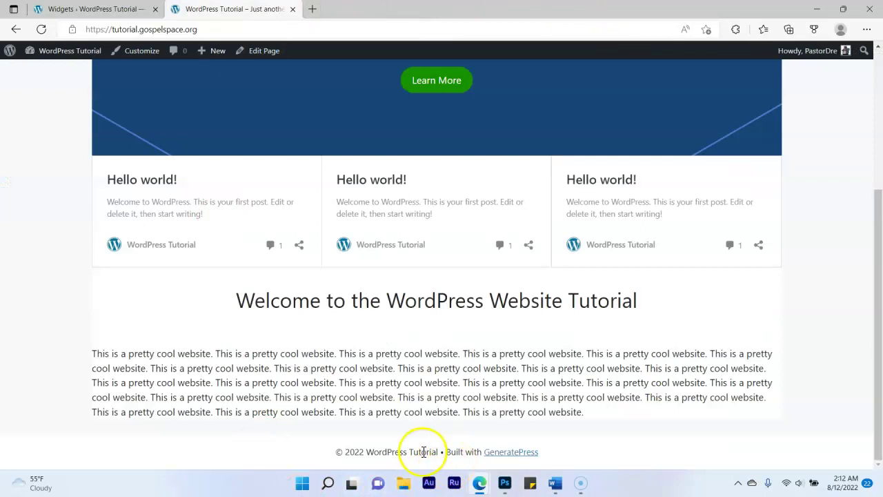
pyautogui.click(41, 31)
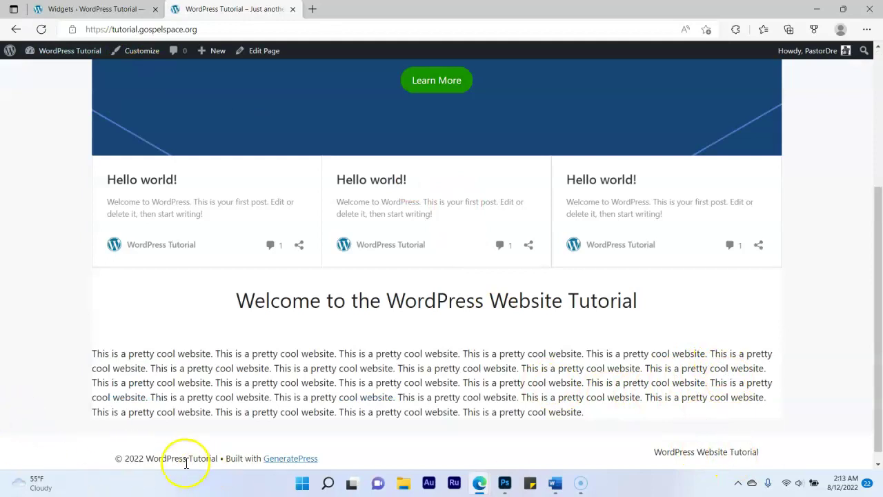
# Review the live home page, open the Blog page, then go to the admin Dashboard
pyautogui.scroll(-1, 283, 445)
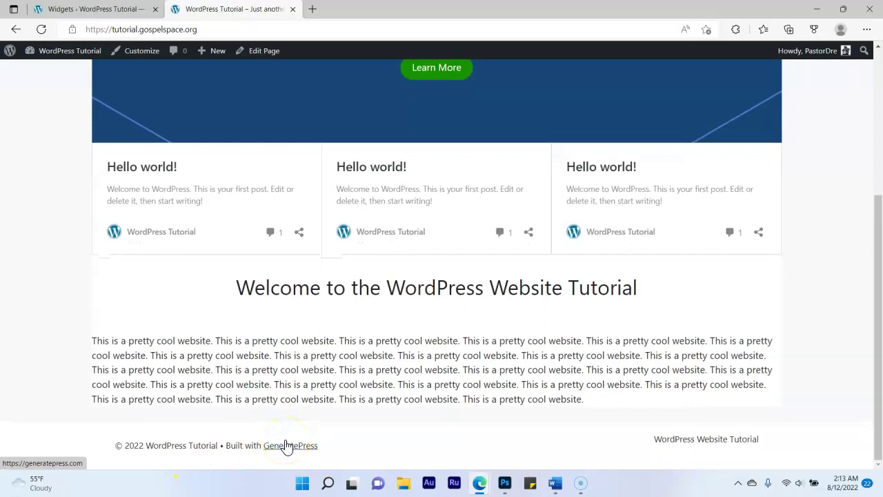
pyautogui.scroll(3, 300, 436)
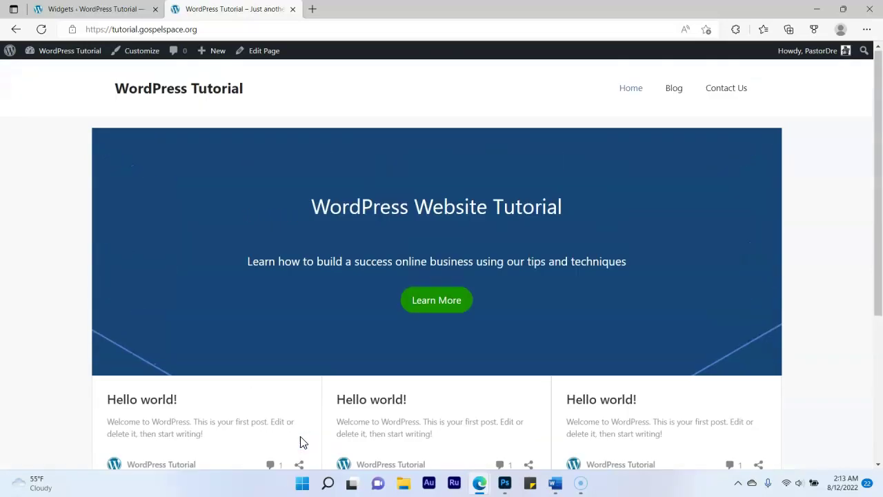
pyautogui.scroll(-3, 306, 356)
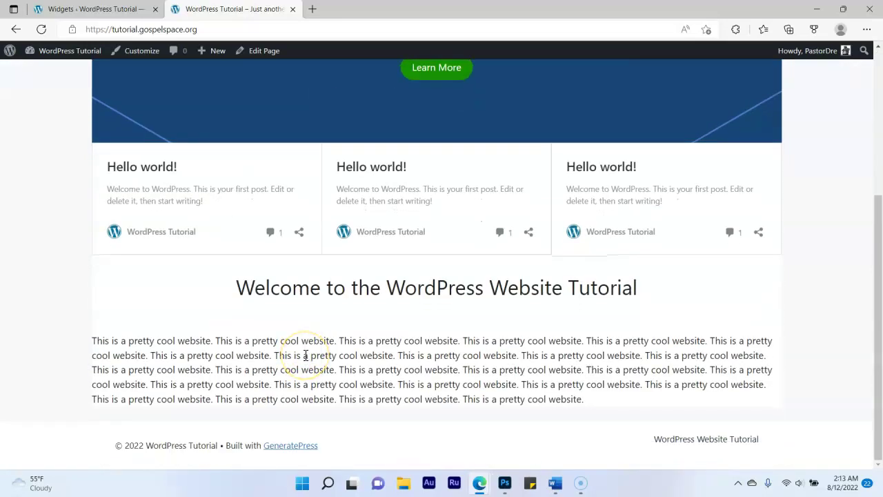
pyautogui.scroll(3, 455, 283)
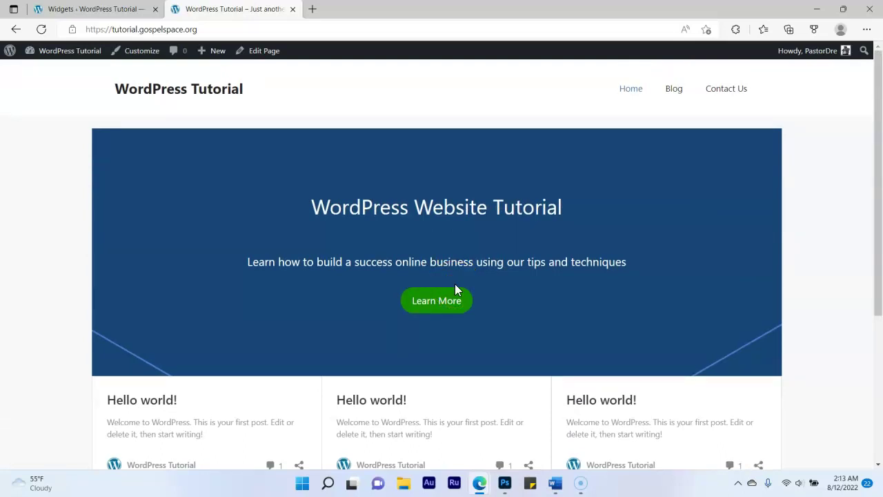
pyautogui.click(667, 92)
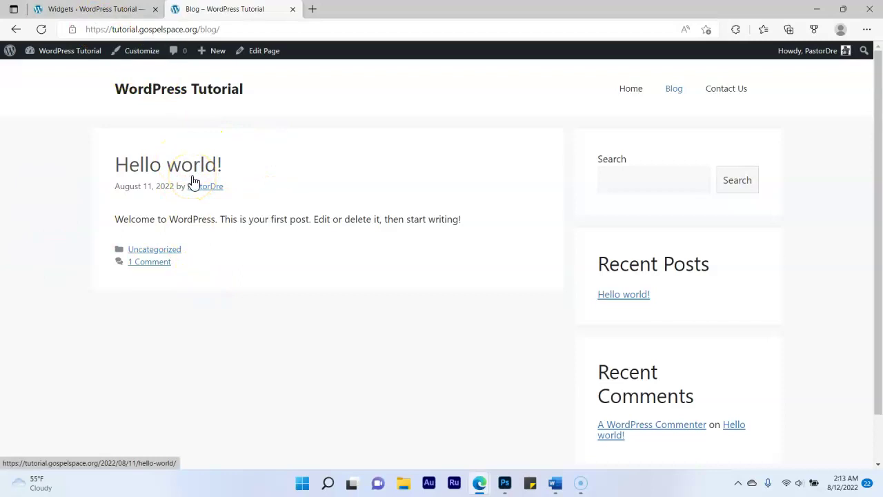
pyautogui.click(103, 10)
pyautogui.click(44, 76)
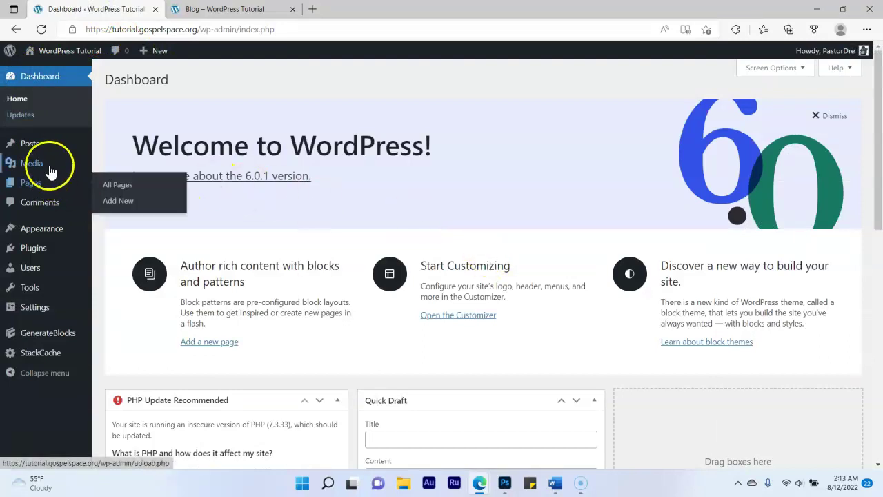
# Create a new post titled 'My First Blog'
pyautogui.click(33, 144)
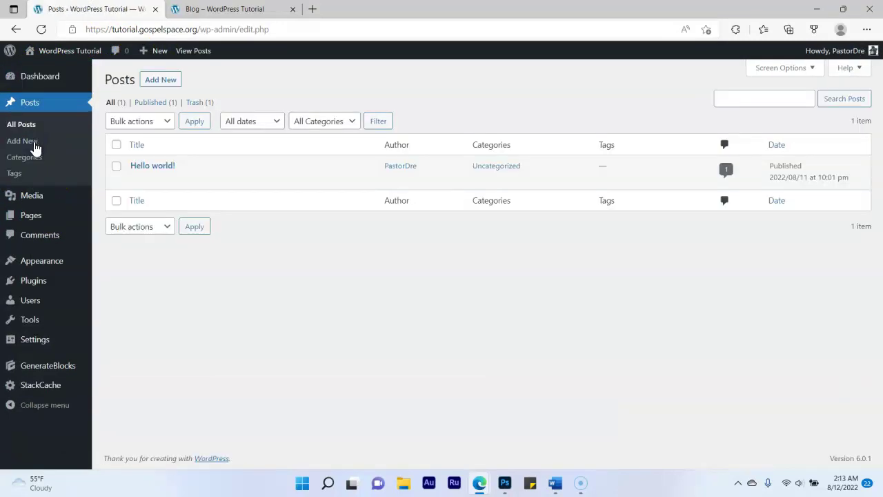
pyautogui.click(164, 80)
pyautogui.click(168, 119)
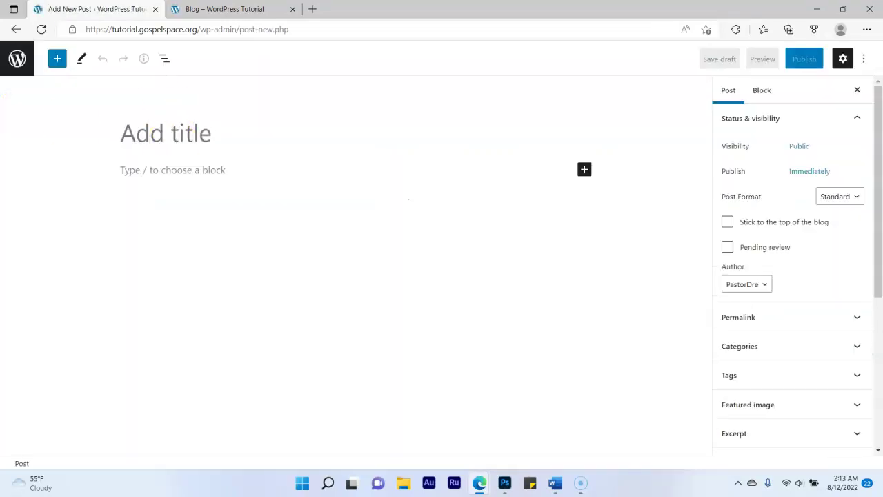
pyautogui.write('My First B')
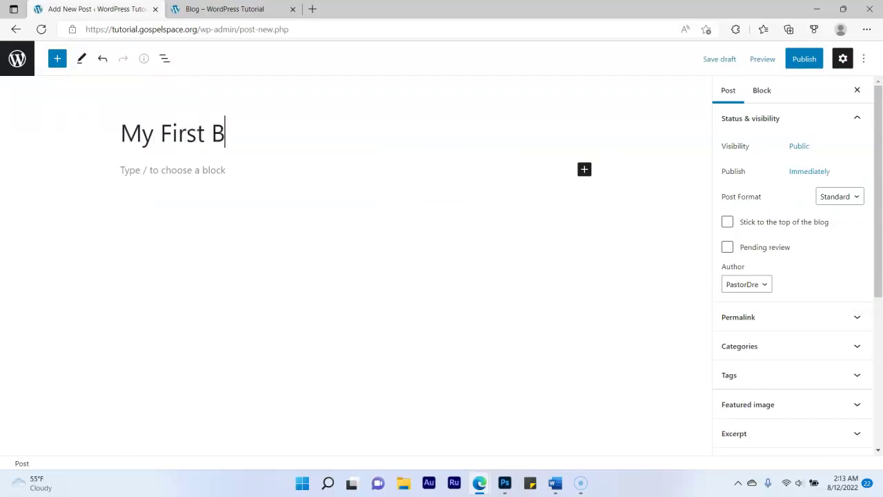
pyautogui.write('log')
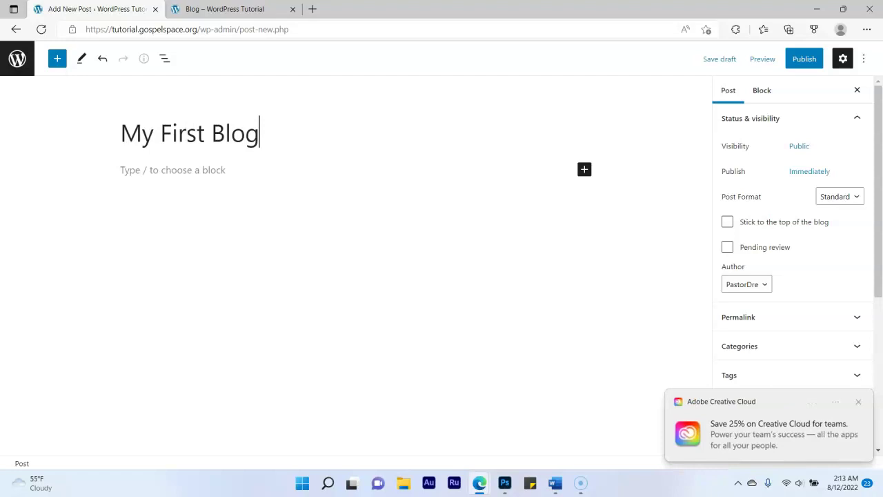
# Write a greeting thanking readers and a paragraph promising online-business tips, then start a new block
pyautogui.click(170, 169)
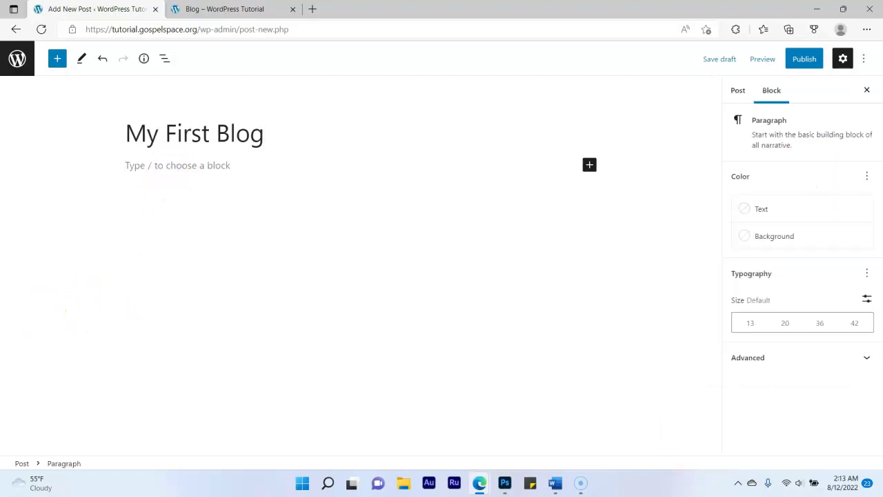
pyautogui.write('Hello every')
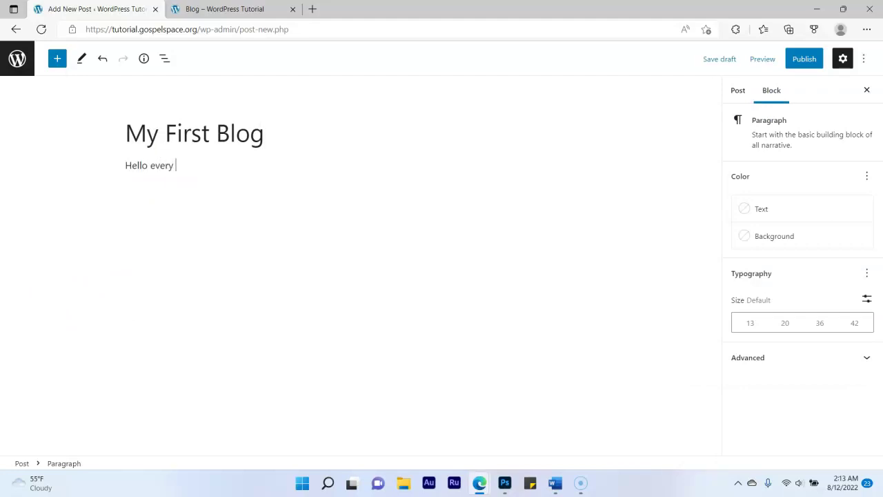
pyautogui.write('ou for stopping by my blog.')
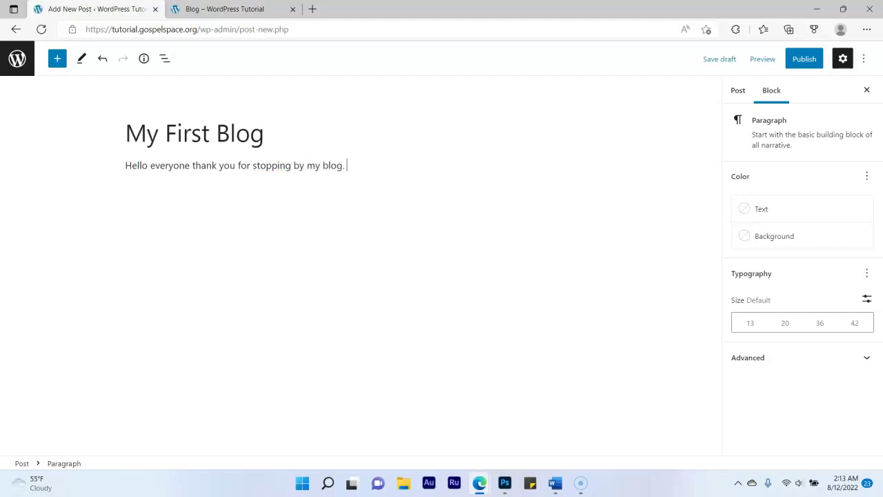
pyautogui.press('Return')
pyautogui.write('I hope you enjoyu what we are going to teach.')
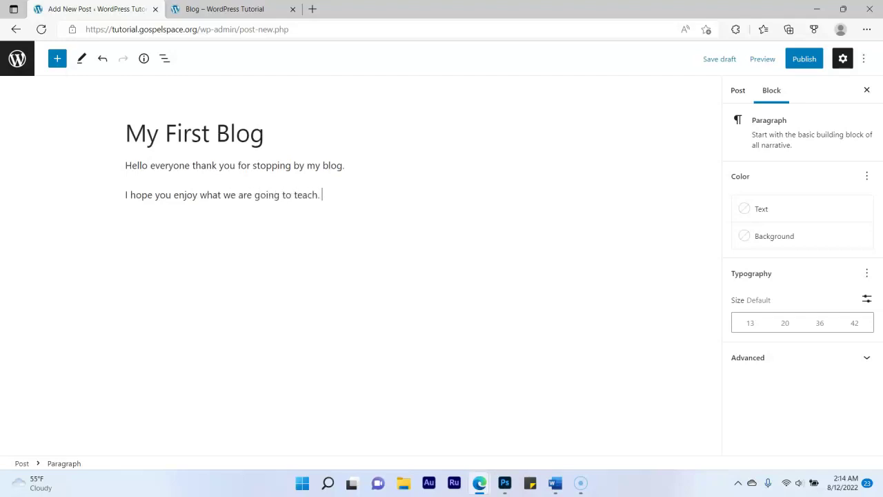
pyautogui.write('going to give you tips and techniques on how to build a successful online buin')
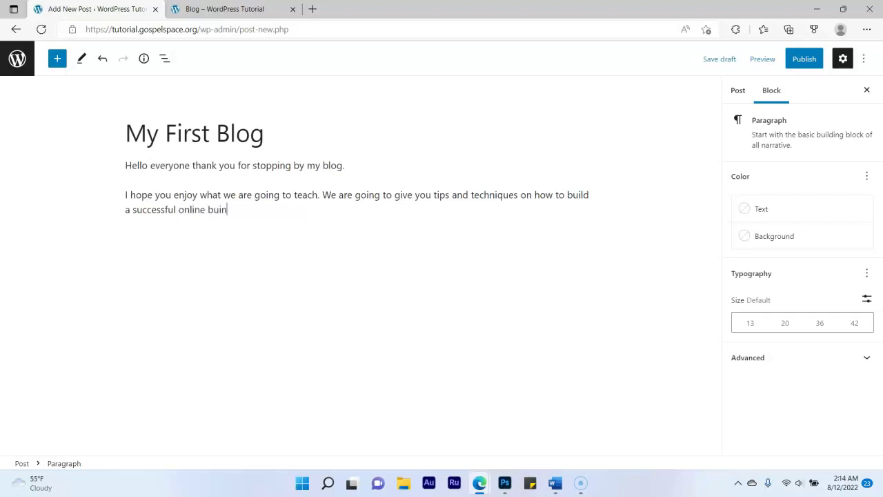
pyautogui.press('BackSpace')
pyautogui.press('BackSpace')
pyautogui.write('siness from scratch.')
pyautogui.press('Return')
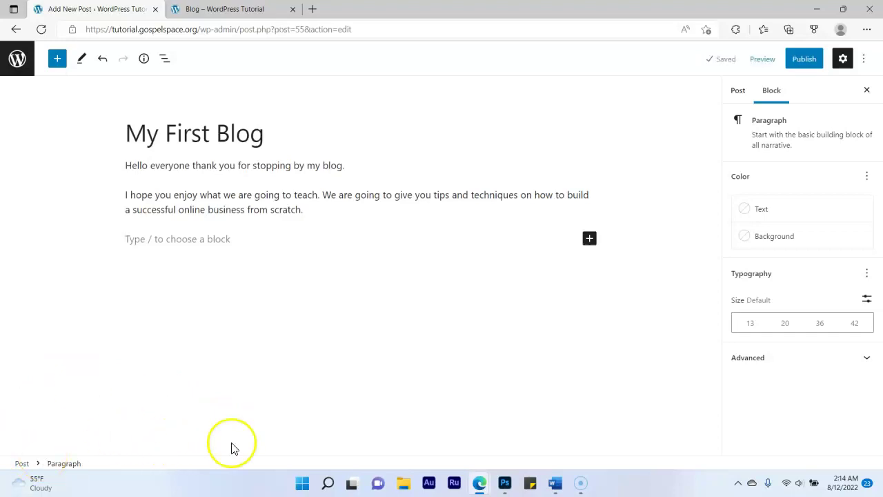
# Copy the second paragraph and paste four copies into new blocks below it
pyautogui.moveTo(310, 211); pyautogui.dragTo(124, 195)
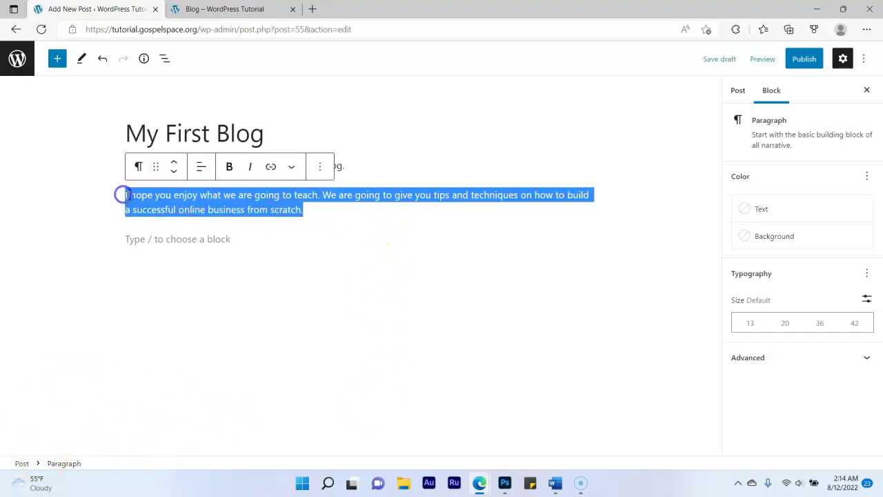
pyautogui.hotkey('ctrl', 'c')
pyautogui.click(207, 238)
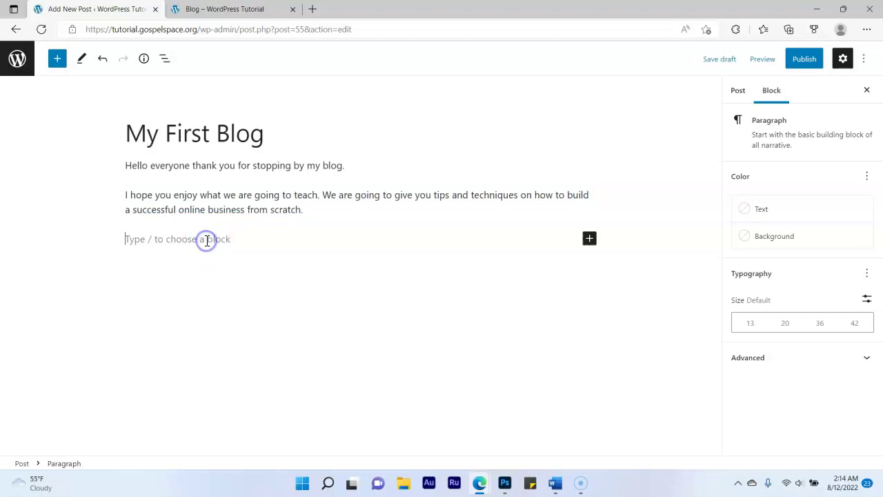
pyautogui.hotkey('ctrl', 'v')
pyautogui.hotkey('ctrl', 'v')
pyautogui.hotkey('ctrl', 'v')
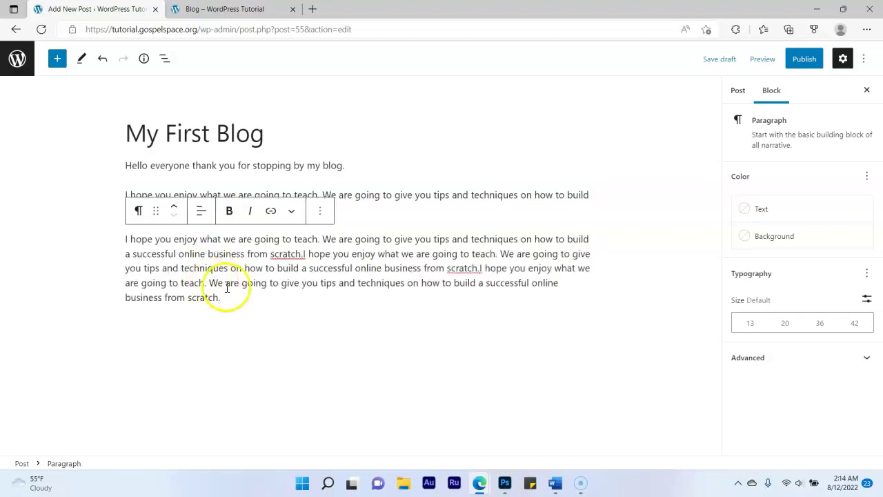
pyautogui.press('Return')
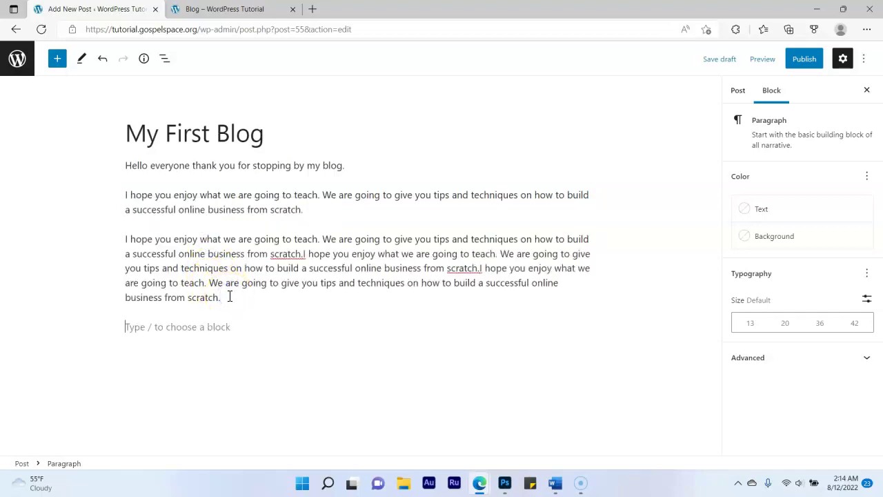
pyautogui.hotkey('ctrl', 'v')
pyautogui.hotkey('ctrl', 'v')
pyautogui.hotkey('ctrl', 'v')
pyautogui.hotkey('ctrl', 'v')
pyautogui.hotkey('ctrl', 'v')
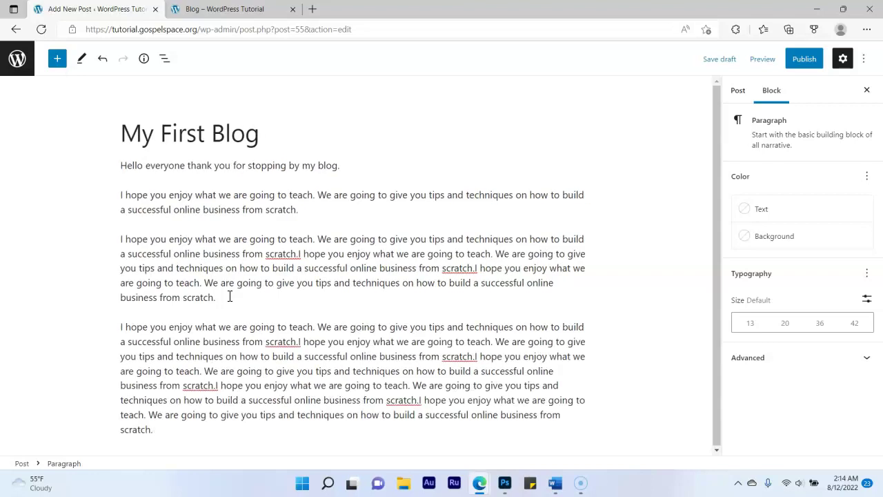
pyautogui.press('Return')
pyautogui.hotkey('ctrl', 'v')
pyautogui.hotkey('ctrl', 'v')
pyautogui.hotkey('ctrl', 'v')
pyautogui.hotkey('ctrl', 'v')
pyautogui.hotkey('ctrl', 'v')
pyautogui.press('Return')
pyautogui.hotkey('ctrl', 'v')
pyautogui.hotkey('ctrl', 'v')
pyautogui.hotkey('ctrl', 'v')
pyautogui.hotkey('ctrl', 'v')
pyautogui.hotkey('ctrl', 'v')
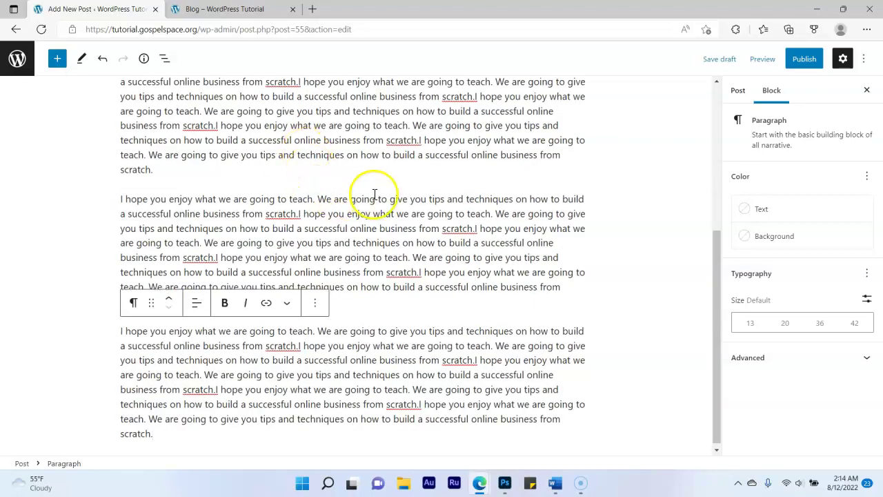
pyautogui.scroll(15, 374, 195)
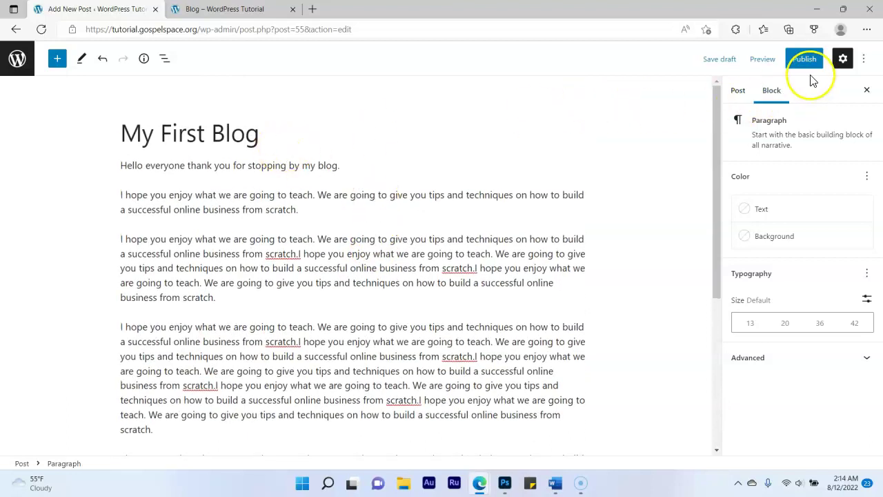
# Publish My First Blog and go to the live Blog page
pyautogui.click(805, 63)
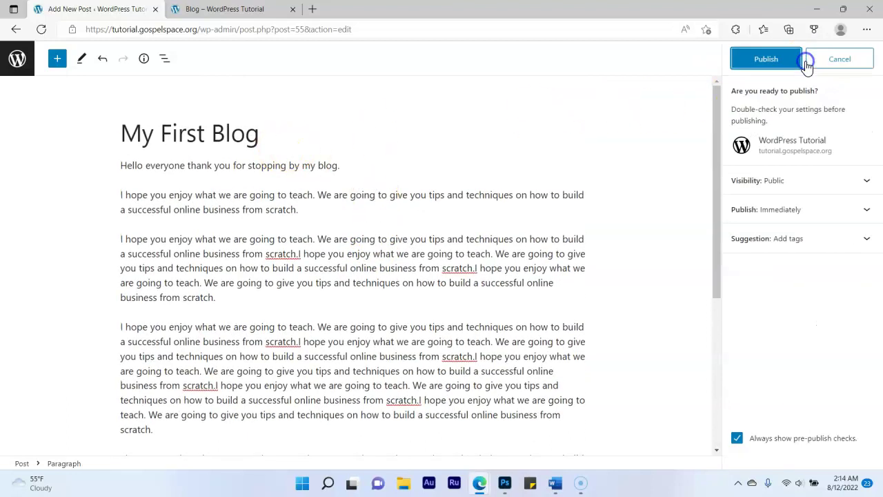
pyautogui.click(768, 61)
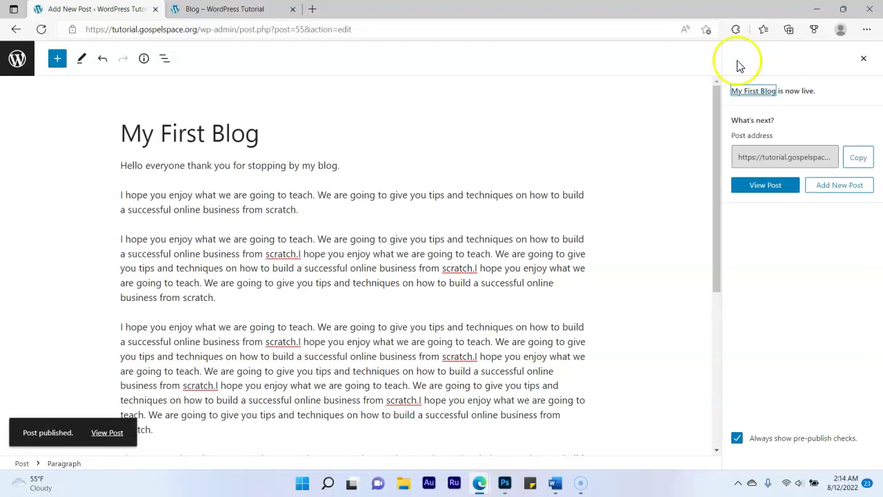
pyautogui.click(230, 10)
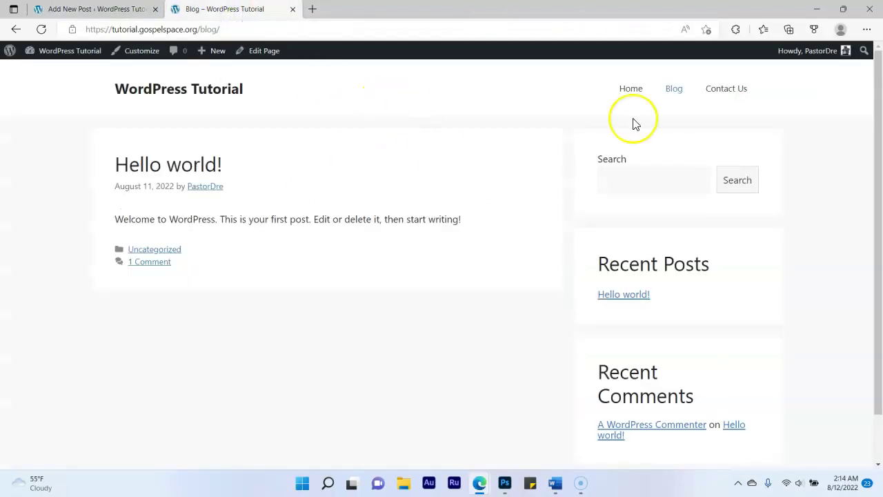
# Reload the Blog listing and open the My First Blog post page
pyautogui.click(672, 92)
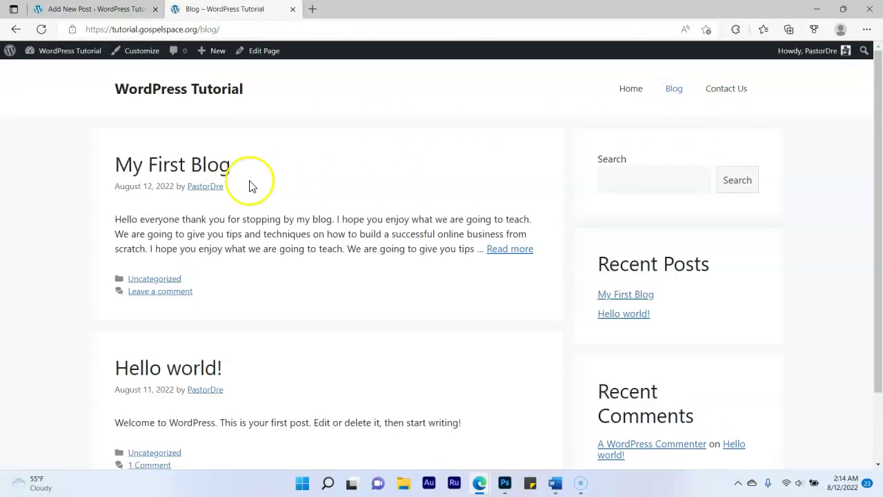
pyautogui.click(200, 169)
pyautogui.scroll(-8, 306, 248)
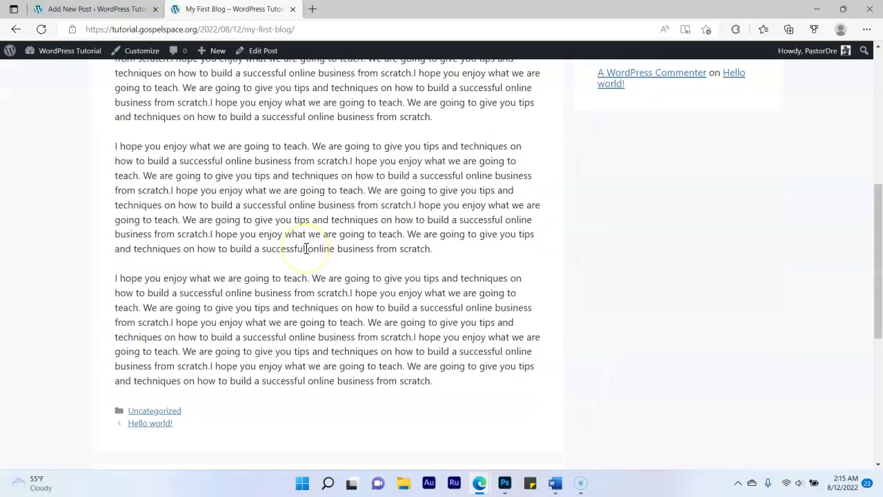
pyautogui.scroll(8, 307, 249)
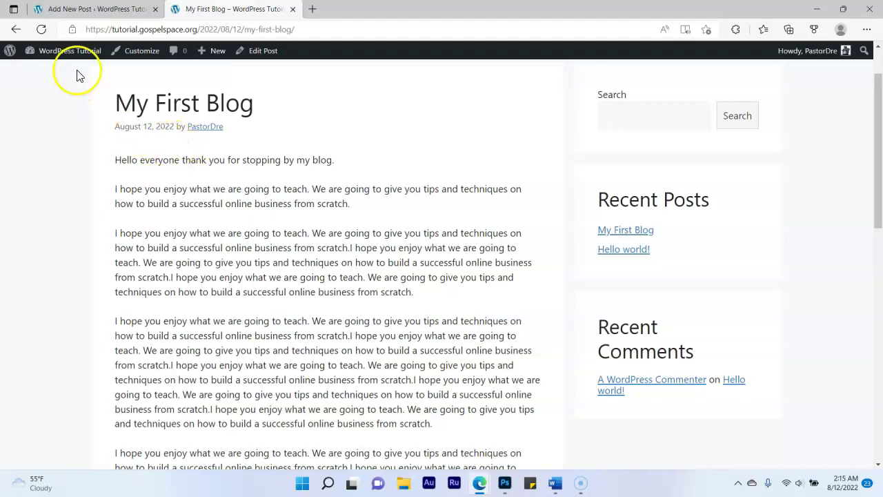
# Insert an Image block after the second paragraph of My First Blog
pyautogui.click(84, 9)
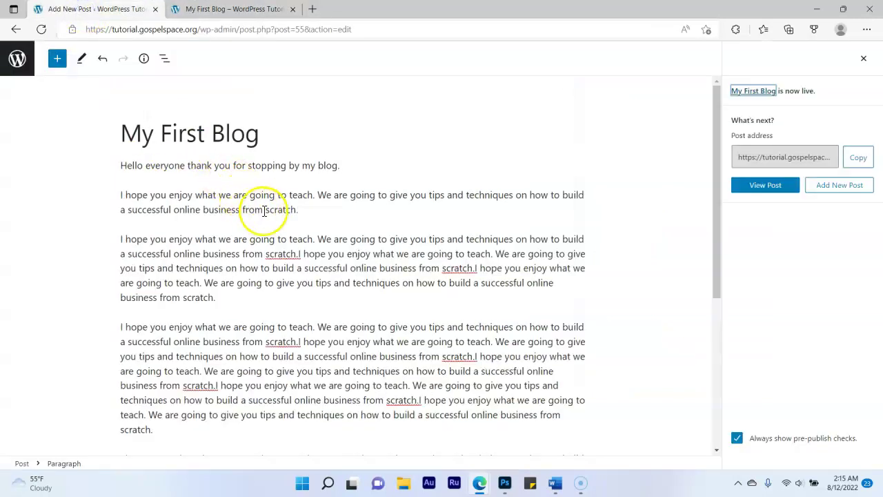
pyautogui.moveTo(338, 178)
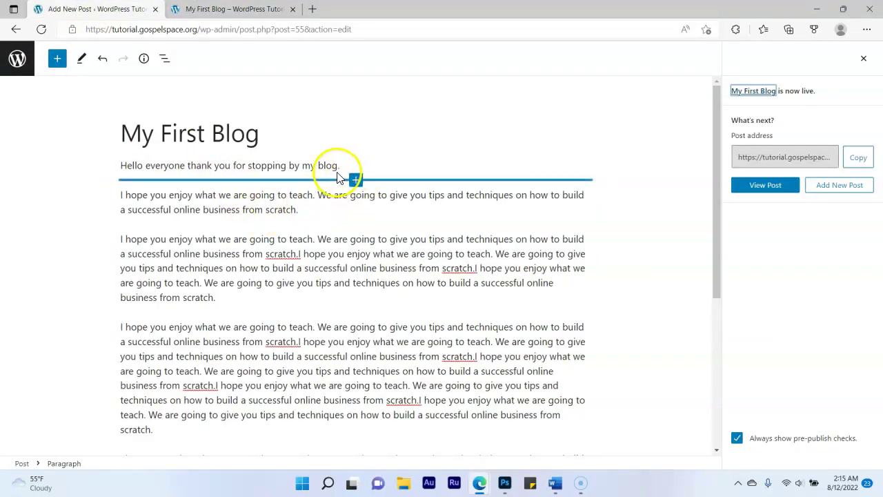
pyautogui.click(329, 213)
pyautogui.press('Return')
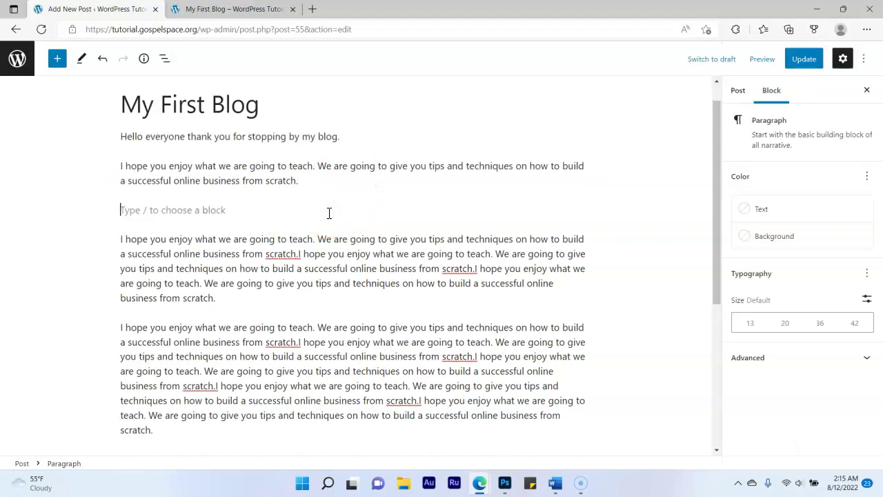
pyautogui.click(584, 213)
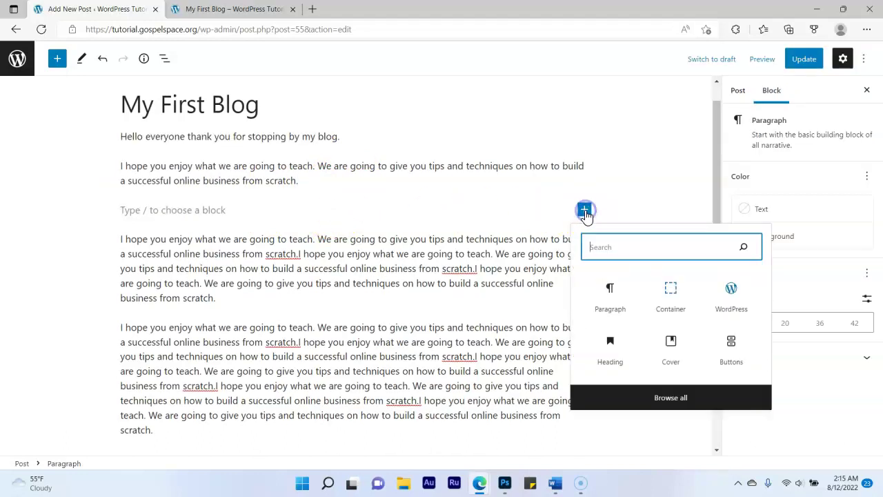
pyautogui.click(660, 250)
pyautogui.write('image')
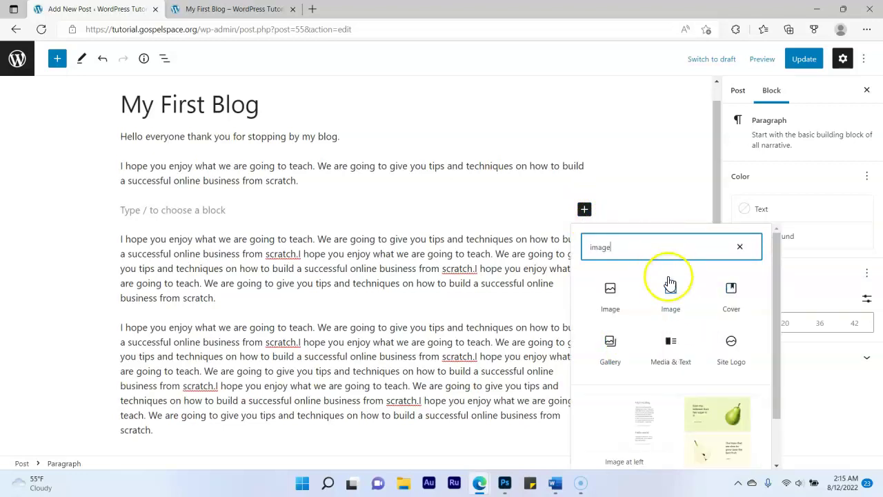
pyautogui.click(621, 304)
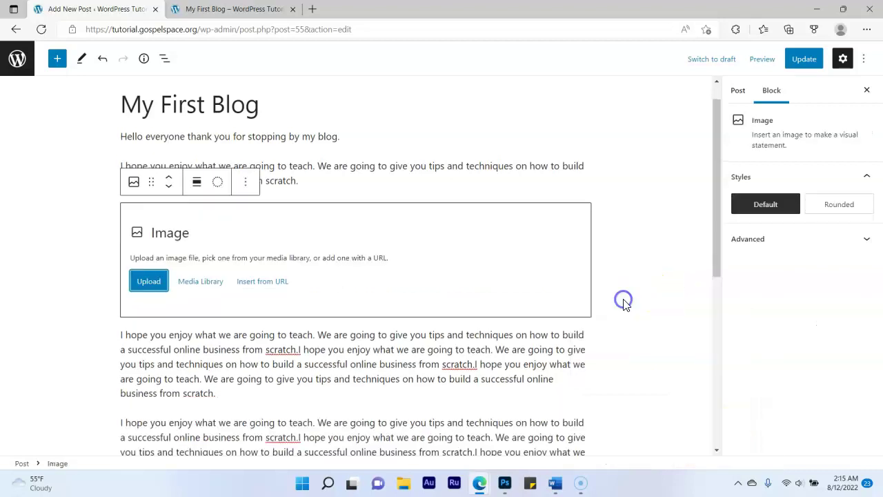
# Fill the Image block with the LEGIT logo from the Media Library and update the post
pyautogui.click(218, 281)
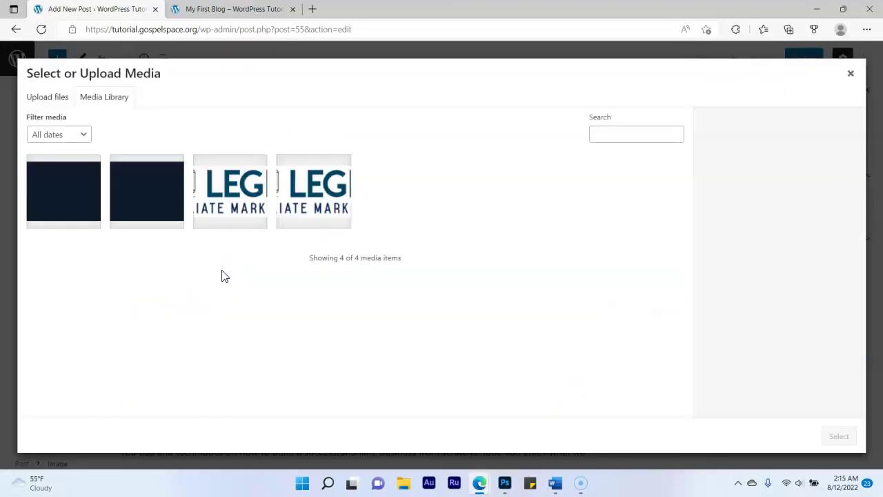
pyautogui.click(229, 187)
pyautogui.click(840, 434)
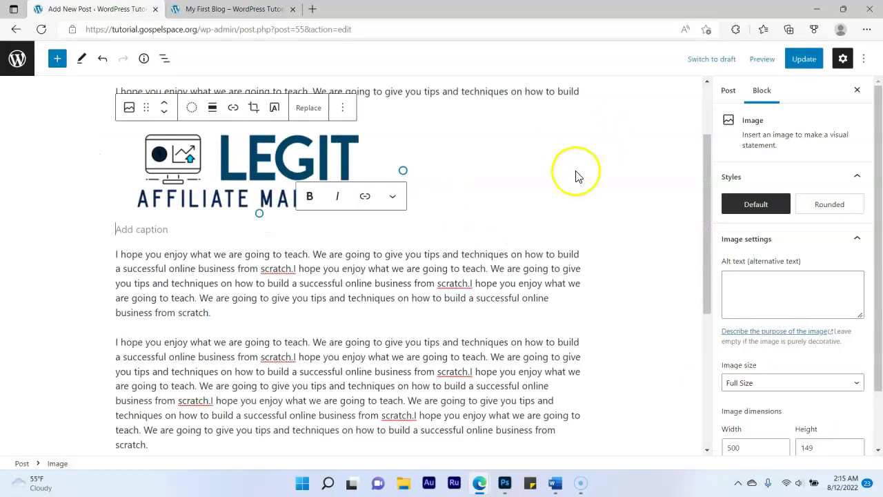
pyautogui.click(799, 67)
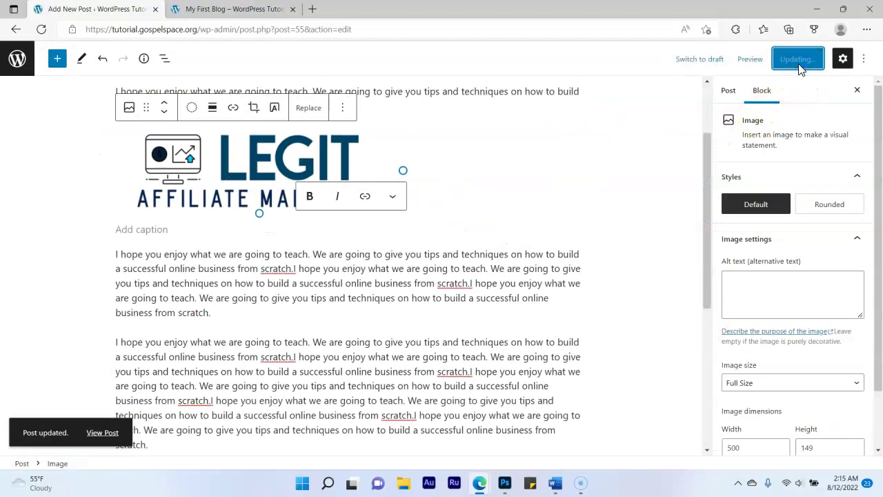
pyautogui.click(242, 10)
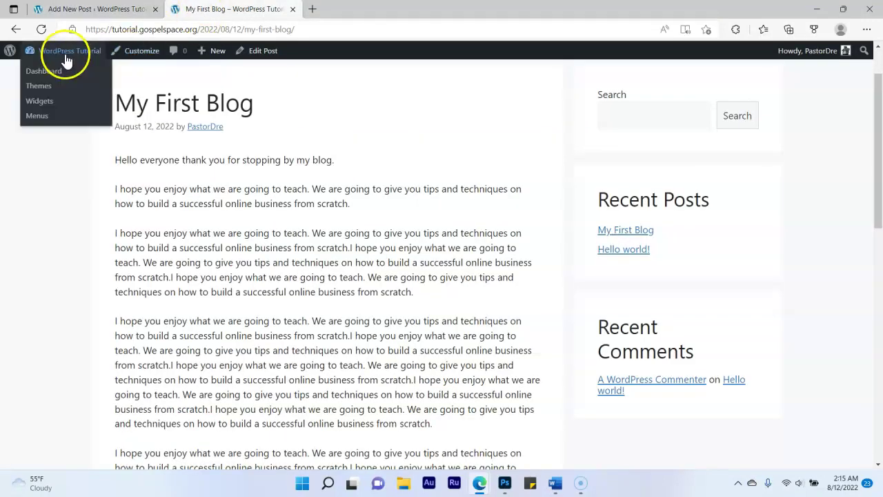
# Reload the live post to view the LEGIT logo, then browse the home page
pyautogui.click(43, 31)
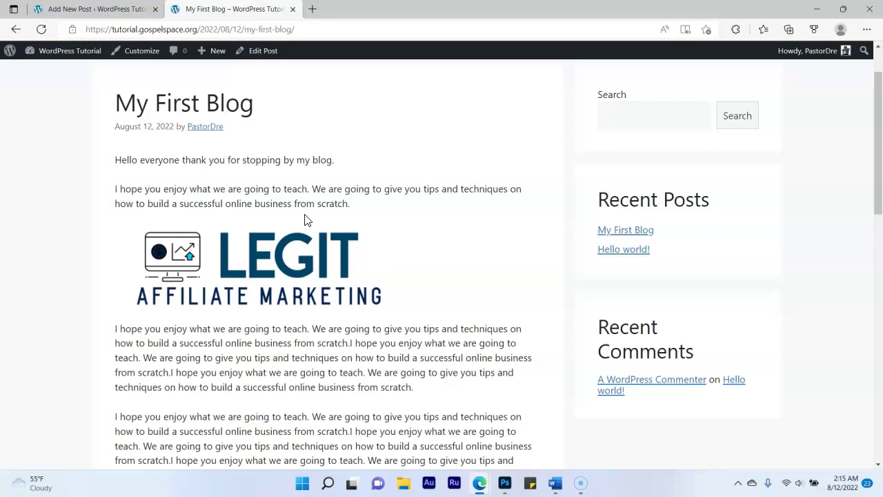
pyautogui.scroll(-4, 307, 219)
pyautogui.scroll(4, 315, 237)
pyautogui.scroll(1, 313, 245)
pyautogui.click(620, 90)
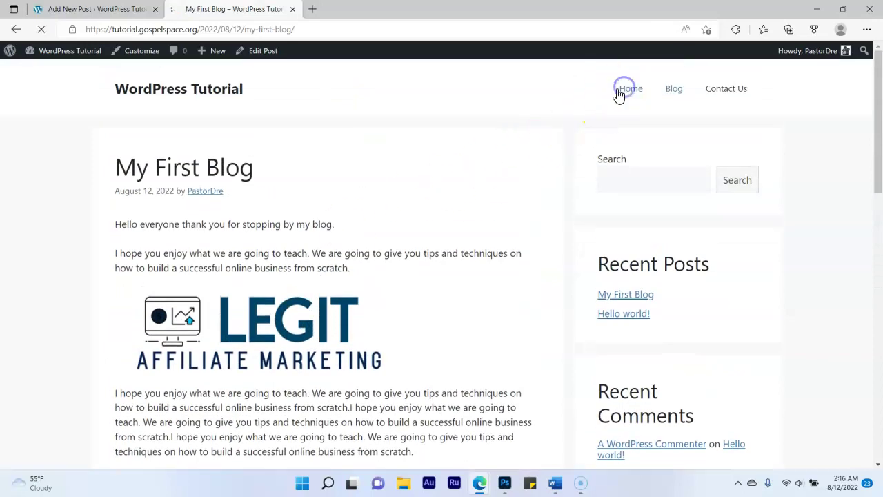
pyautogui.scroll(-3, 414, 187)
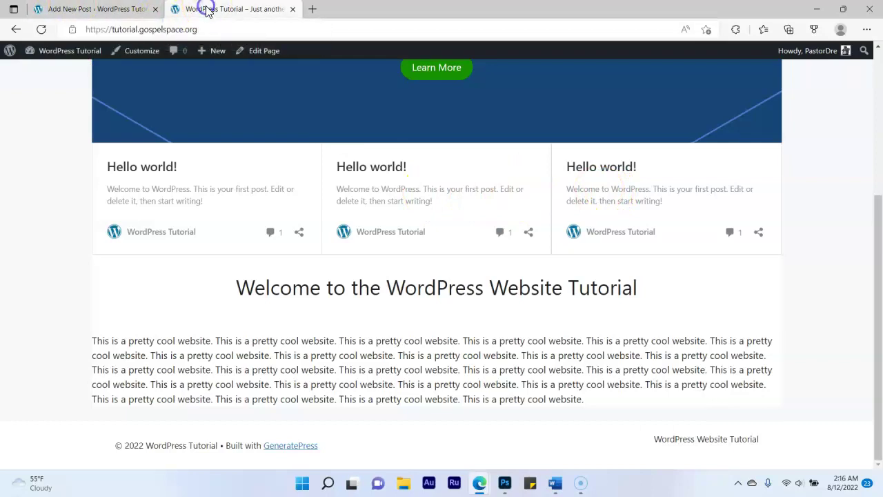
pyautogui.scroll(3, 442, 148)
# Open My First Blog from the Blog page, copy its URL, and return to the editor
pyautogui.click(673, 90)
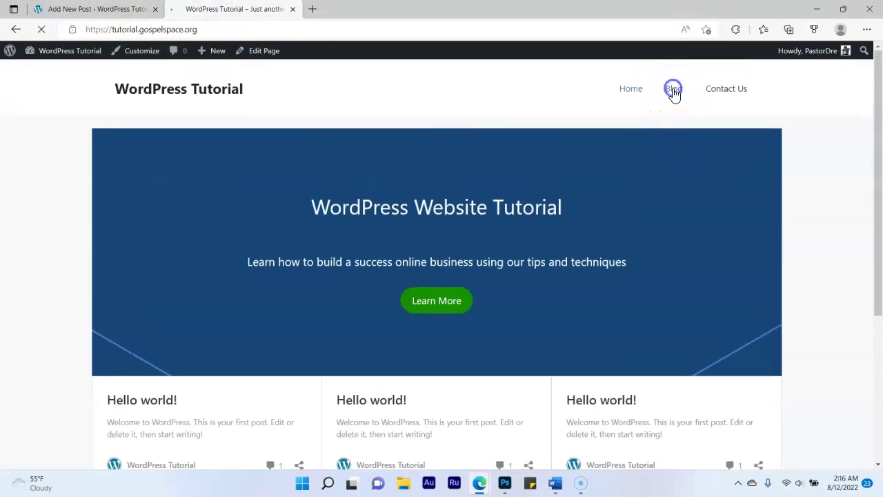
pyautogui.click(200, 169)
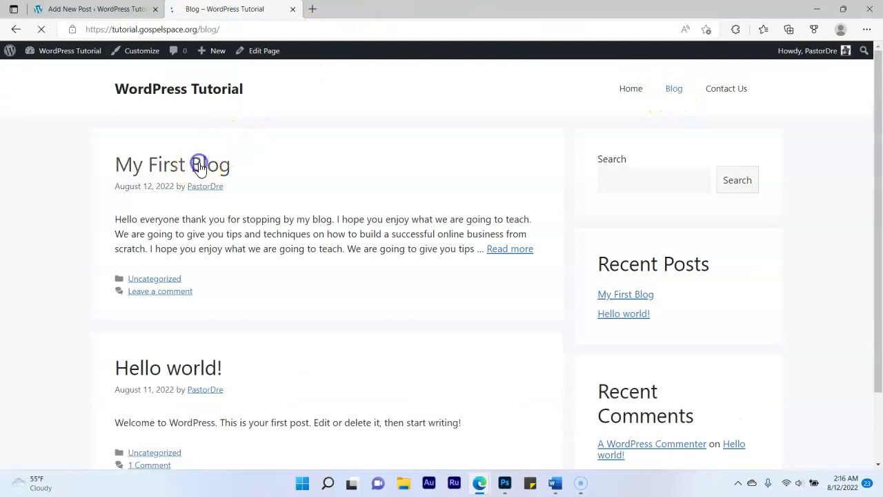
pyautogui.click(233, 31)
pyautogui.hotkey('ctrl', 'c')
pyautogui.rightClick(215, 34)
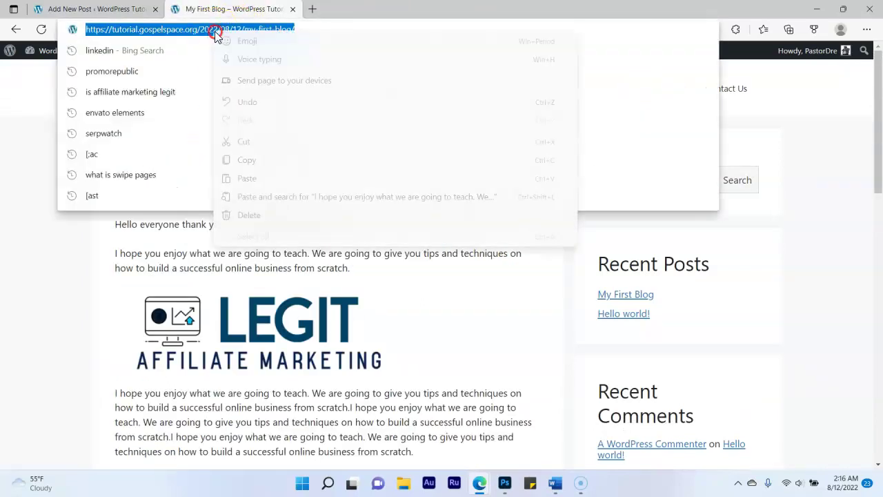
pyautogui.click(254, 160)
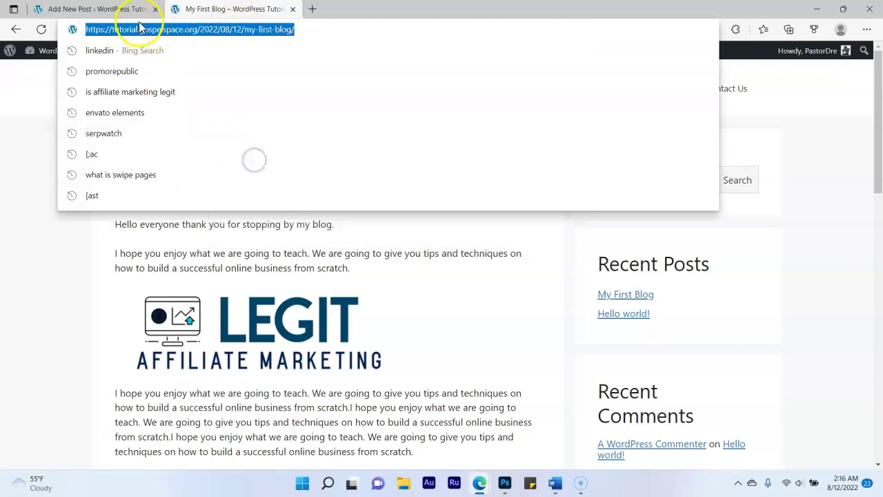
pyautogui.click(95, 9)
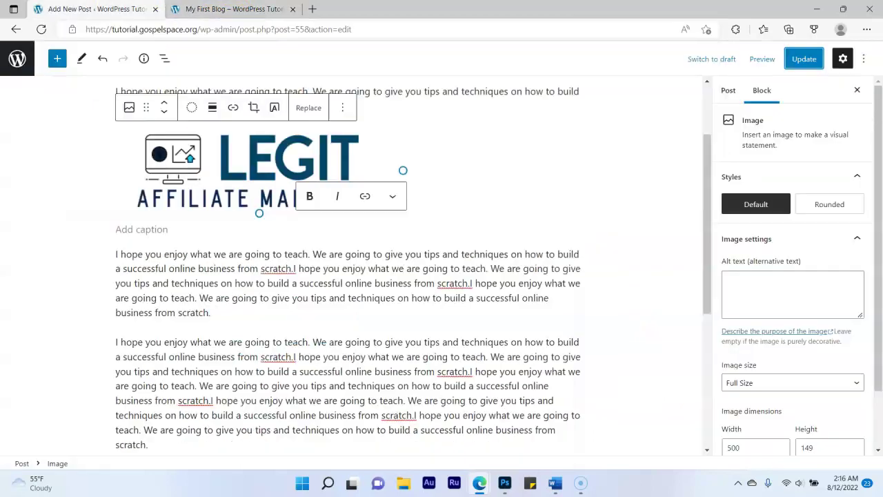
# Edit the Home front page from Pages > All Pages and select its post cards embed
pyautogui.click(15, 57)
pyautogui.moveTo(34, 74)
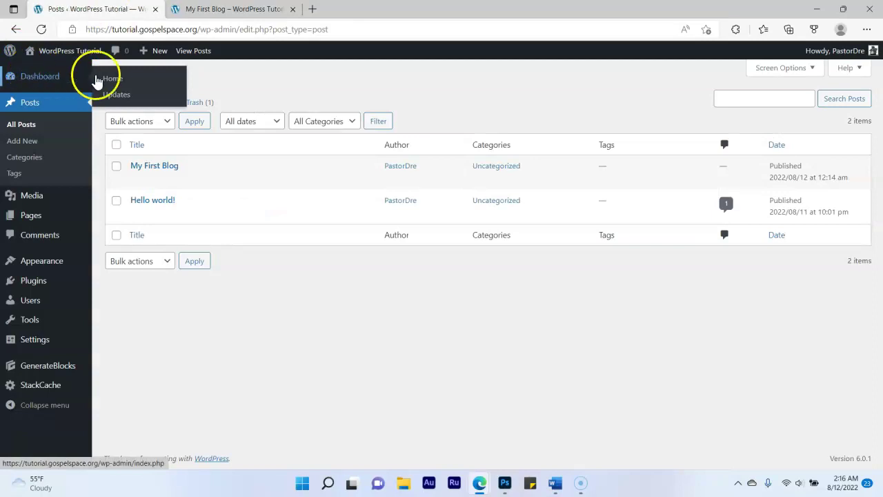
pyautogui.click(44, 218)
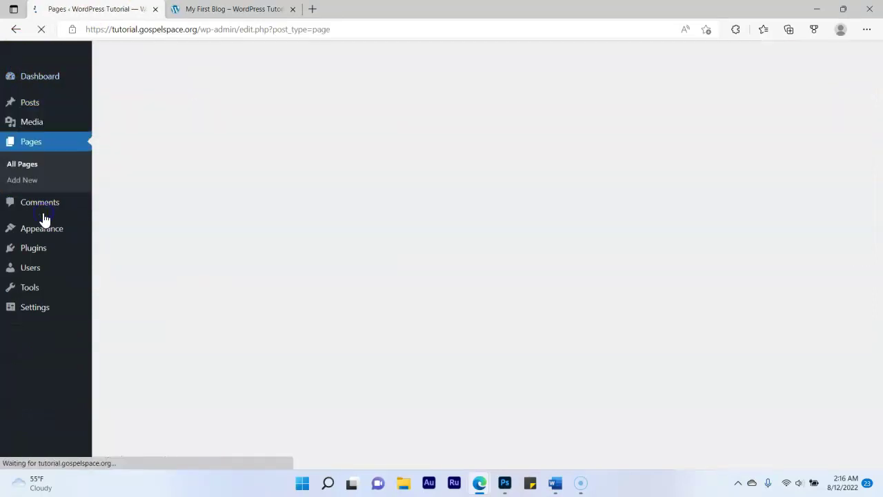
pyautogui.moveTo(132, 250)
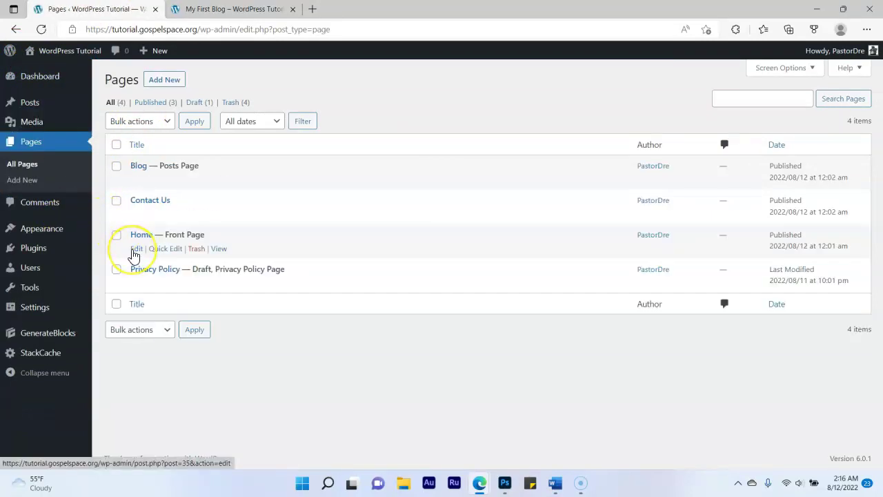
pyautogui.click(133, 252)
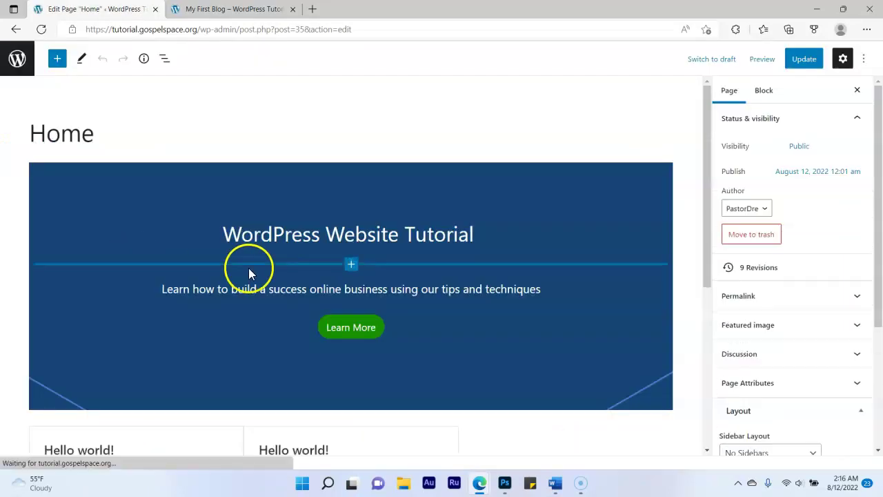
pyautogui.scroll(-3, 249, 268)
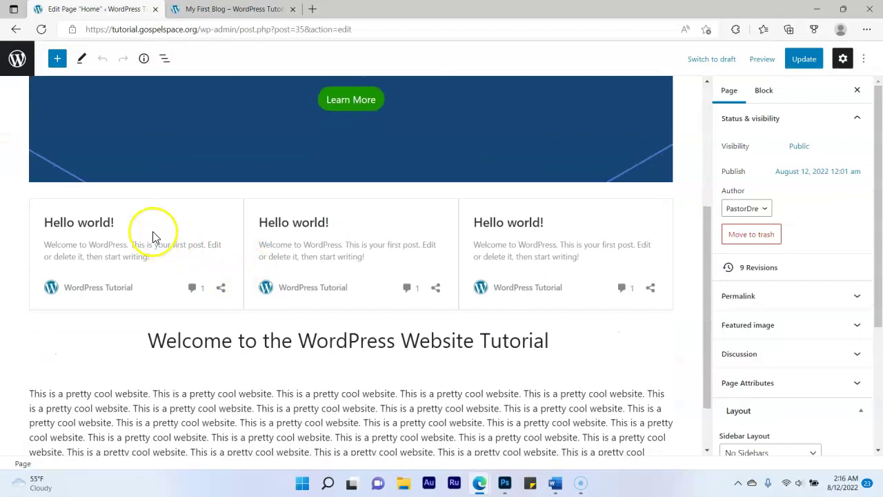
pyautogui.click(153, 237)
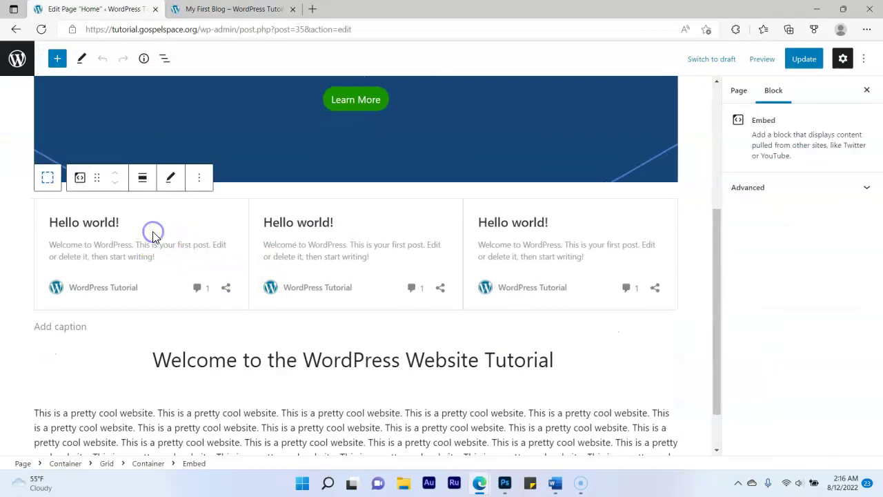
# Replace the first embed's address with the My First Blog URL and embed it
pyautogui.click(173, 181)
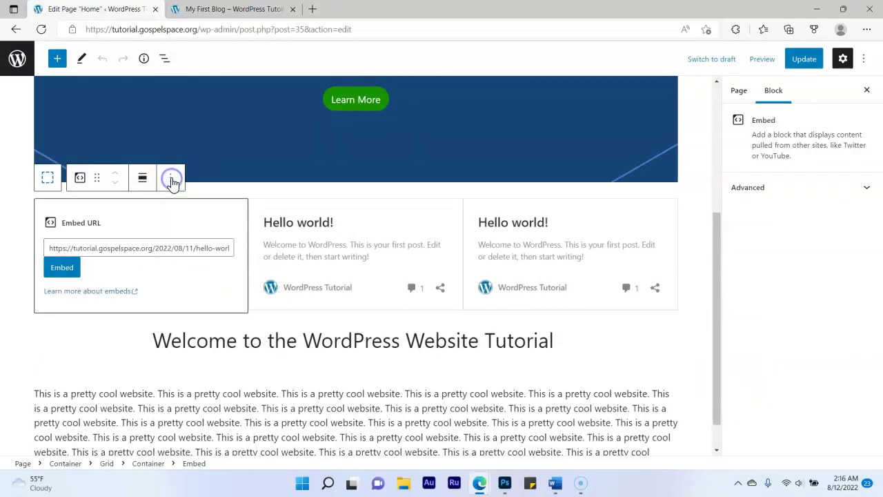
pyautogui.doubleClick(170, 249)
pyautogui.tripleClick(169, 249)
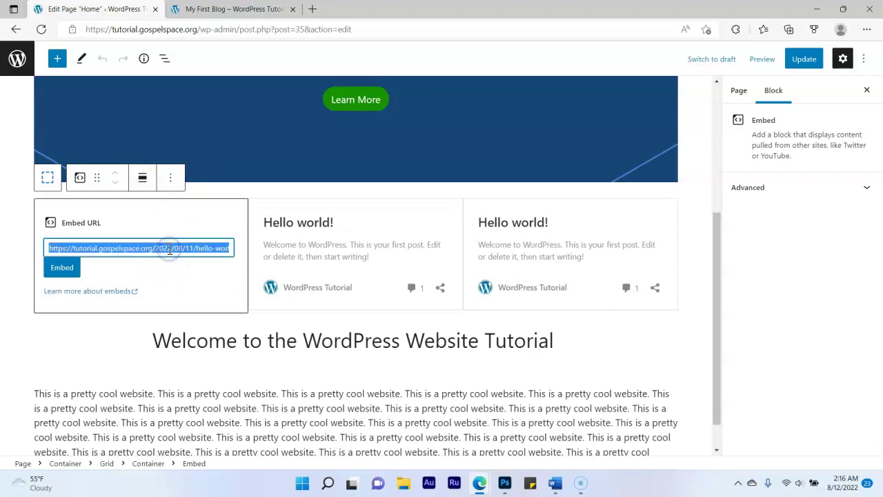
pyautogui.hotkey('ctrl', 'v')
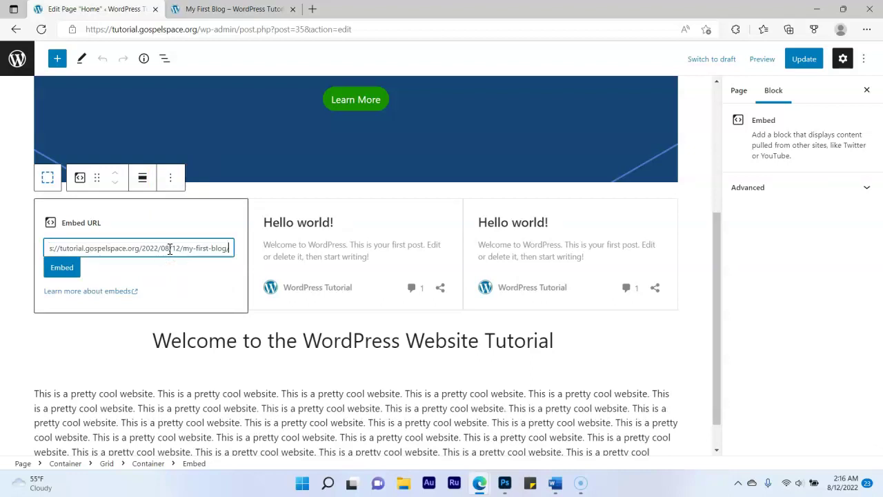
pyautogui.click(69, 267)
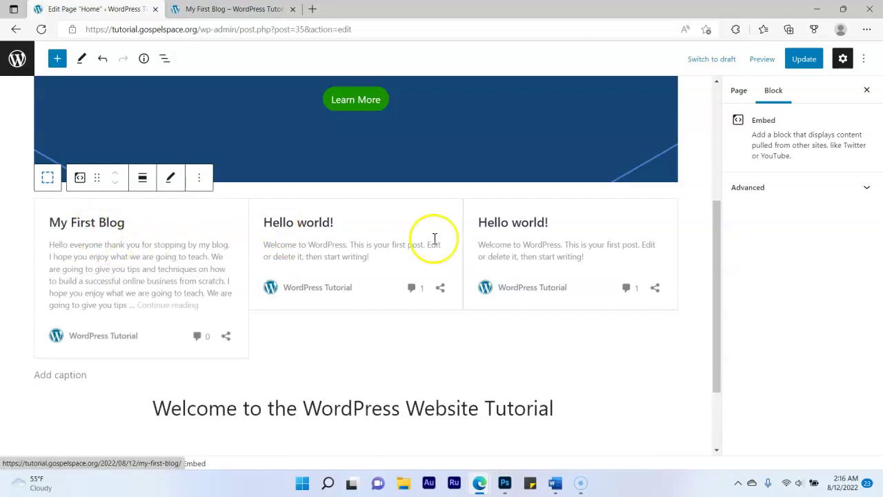
# Swap the middle card's Hello world! embed address for the My First Blog URL
pyautogui.click(389, 219)
pyautogui.click(384, 178)
pyautogui.click(316, 251)
pyautogui.moveTo(319, 250); pyautogui.dragTo(264, 249)
pyautogui.click(409, 252)
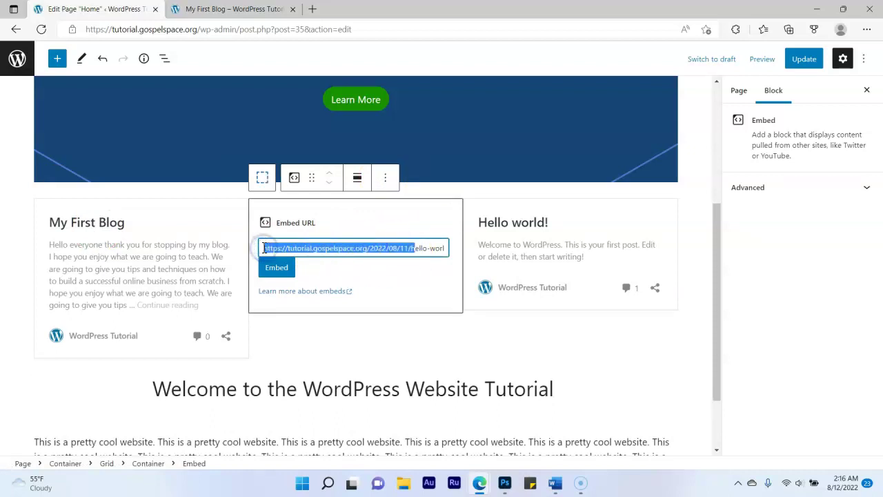
pyautogui.press('BackSpace')
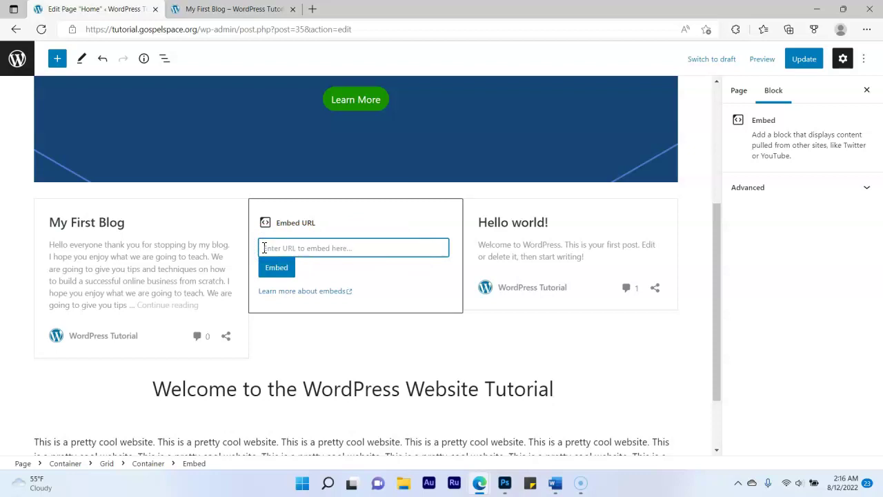
pyautogui.hotkey('ctrl', 'v')
pyautogui.click(276, 267)
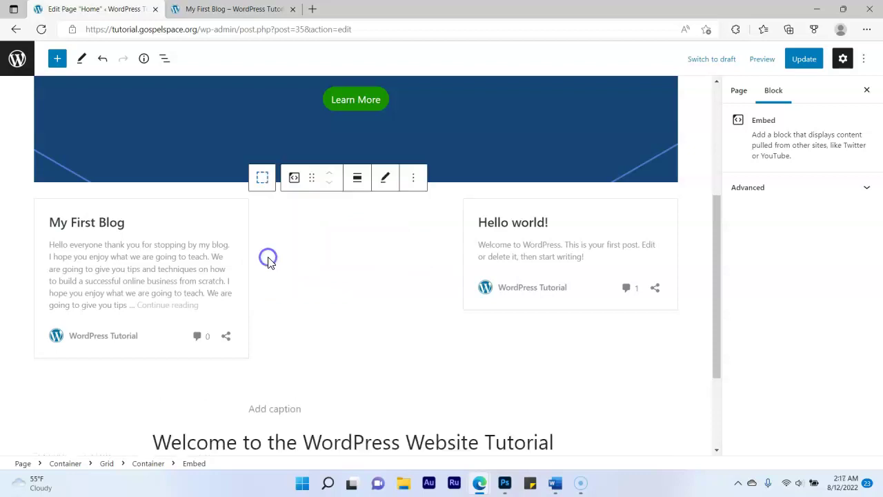
# Embed My First Blog in the third card and update the Home page
pyautogui.click(576, 225)
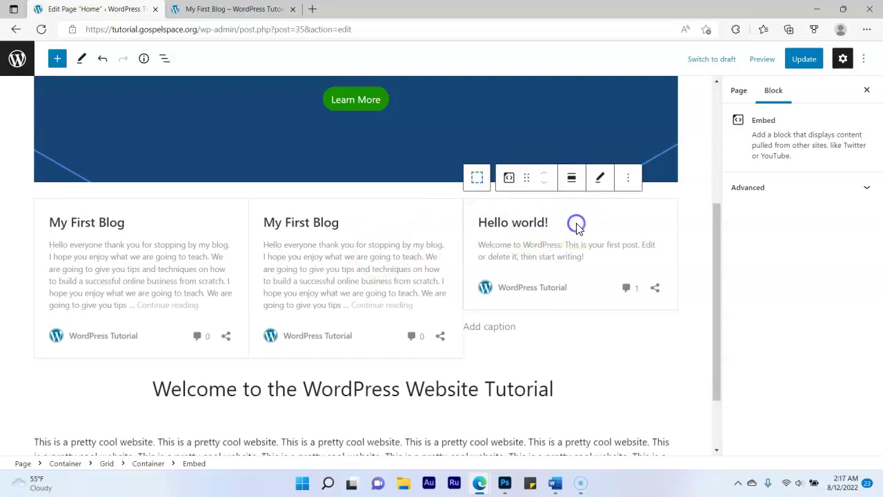
pyautogui.click(600, 178)
pyautogui.tripleClick(545, 250)
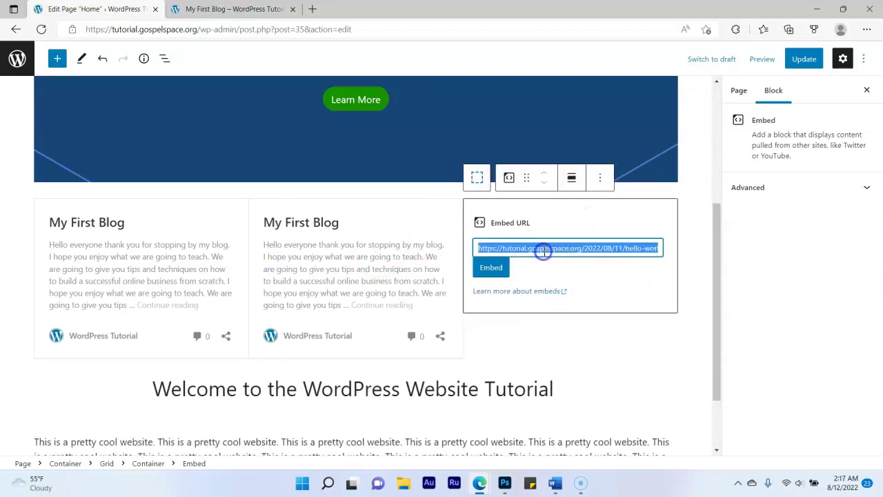
pyautogui.press('BackSpace')
pyautogui.write('https://tutorial.gospelspace.org/2022/08/12/my-first-blog/')
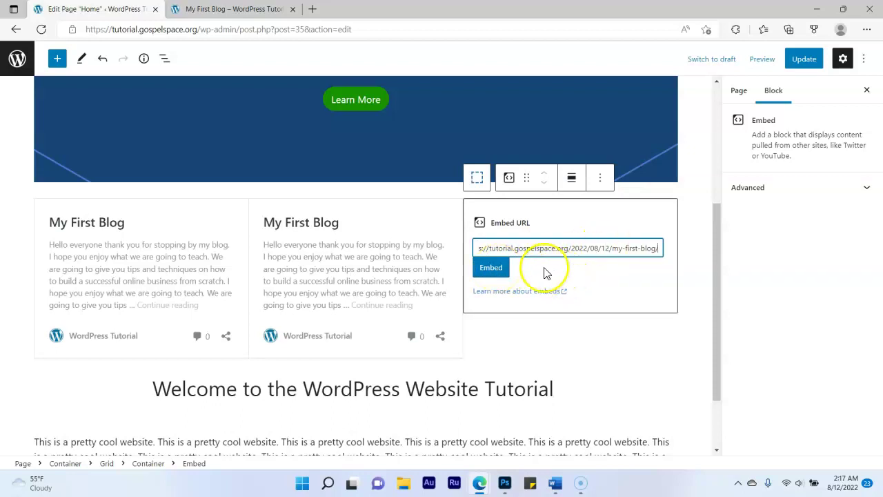
pyautogui.click(491, 267)
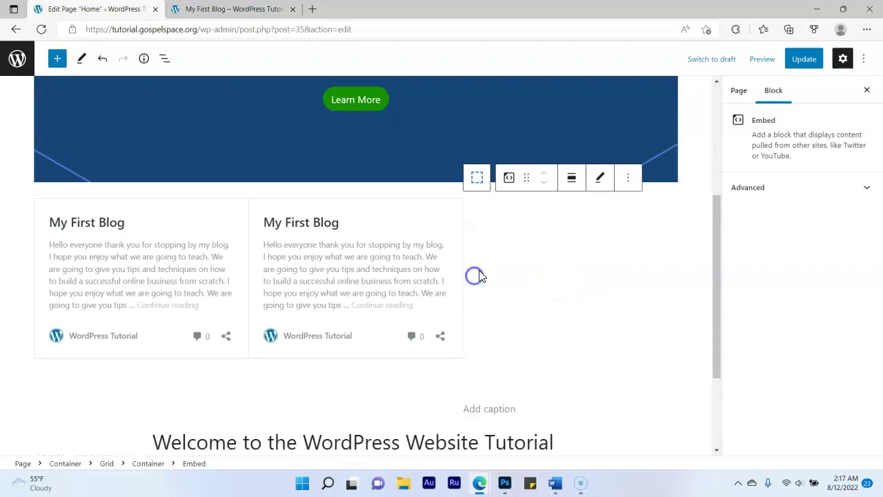
pyautogui.click(804, 59)
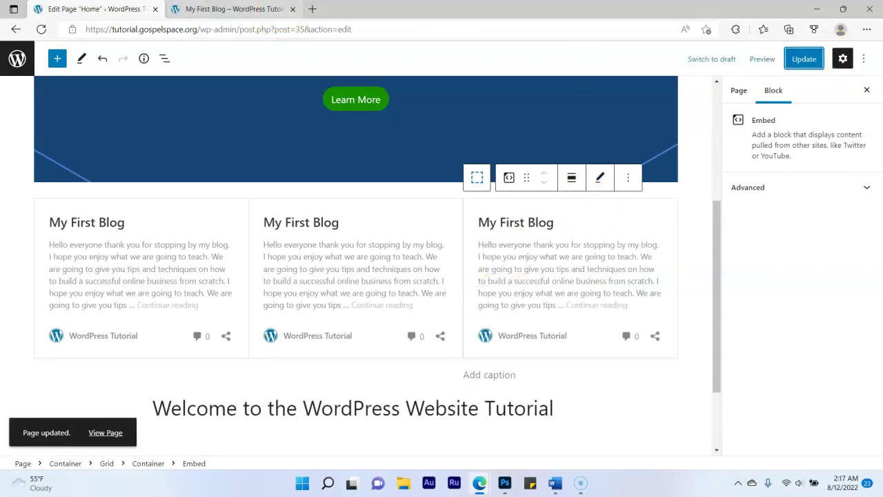
pyautogui.click(227, 9)
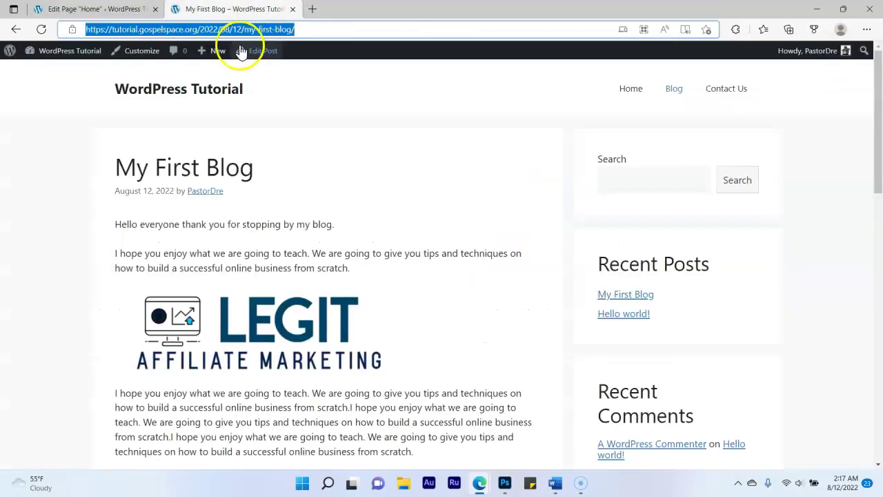
# Check that the live home page shows three My First Blog cards
pyautogui.click(623, 91)
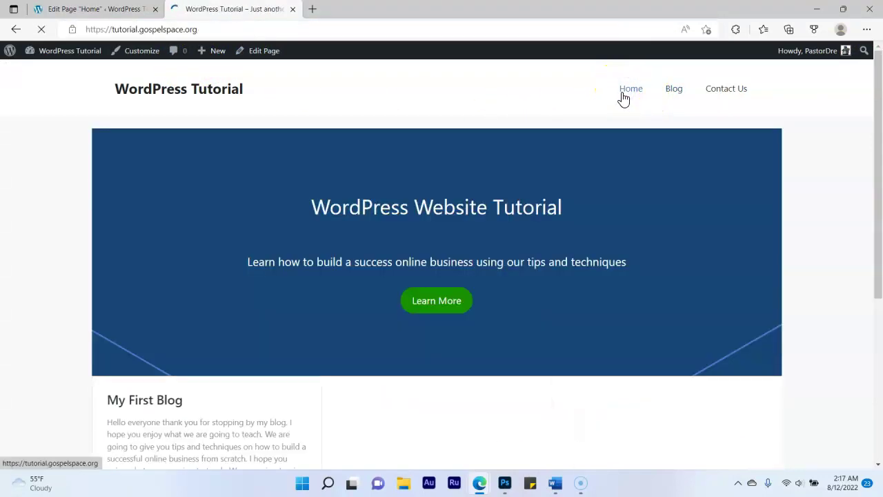
pyautogui.scroll(-4, 398, 276)
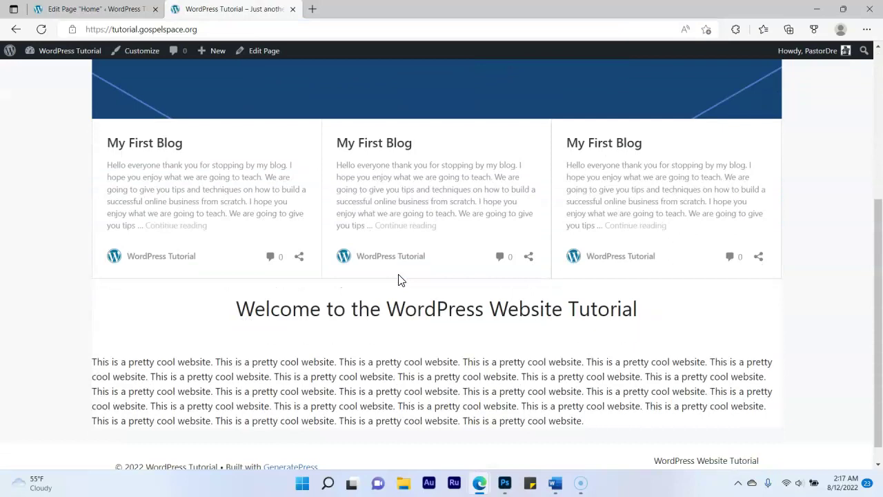
pyautogui.scroll(3, 399, 279)
pyautogui.scroll(-4, 400, 280)
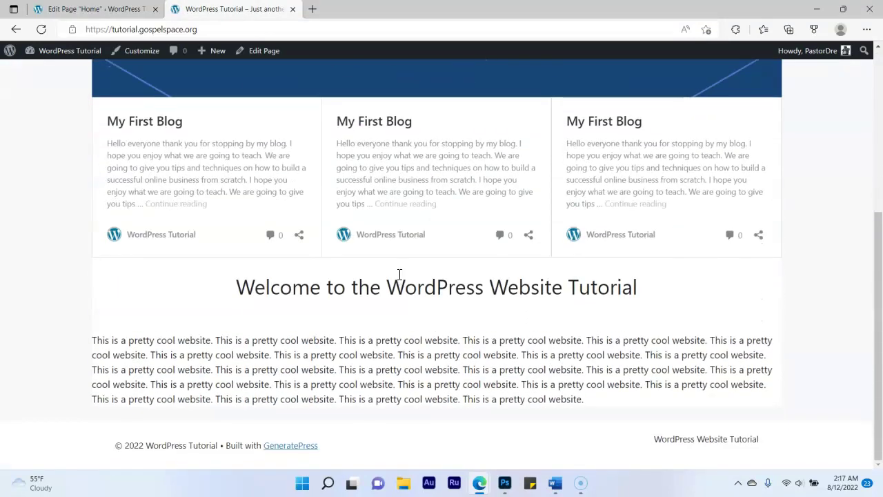
pyautogui.scroll(3, 399, 276)
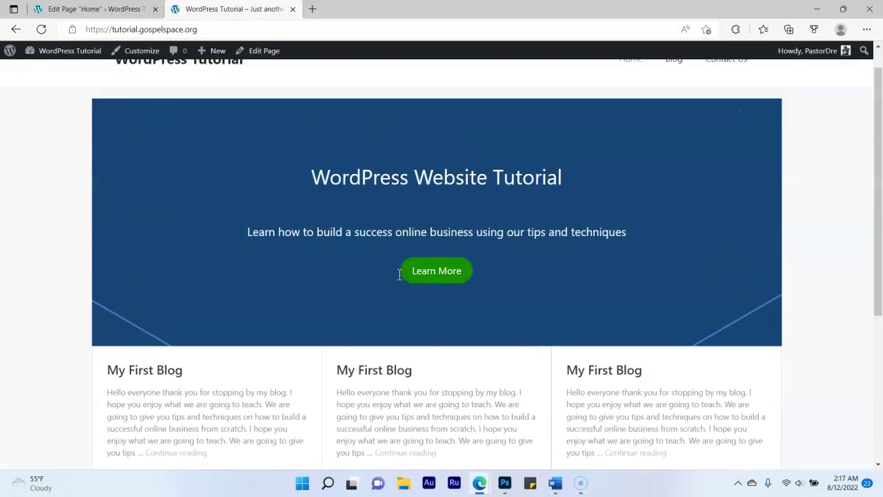
pyautogui.scroll(-2, 330, 284)
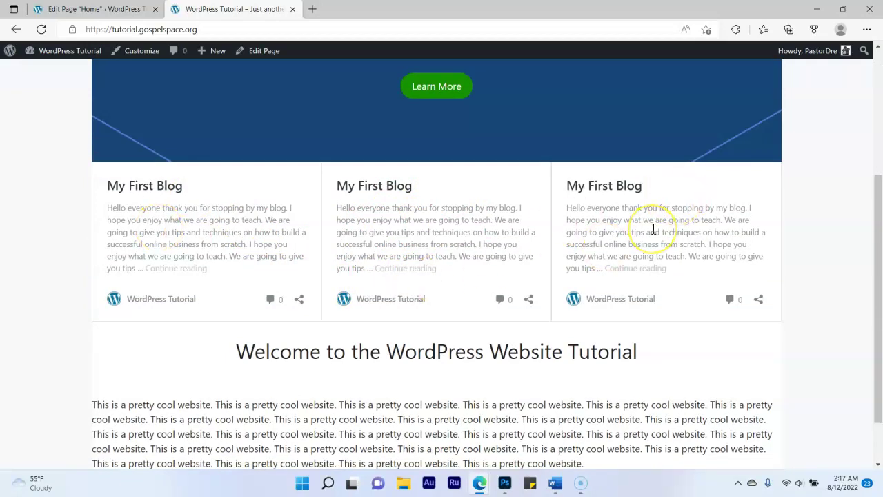
pyautogui.scroll(3, 528, 252)
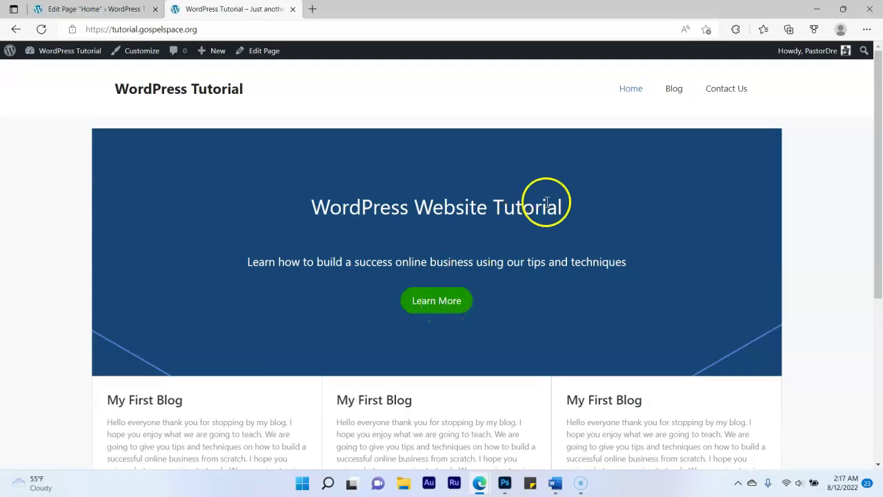
# Open the site's Blog page and copy its web address
pyautogui.click(674, 88)
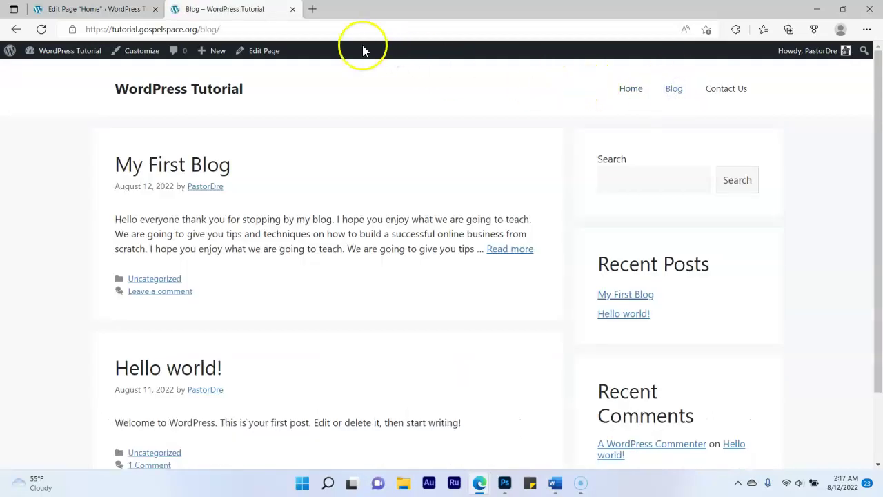
pyautogui.click(199, 29)
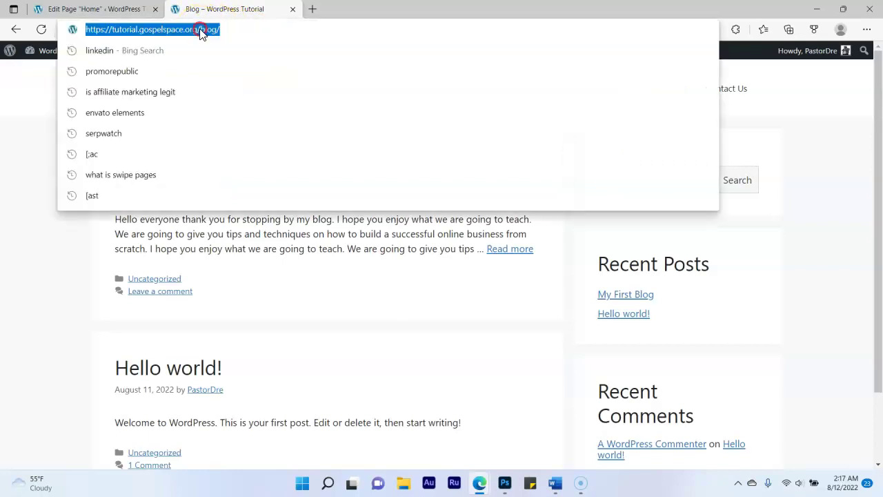
pyautogui.rightClick(198, 29)
pyautogui.click(240, 158)
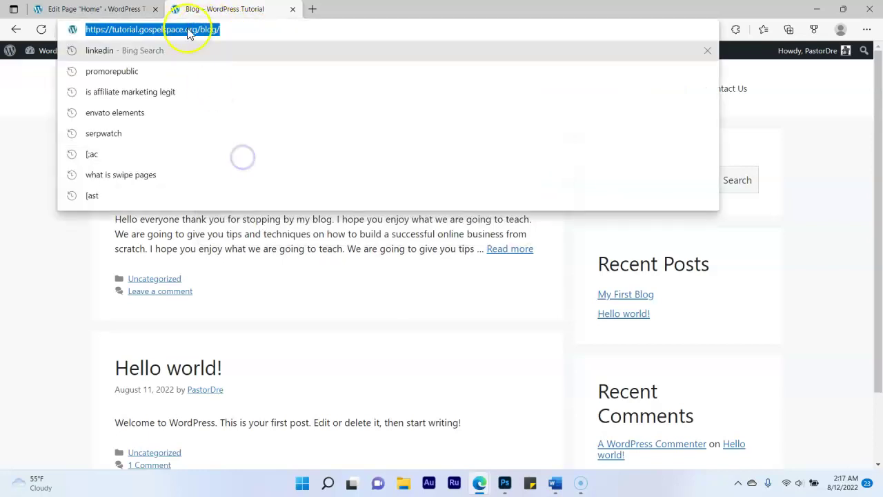
pyautogui.click(97, 9)
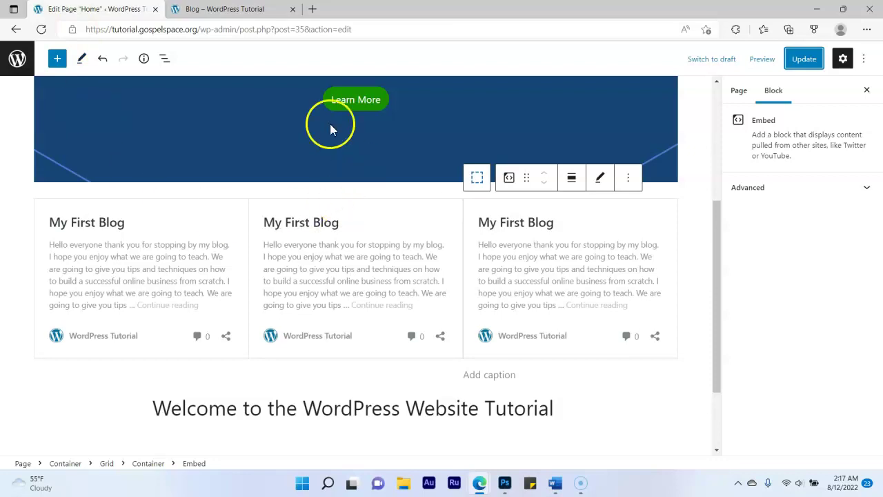
# Link the Learn More button to the copied Blog page address and update the page
pyautogui.scroll(3, 108, 311)
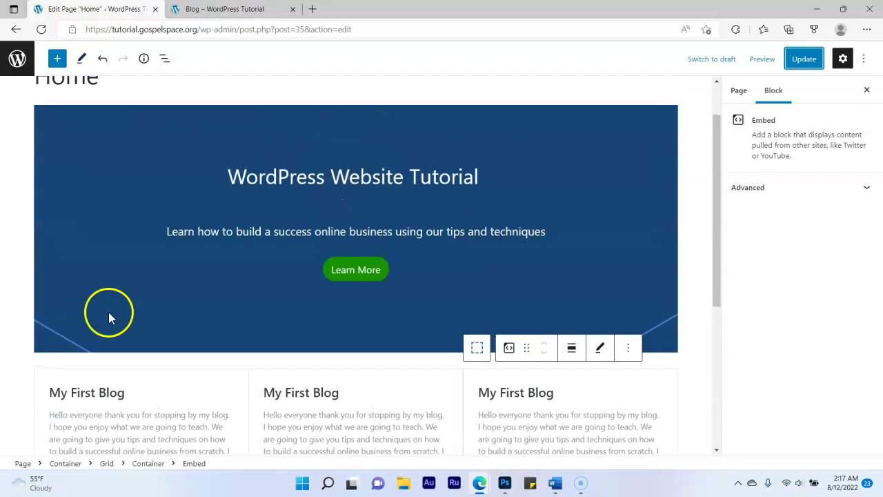
pyautogui.click(348, 282)
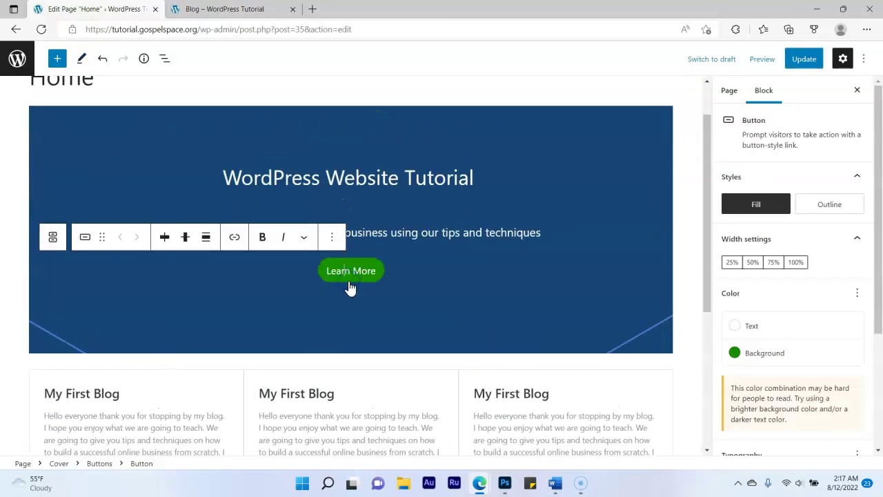
pyautogui.click(235, 239)
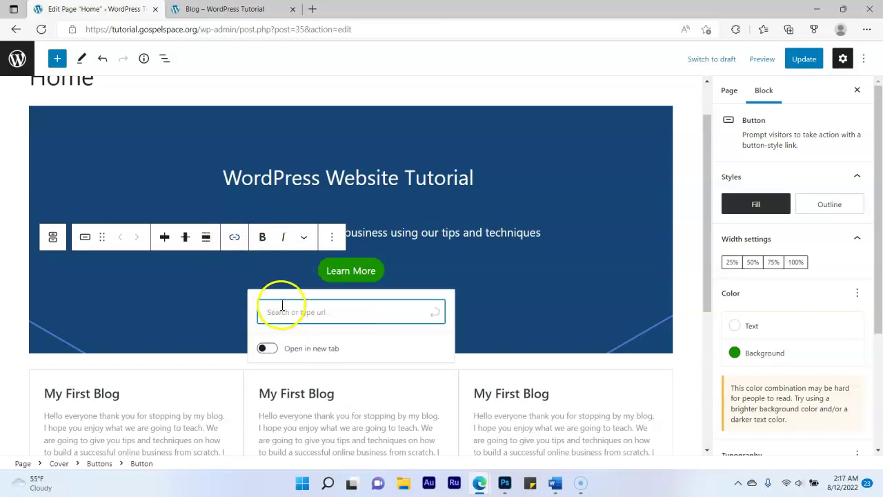
pyautogui.hotkey('ctrl', 'v')
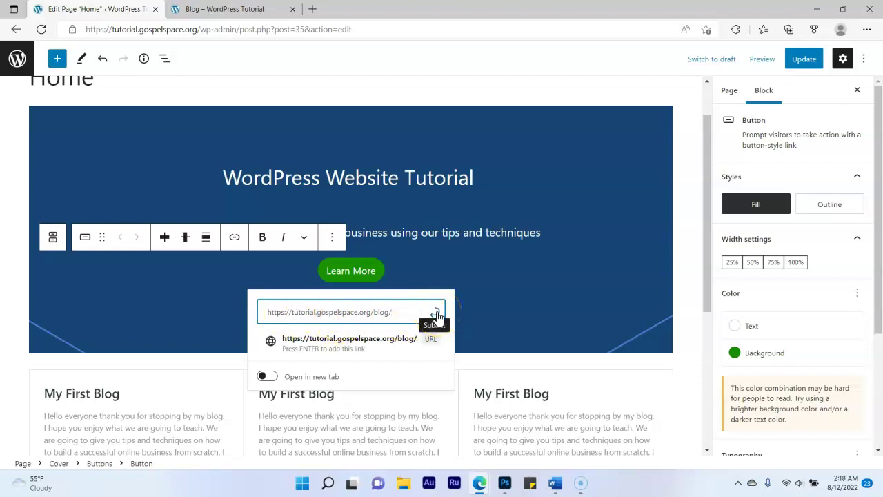
pyautogui.click(436, 314)
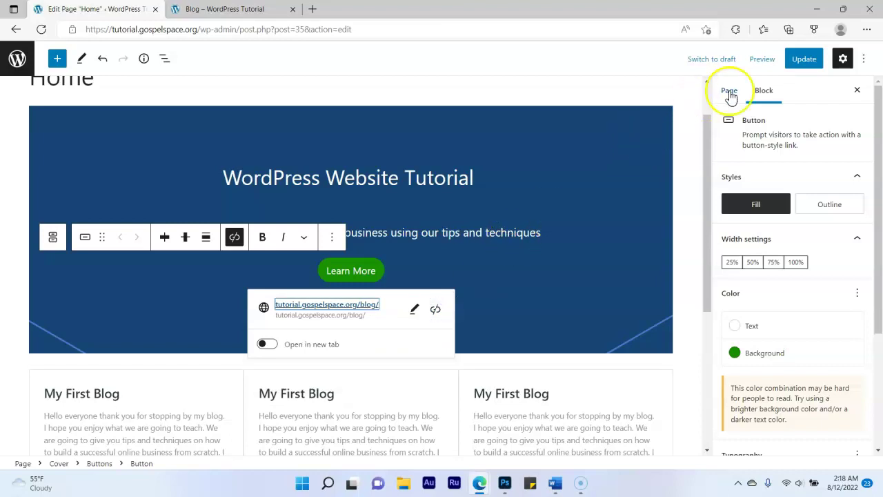
pyautogui.click(800, 62)
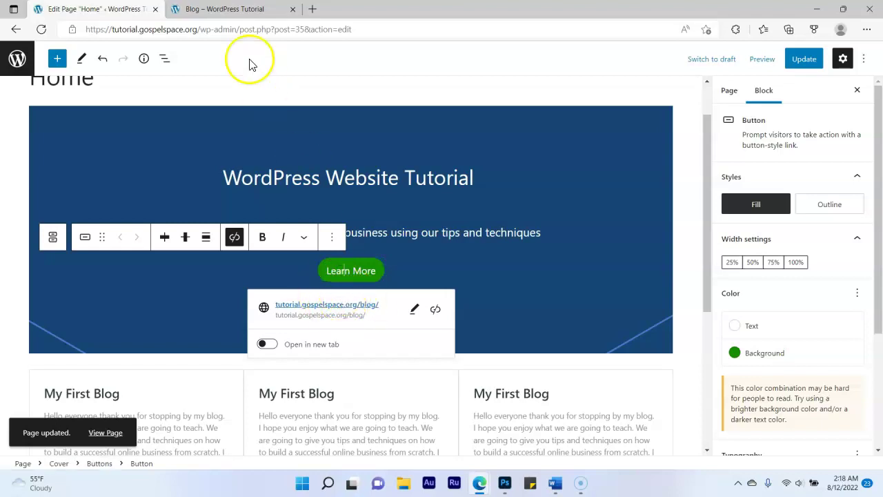
# On the live site, test that the home page's Learn More button opens the Blog page
pyautogui.click(250, 8)
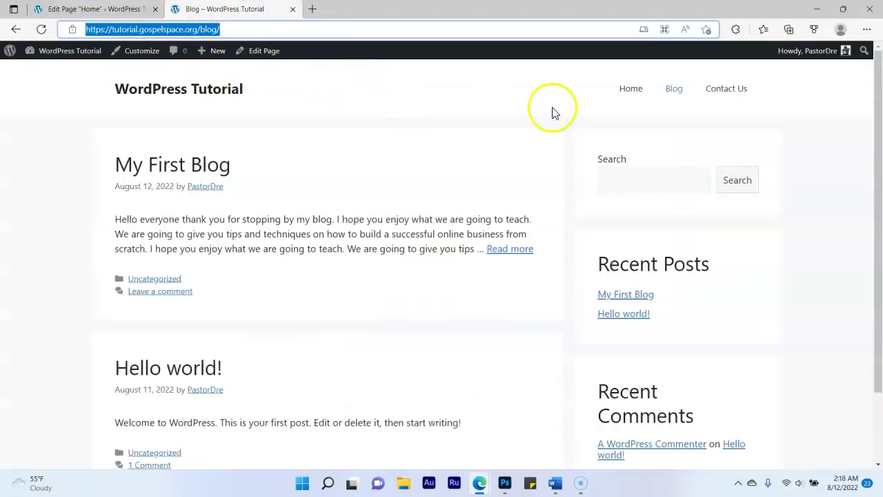
pyautogui.click(632, 89)
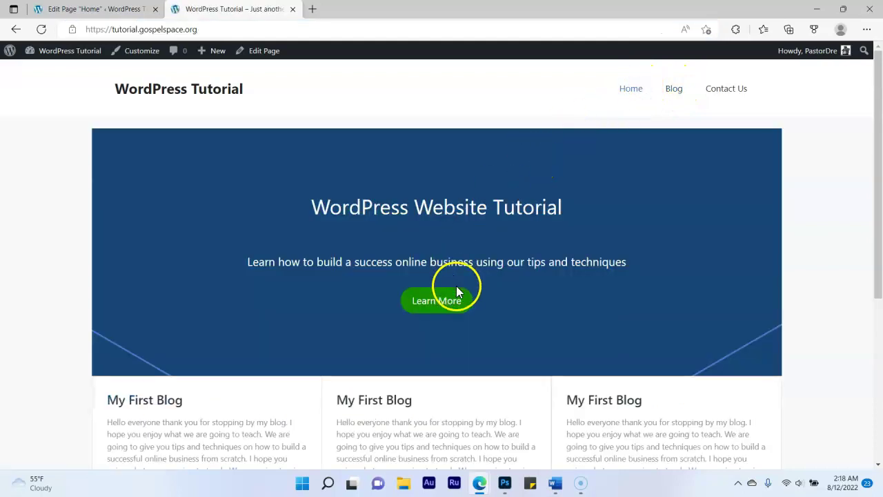
pyautogui.click(456, 286)
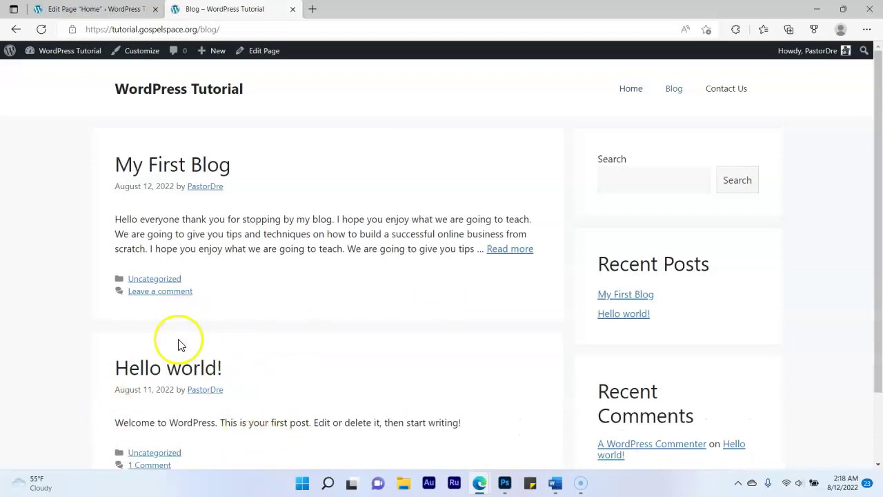
# Trash the Hello world! post from All Posts, then visit the live site
pyautogui.moveTo(40, 53)
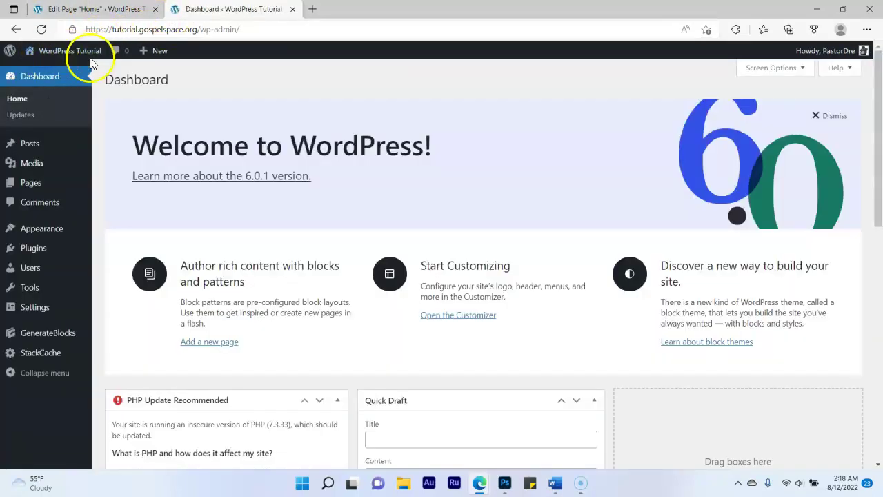
pyautogui.moveTo(81, 58)
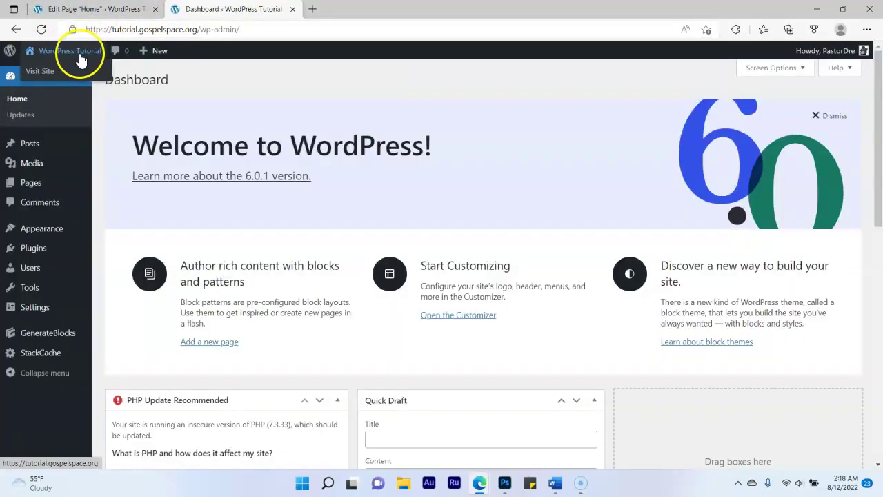
pyautogui.click(35, 144)
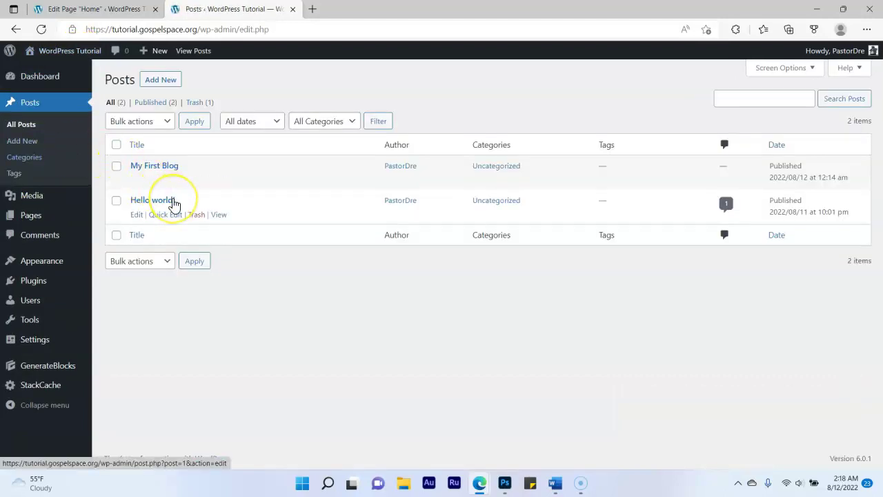
pyautogui.click(196, 215)
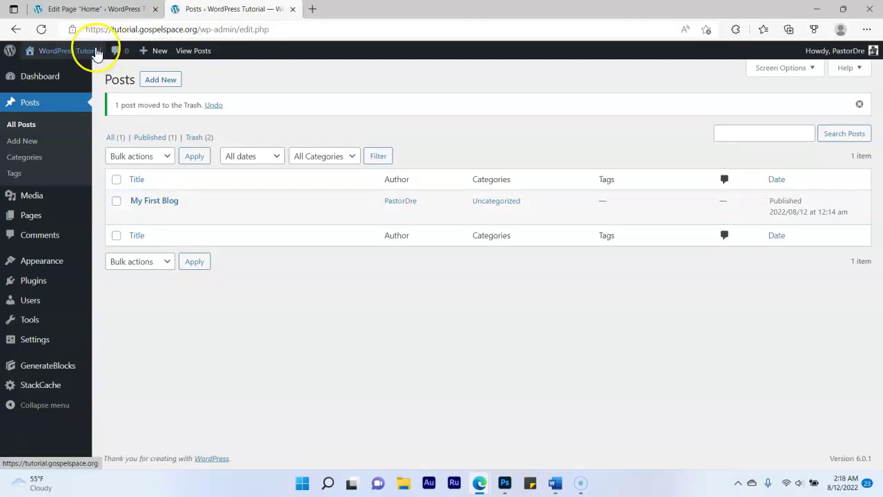
pyautogui.moveTo(97, 54)
pyautogui.click(45, 72)
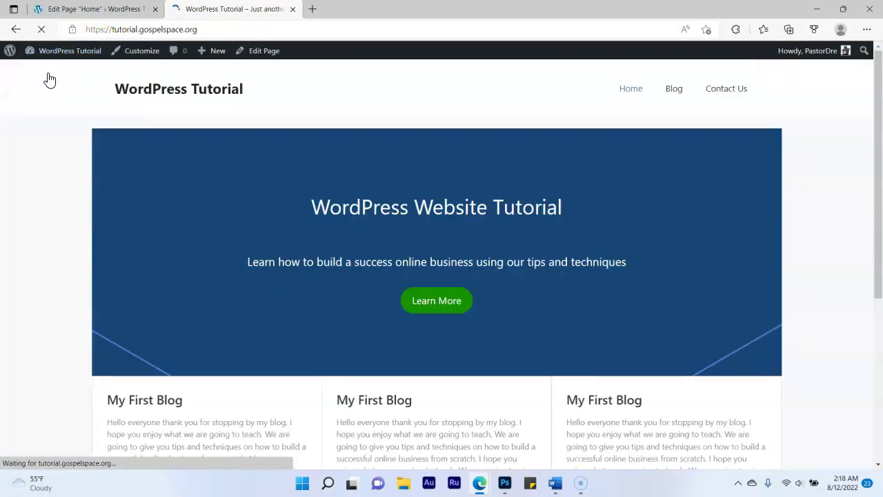
# Confirm the Blog page lists only My First Blog, then start a new post
pyautogui.click(674, 91)
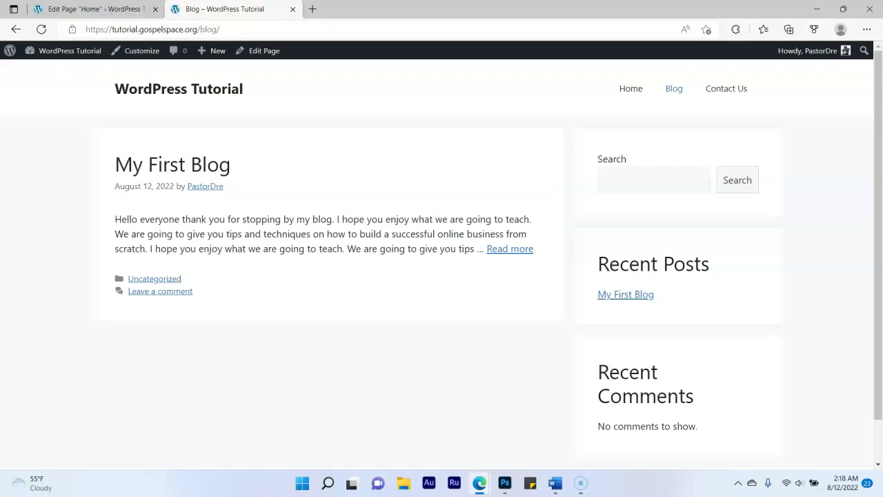
pyautogui.click(93, 9)
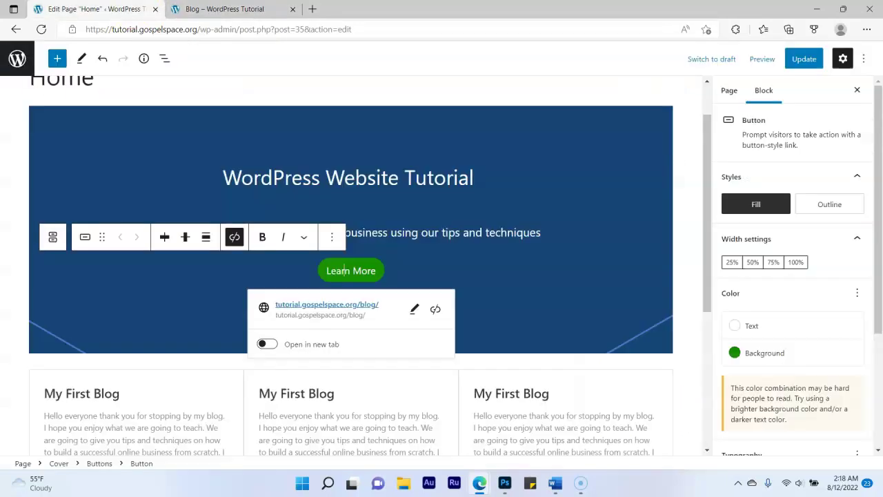
pyautogui.click(18, 61)
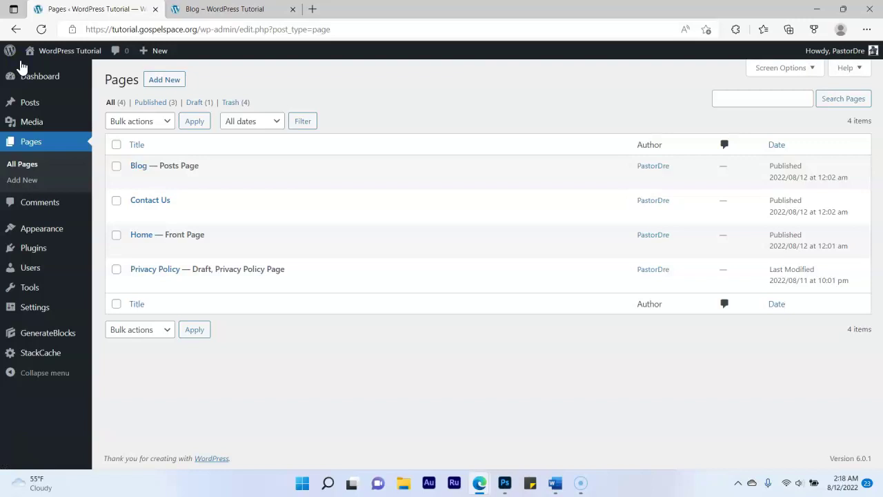
pyautogui.click(32, 104)
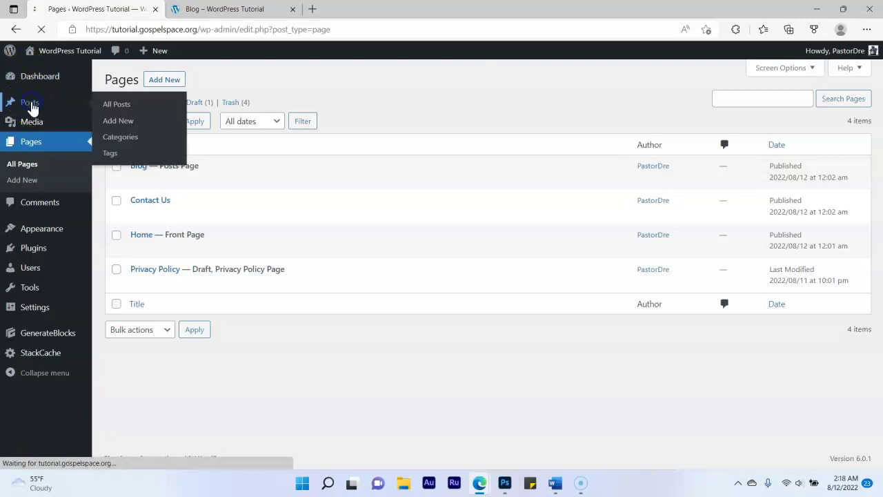
pyautogui.click(172, 80)
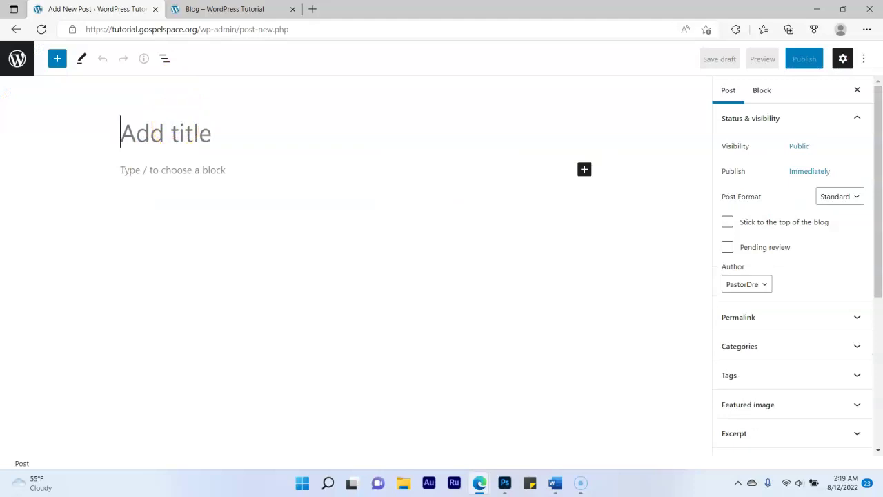
# Title the post My Second Blog and write its greeting sentence as the first paragraph
pyautogui.write('My Second Blog')
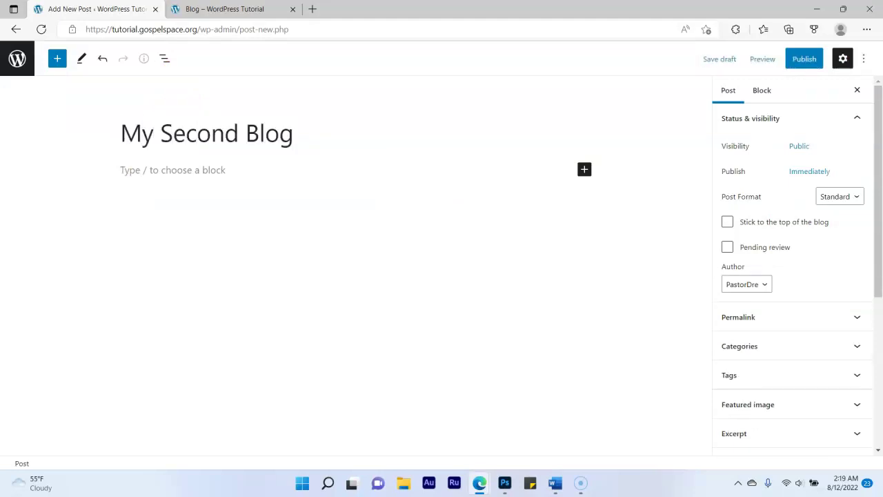
pyautogui.click(213, 170)
pyautogui.write('Hell')
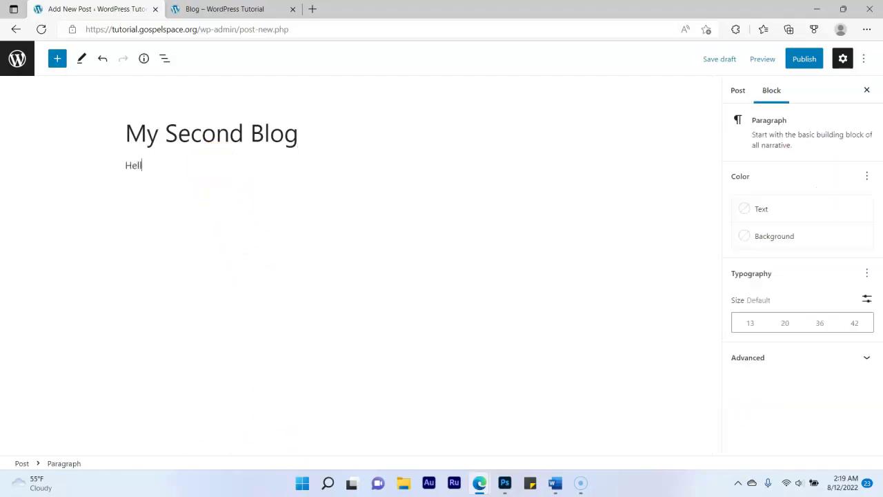
pyautogui.write('o everyone thanks')
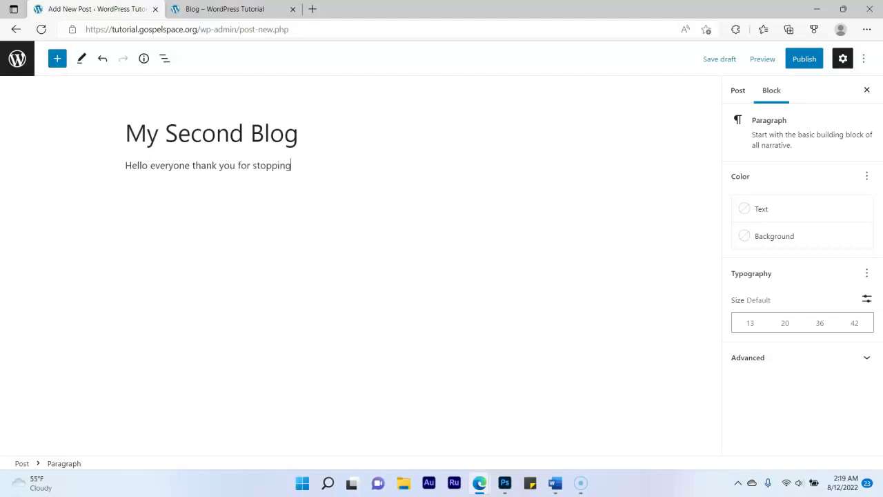
pyautogui.write('eading my second b')
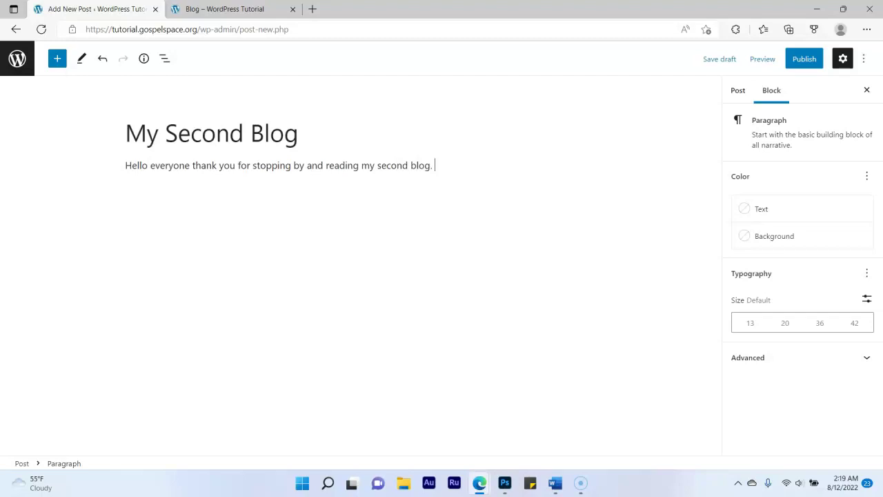
pyautogui.write('log.')
pyautogui.press('Return')
# Copy the greeting sentence and paste it into four new paragraphs below
pyautogui.click(128, 163)
pyautogui.moveTo(128, 164); pyautogui.dragTo(436, 164)
pyautogui.hotkey('ctrl', 'c')
pyautogui.click(219, 195)
pyautogui.hotkey('ctrl', 'v')
pyautogui.hotkey('ctrl', 'v')
pyautogui.hotkey('ctrl', 'v')
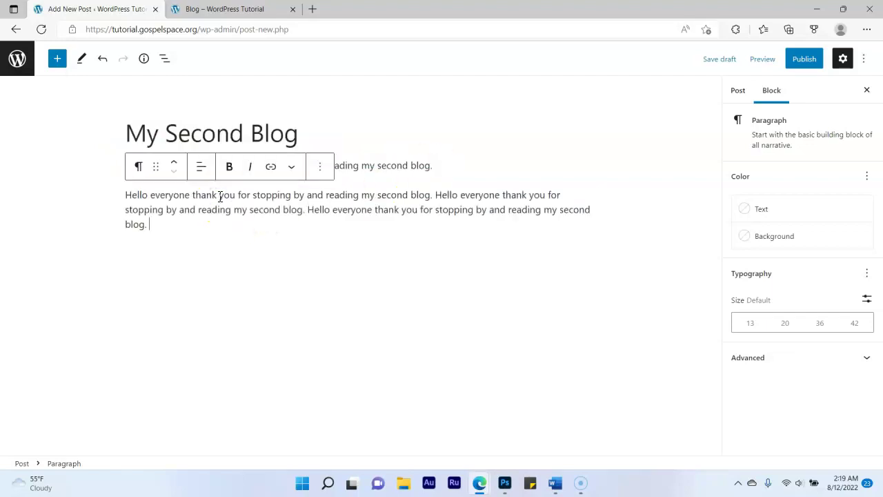
pyautogui.hotkey('ctrl', 'v')
pyautogui.press('Return')
pyautogui.hotkey('ctrl', 'v')
pyautogui.hotkey('ctrl', 'v')
pyautogui.hotkey('ctrl', 'v')
pyautogui.hotkey('ctrl', 'v')
pyautogui.hotkey('ctrl', 'v')
pyautogui.hotkey('ctrl', 'v')
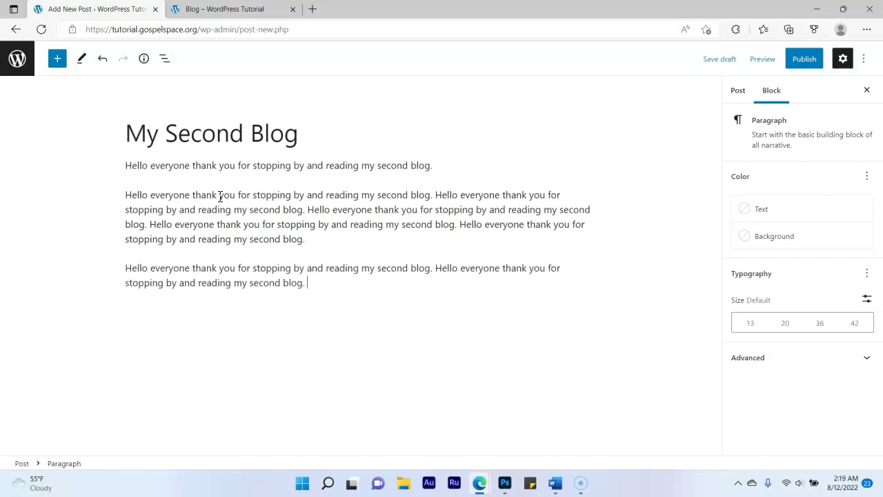
pyautogui.press('Return')
pyautogui.hotkey('ctrl', 'v')
pyautogui.hotkey('ctrl', 'v')
pyautogui.hotkey('ctrl', 'v')
pyautogui.hotkey('ctrl', 'v')
pyautogui.hotkey('ctrl', 'v')
pyautogui.hotkey('ctrl', 'v')
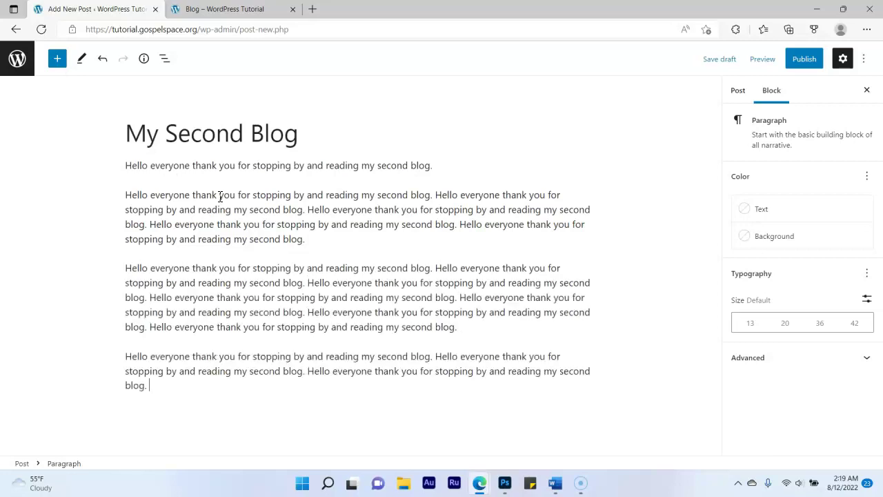
pyautogui.press('Return')
pyautogui.hotkey('ctrl', 'v')
pyautogui.hotkey('ctrl', 'v')
pyautogui.hotkey('ctrl', 'v')
pyautogui.hotkey('ctrl', 'v')
pyautogui.hotkey('ctrl', 'v')
pyautogui.hotkey('ctrl', 'v')
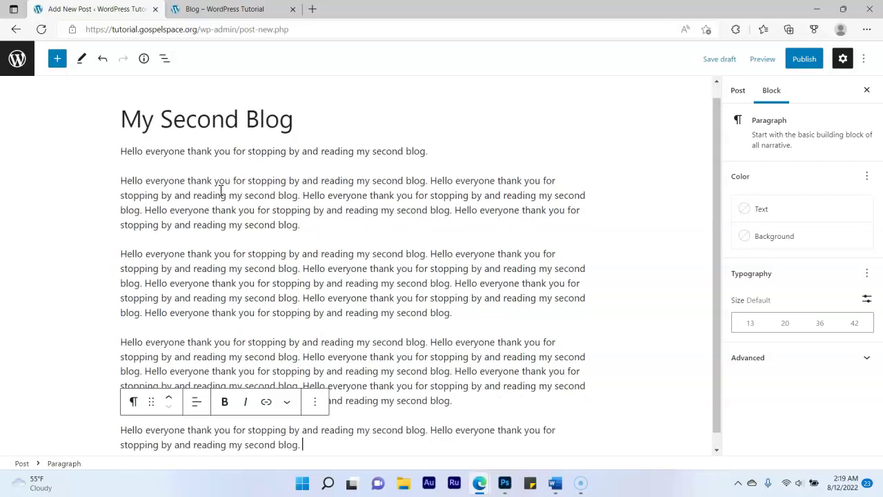
# Publish My Second Blog and reload the live Blog listing to see it
pyautogui.click(805, 60)
pyautogui.click(769, 58)
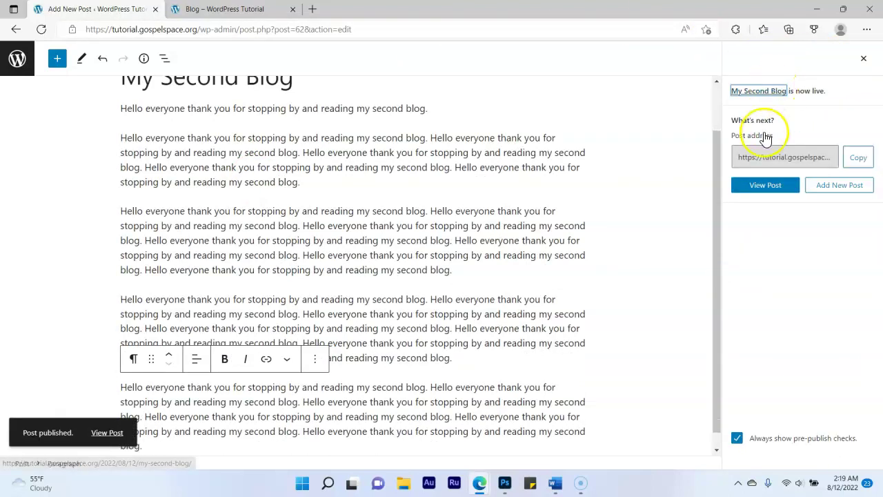
pyautogui.click(245, 8)
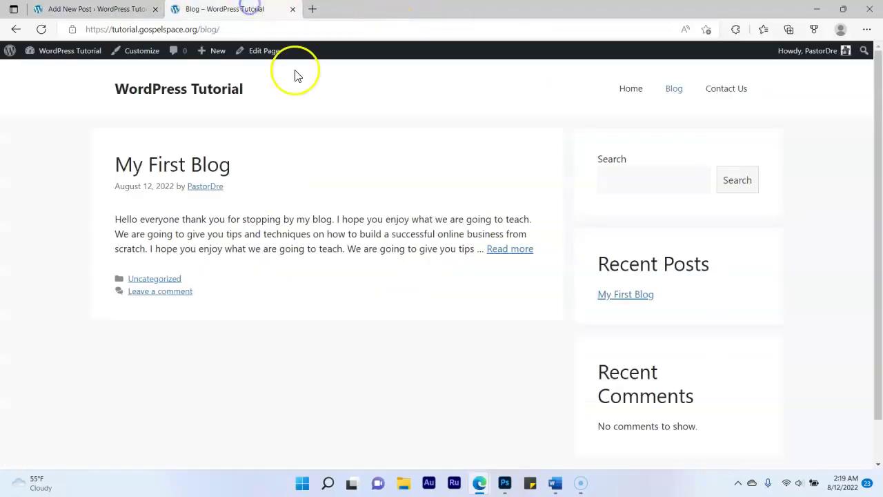
pyautogui.click(678, 92)
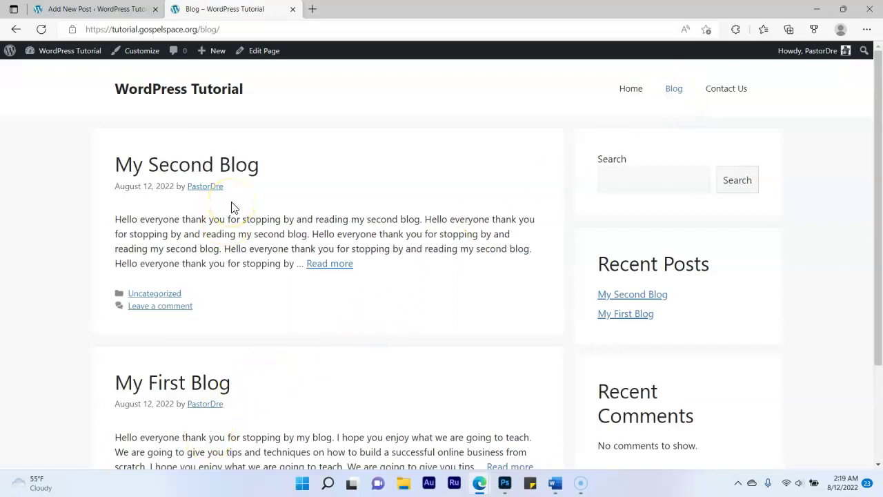
# Open My Second Blog on the live site and copy its web address
pyautogui.click(235, 172)
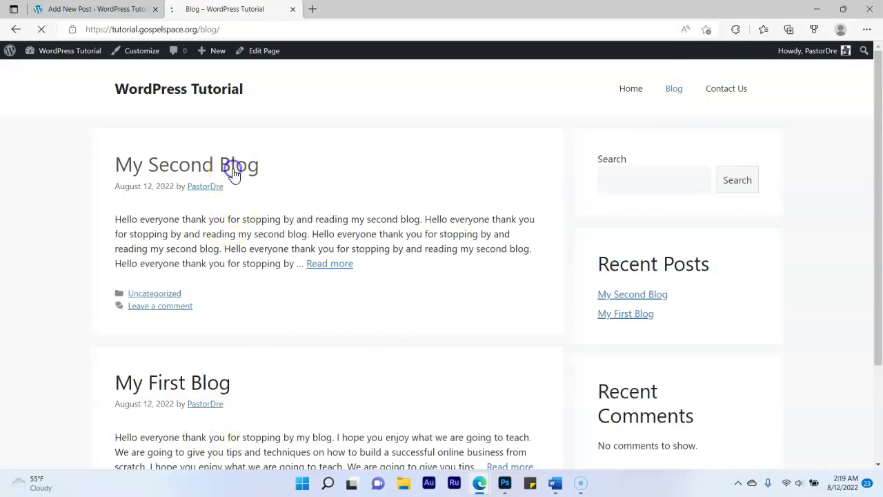
pyautogui.click(248, 29)
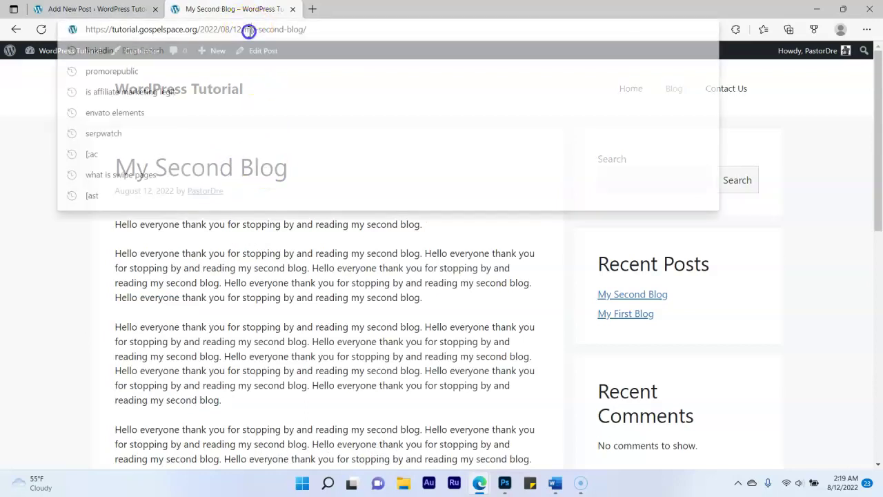
pyautogui.rightClick(248, 31)
pyautogui.click(280, 160)
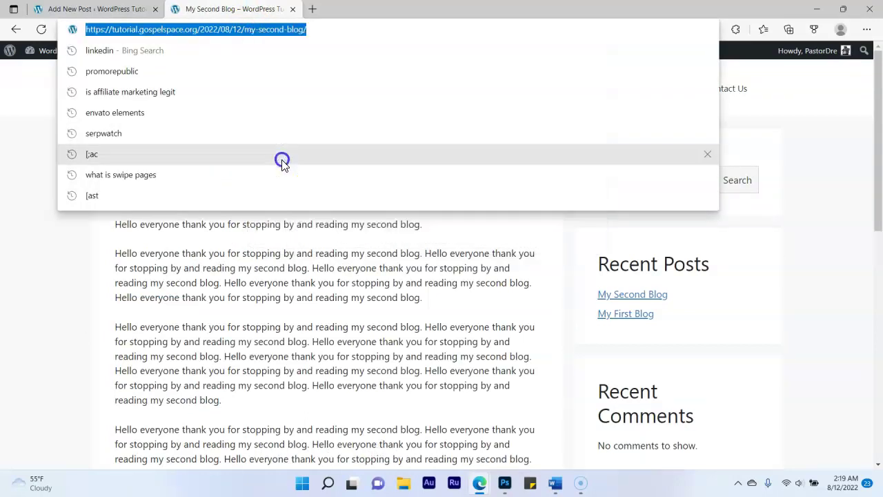
pyautogui.click(97, 9)
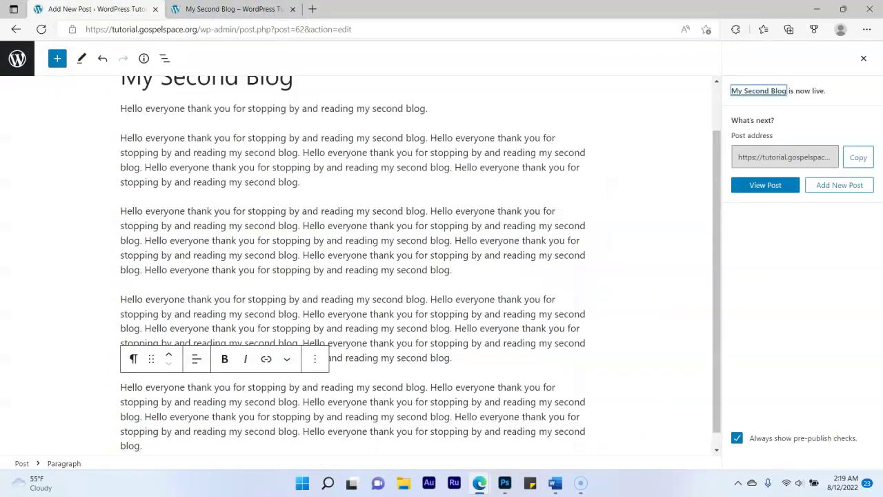
# Reopen the Home page in the editor and bring up the middle embed's URL field
pyautogui.click(17, 57)
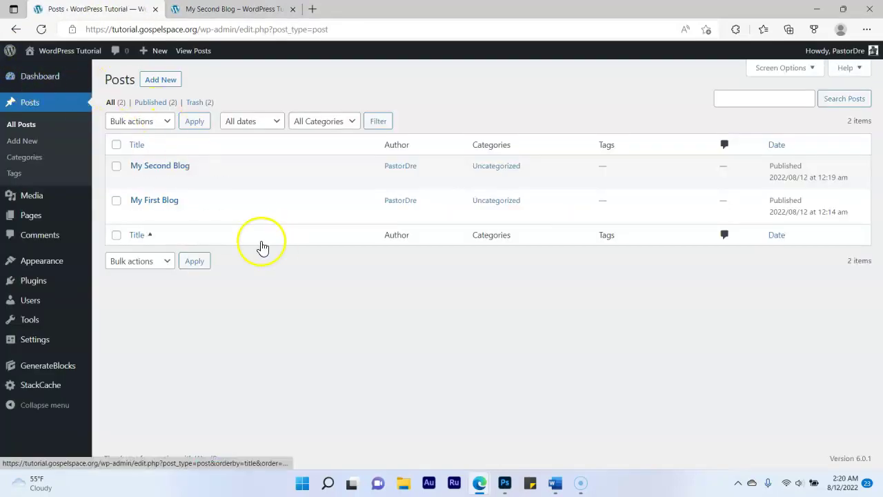
pyautogui.moveTo(74, 211)
pyautogui.click(38, 223)
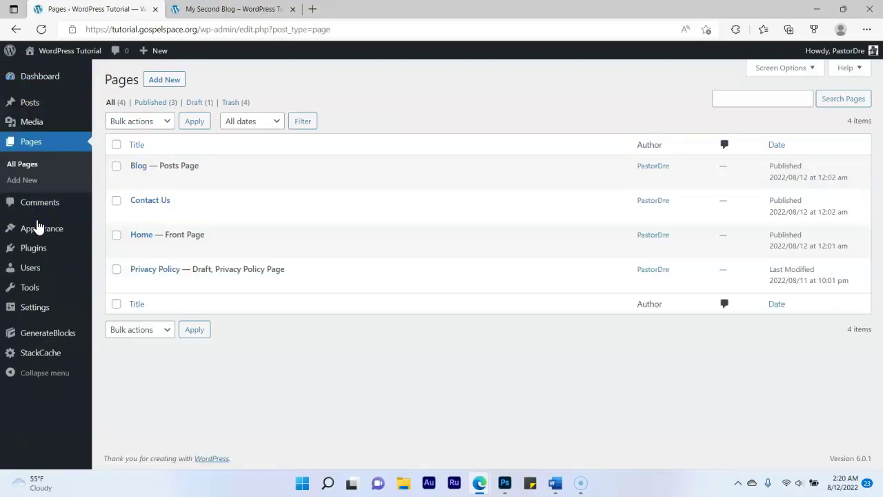
pyautogui.click(139, 250)
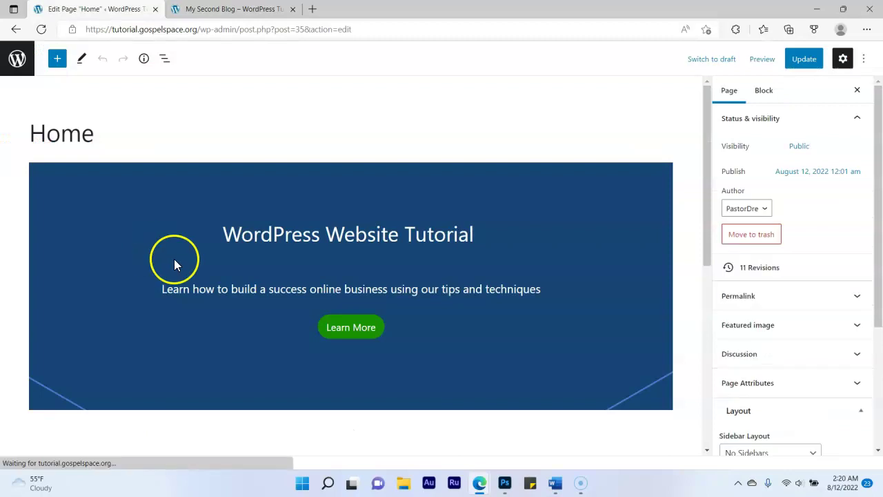
pyautogui.scroll(-3, 308, 270)
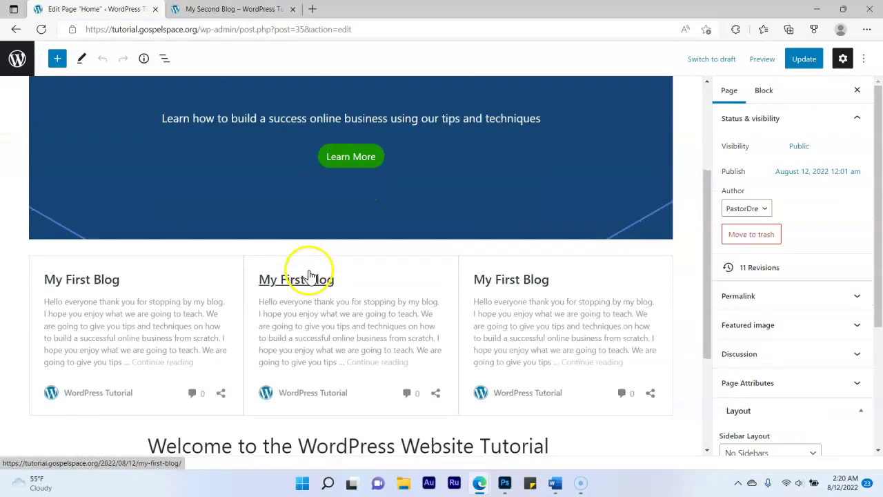
pyautogui.click(378, 287)
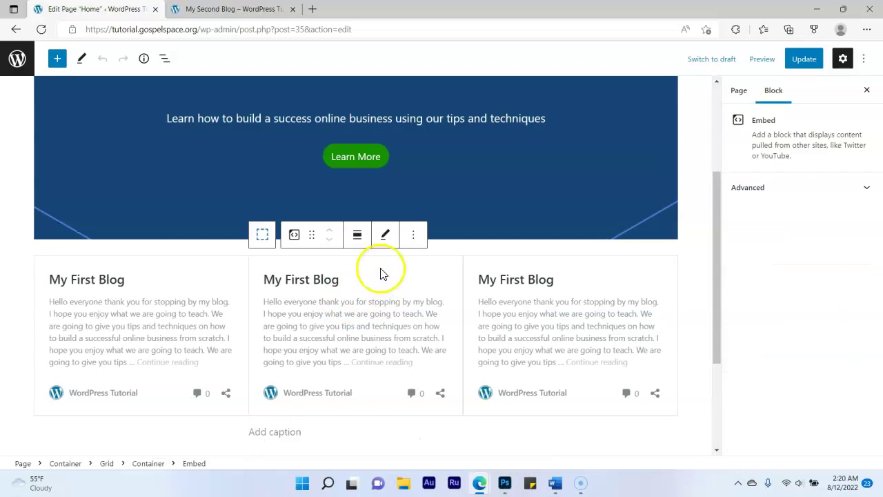
pyautogui.click(396, 237)
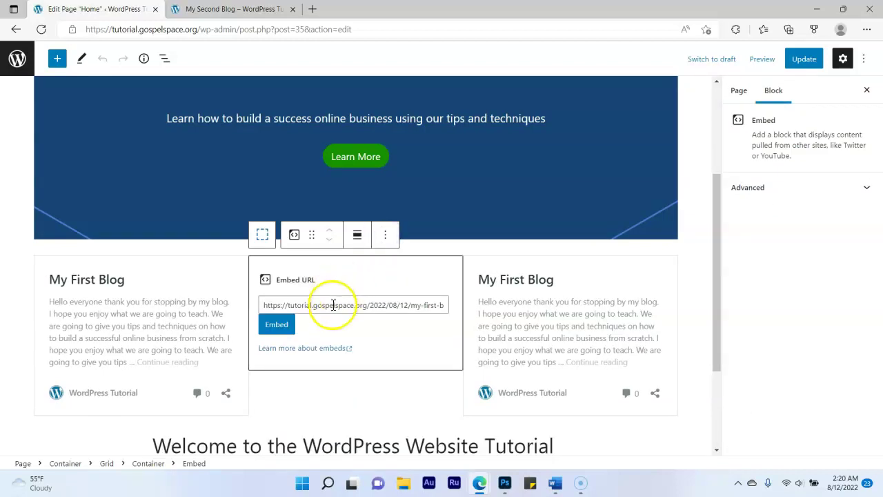
# Replace the middle embed's URL with the My Second Blog address, embed it, and update
pyautogui.tripleClick(333, 305)
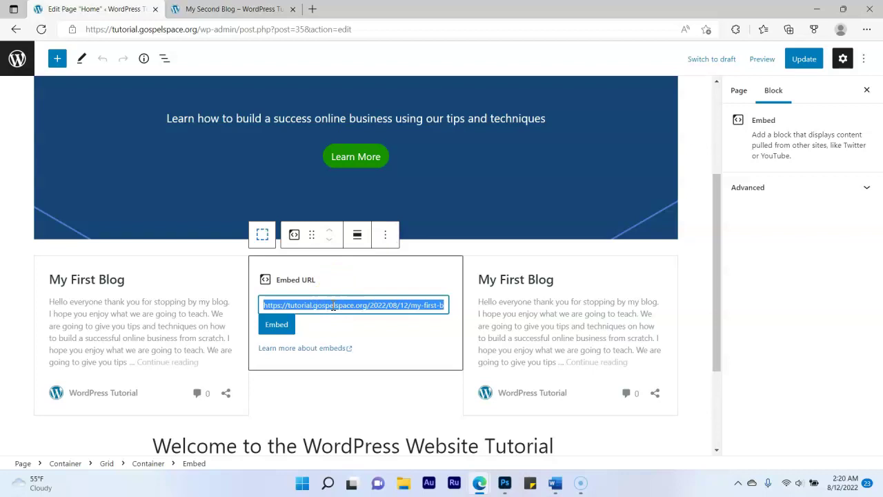
pyautogui.hotkey('ctrl', 'v')
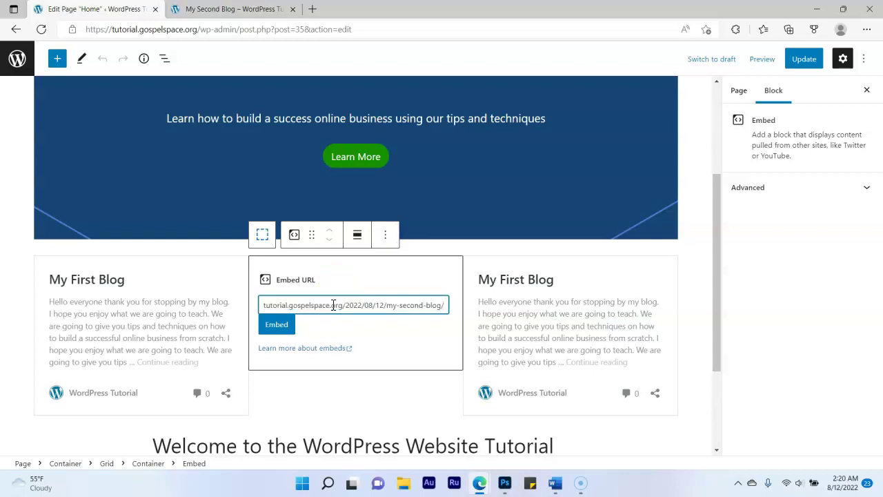
pyautogui.click(283, 327)
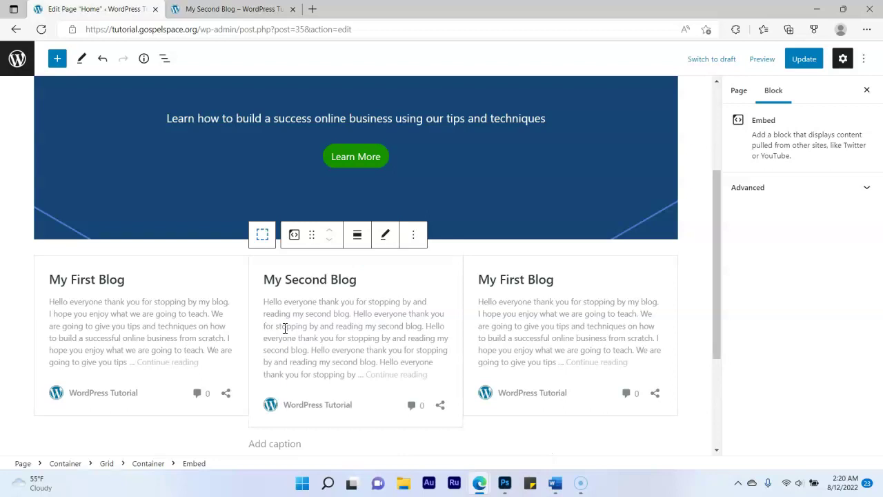
pyautogui.click(804, 60)
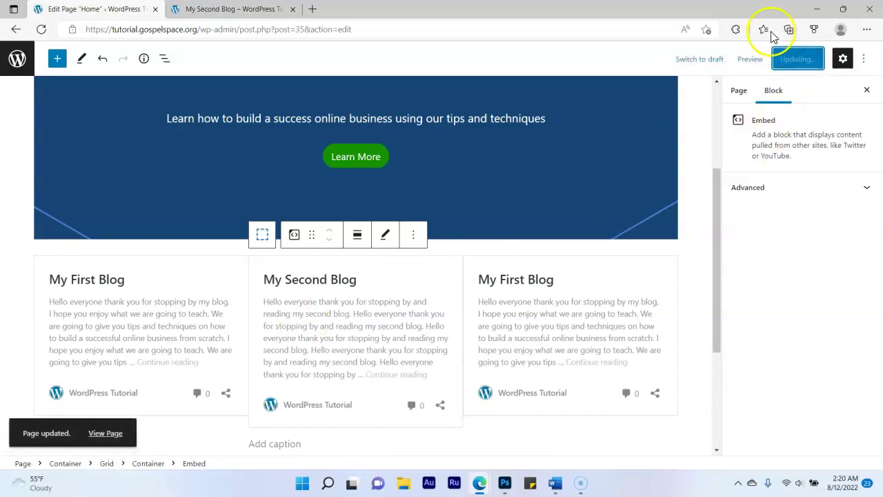
# Reload the live site, confirm My Second Blog appears mid-card on Home, then return to the admin Pages list
pyautogui.click(227, 9)
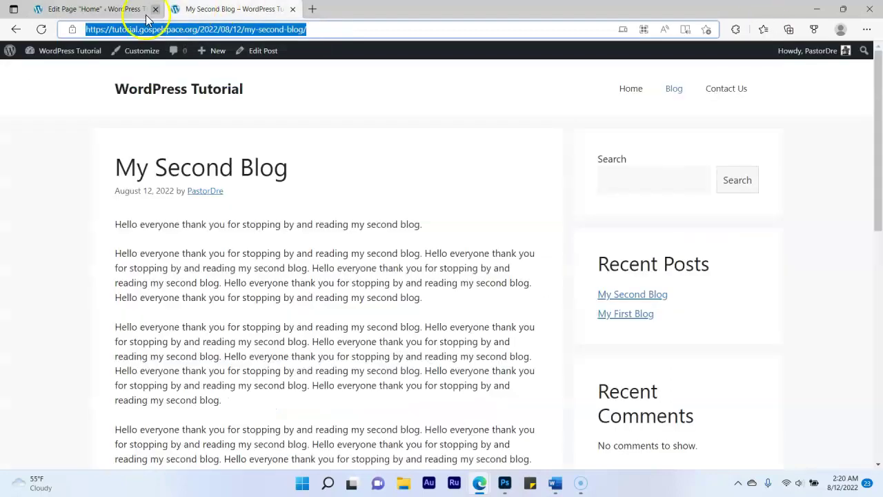
pyautogui.click(42, 29)
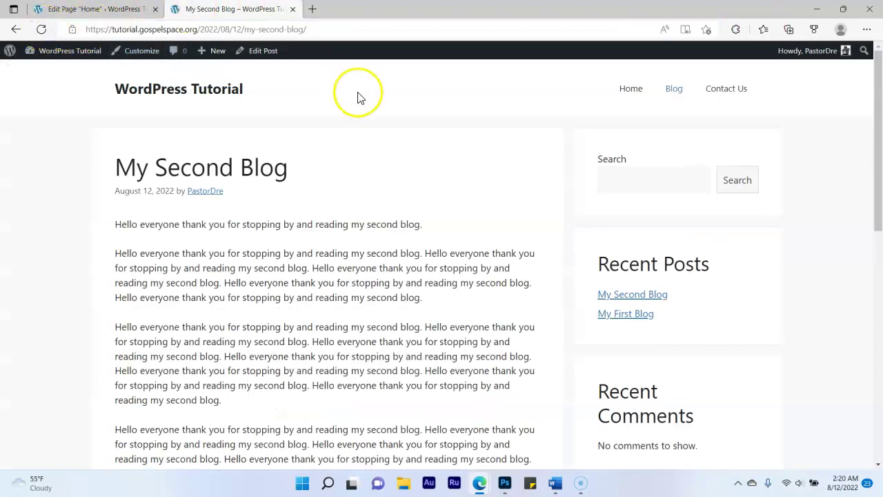
pyautogui.click(674, 89)
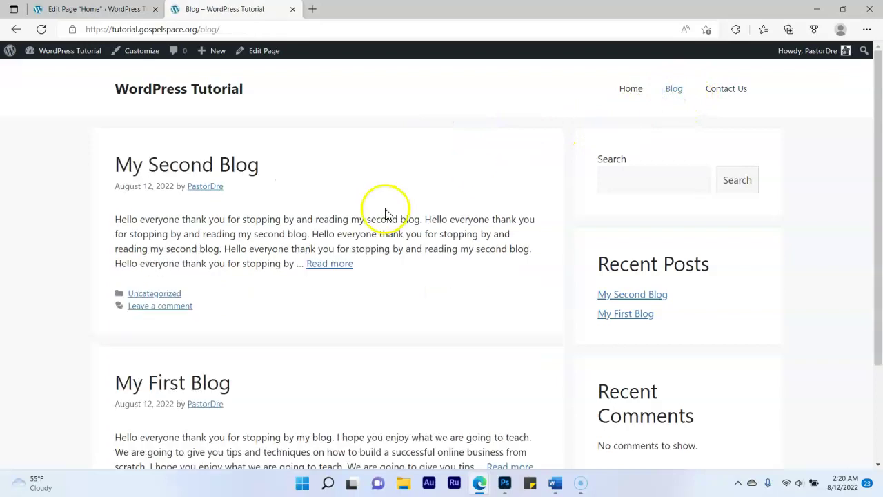
pyautogui.scroll(-2, 200, 248)
pyautogui.scroll(2, 193, 253)
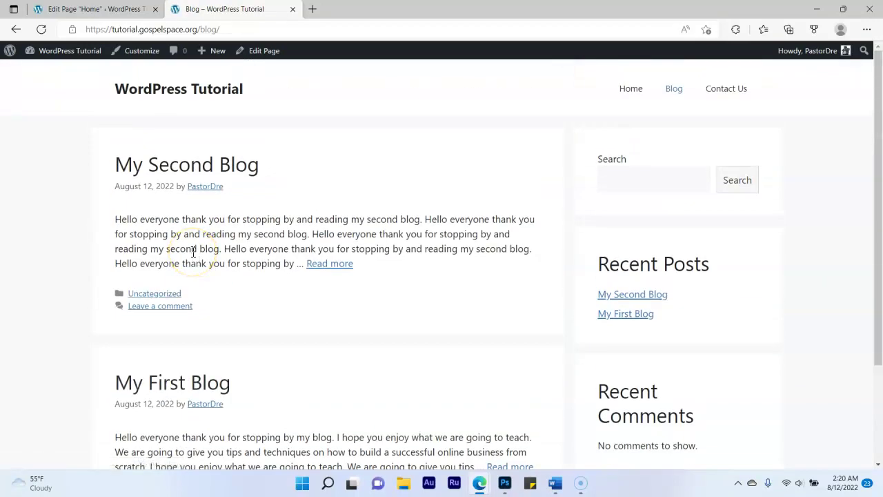
pyautogui.click(633, 95)
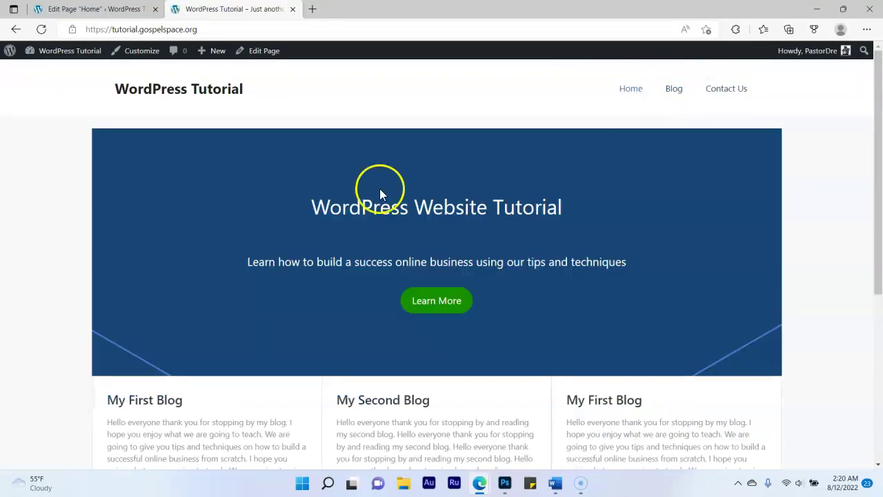
pyautogui.click(96, 9)
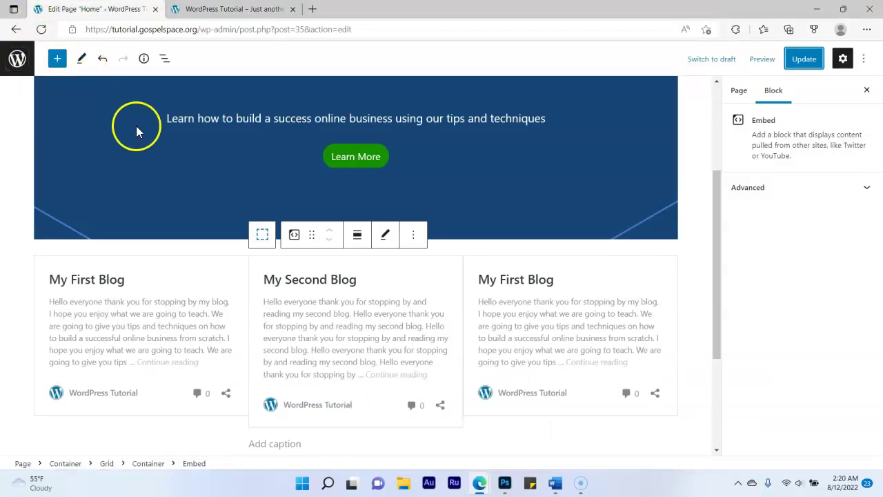
pyautogui.click(17, 58)
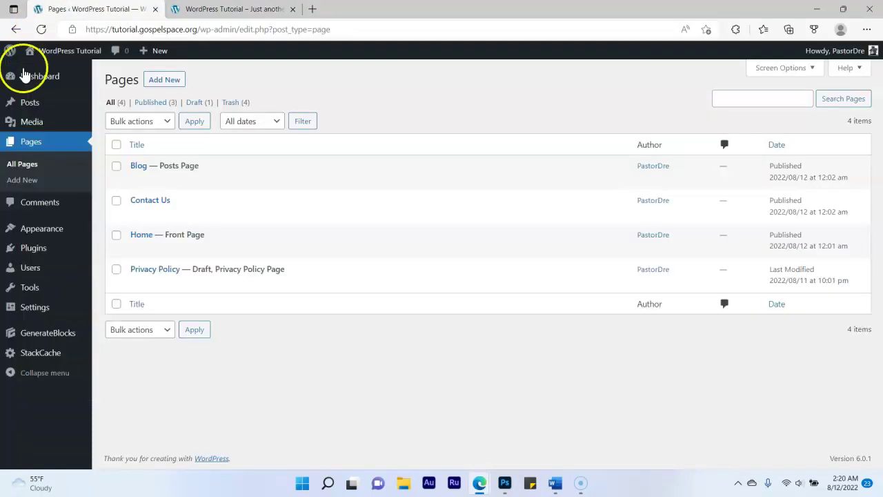
# Open the Contact Us page and type the greeting 'Hello we look forward to hearing from you:'
pyautogui.click(30, 142)
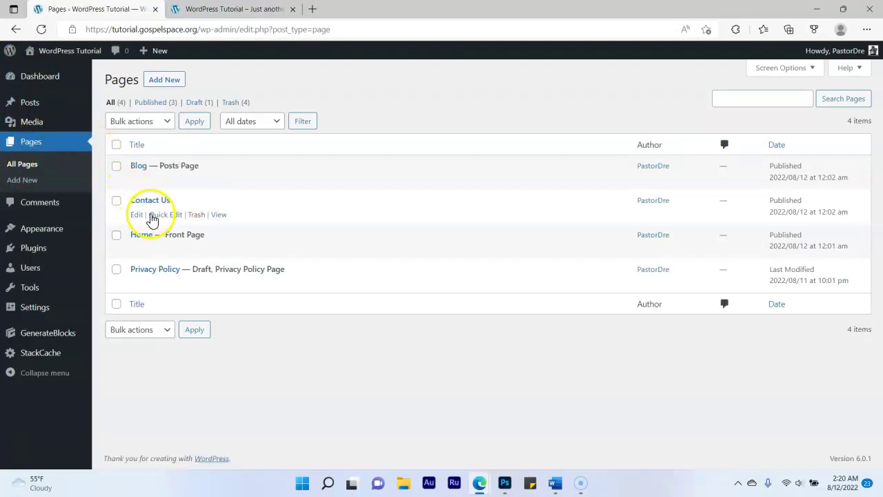
pyautogui.click(136, 215)
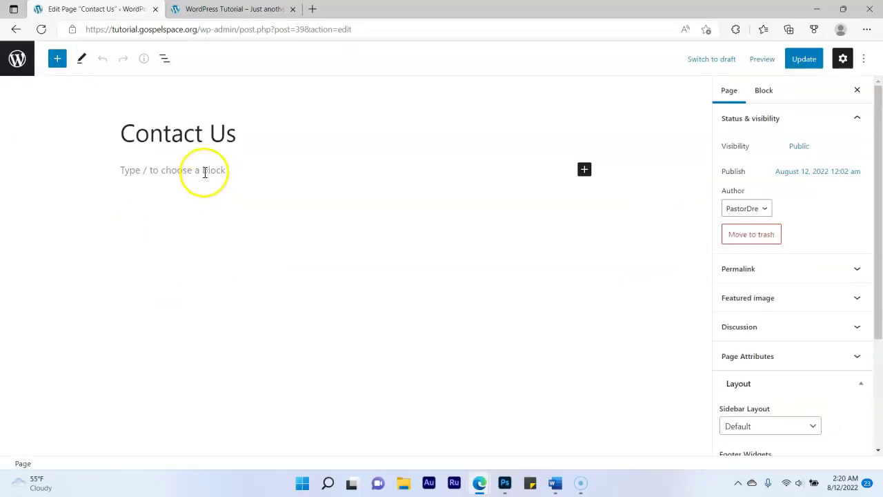
pyautogui.click(204, 172)
pyautogui.write('Hello we look forwa')
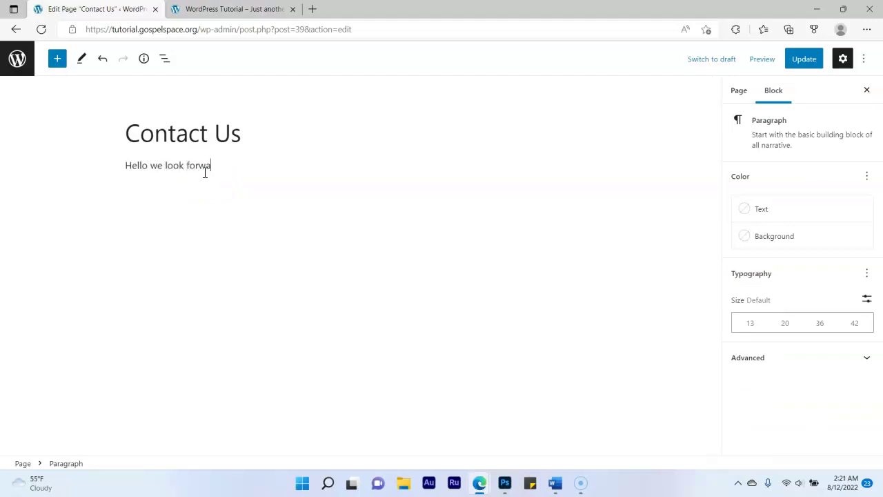
pyautogui.write('rd to ea')
pyautogui.press('BackSpace')
pyautogui.press('BackSpace')
pyautogui.write('hearing from you:')
# Add a phone line and an email line with the contact address, then update the page
pyautogui.press('Return')
pyautogui.write('Pho')
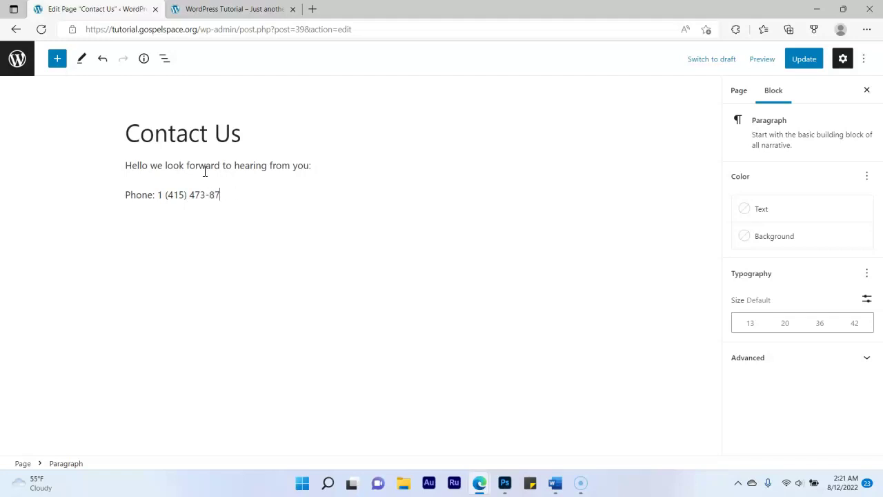
pyautogui.press('Return')
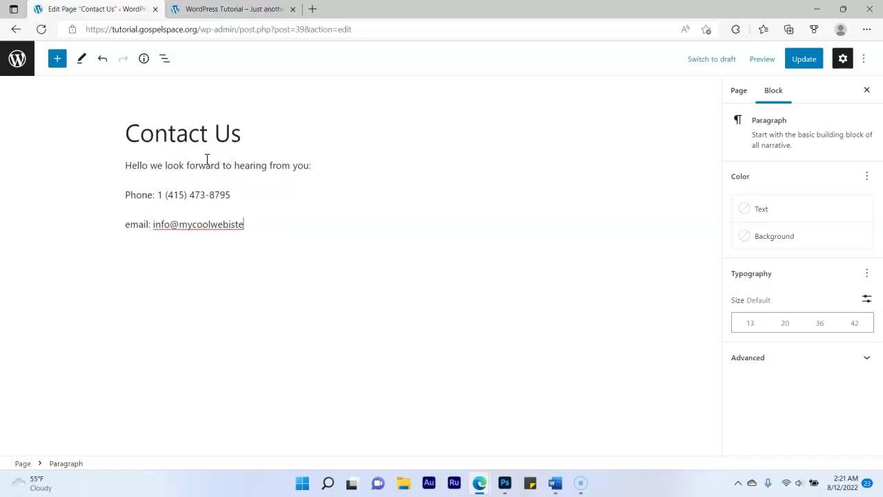
pyautogui.press('Return')
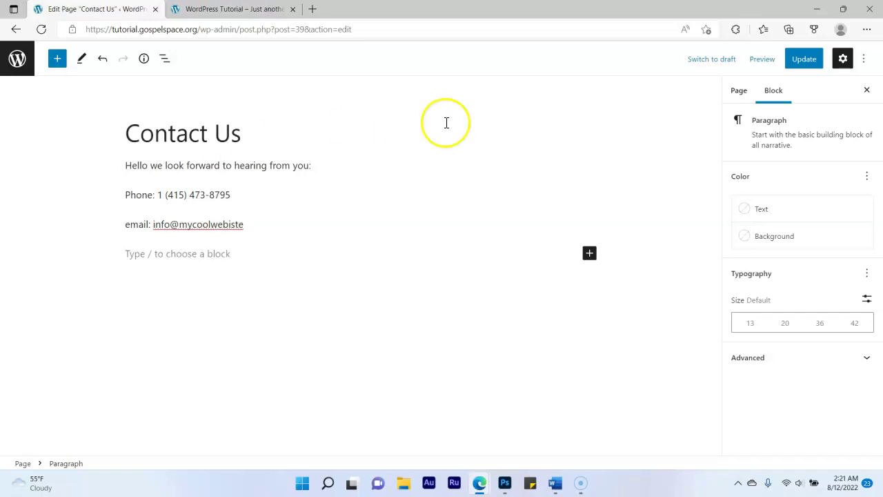
pyautogui.click(803, 61)
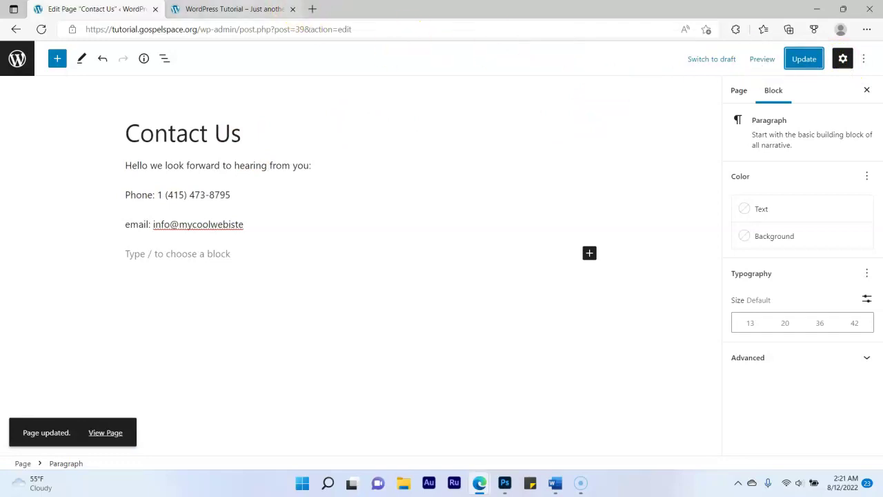
pyautogui.click(232, 9)
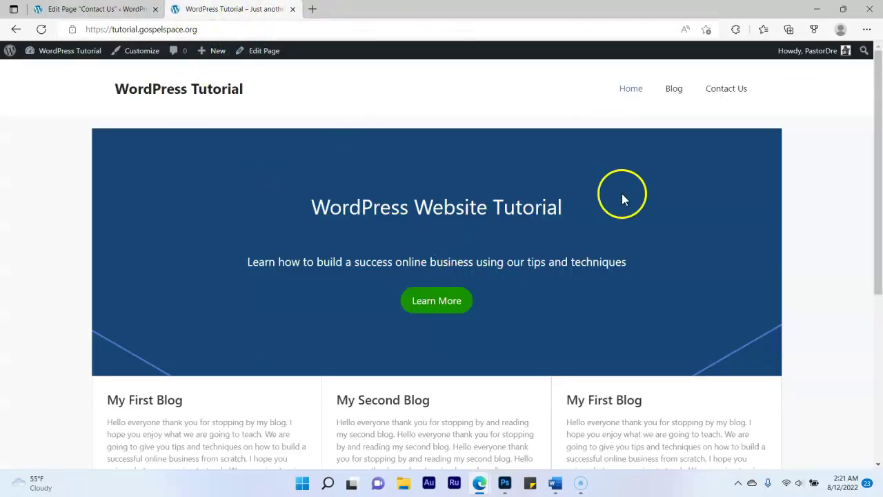
# Add a 'Website: LegitAffilaiteMarketing.com' line below the email line on Contact Us
pyautogui.click(712, 93)
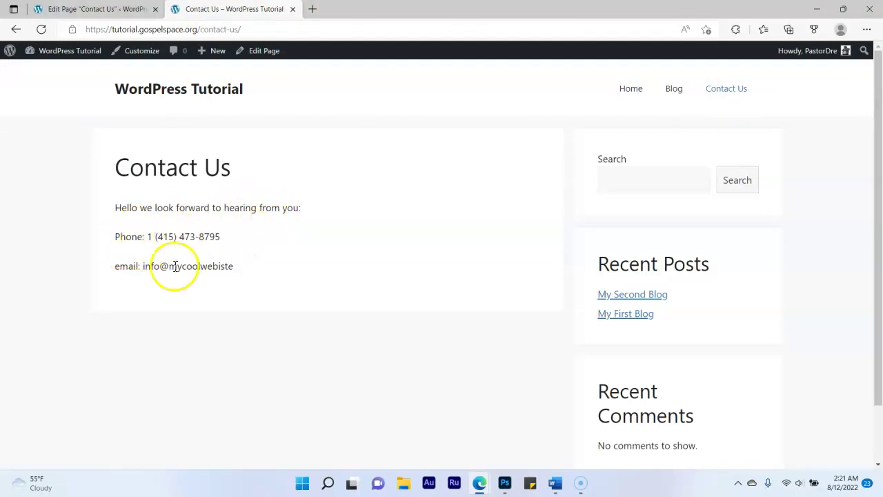
pyautogui.click(89, 9)
pyautogui.click(221, 254)
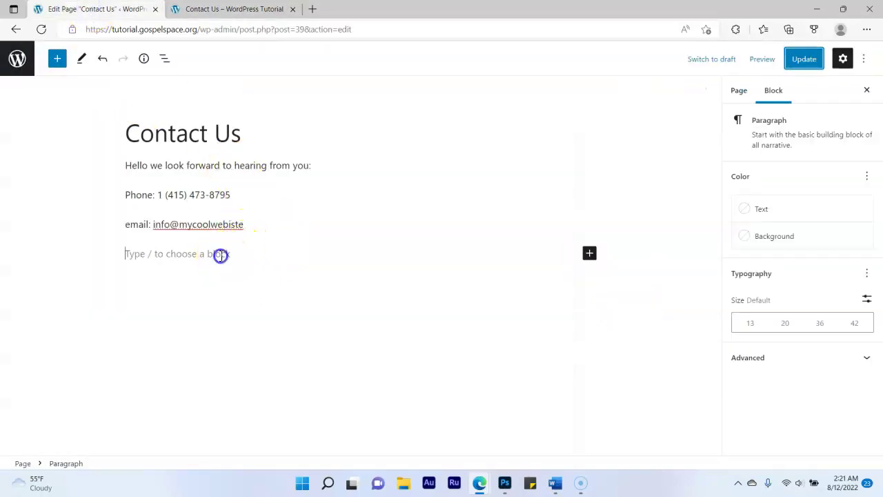
pyautogui.write('Website')
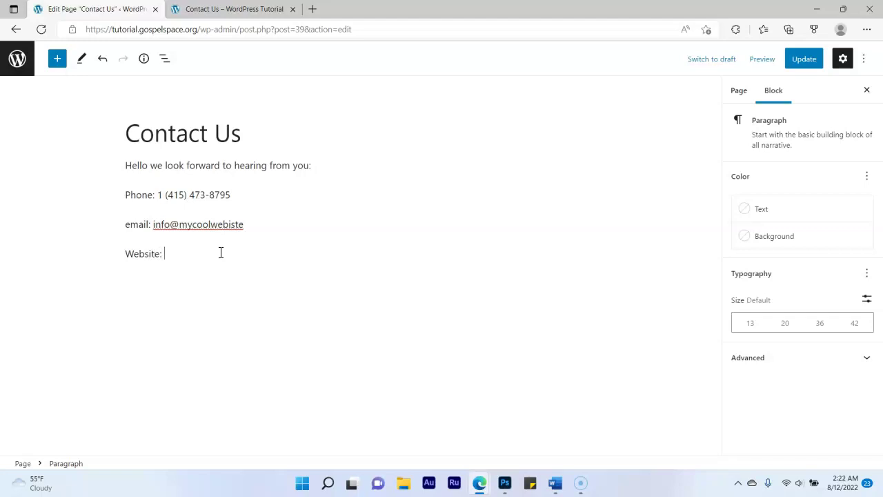
pyautogui.write(': My Cool WEb')
pyautogui.hotkey('ctrl', 'BackSpace')
pyautogui.hotkey('ctrl', 'BackSpace')
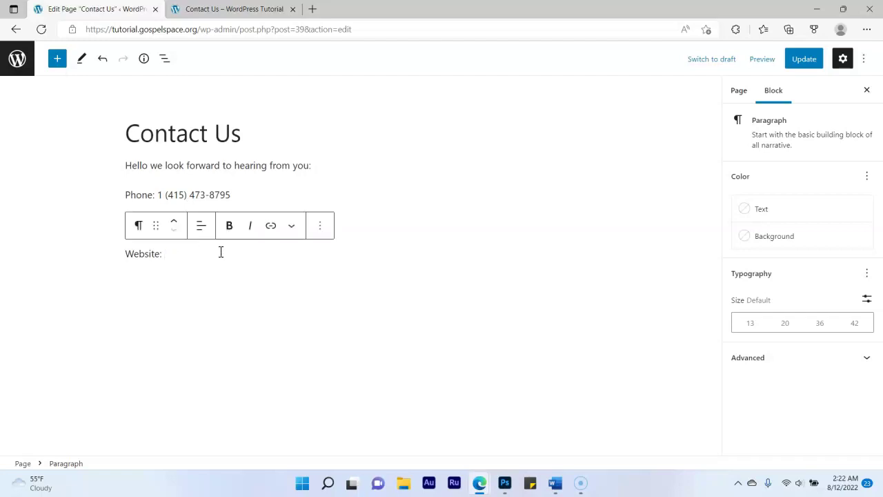
pyautogui.write('Legit')
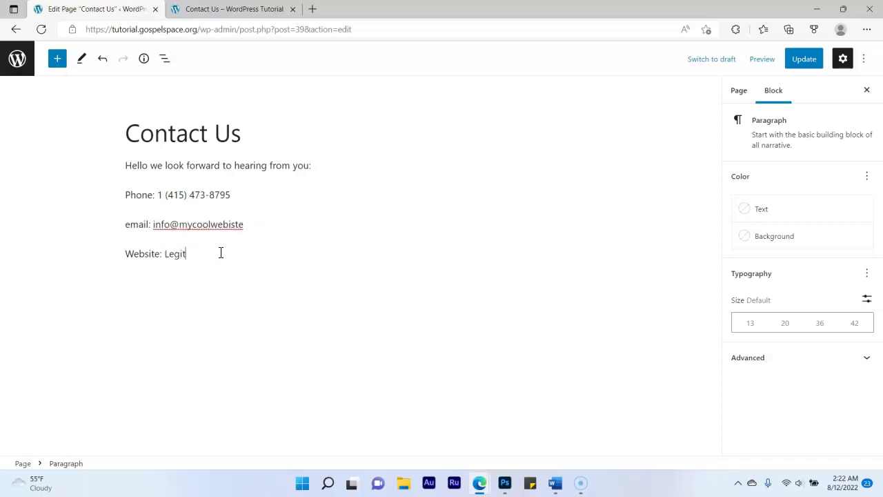
pyautogui.write('AffilaiteMarketing.com')
pyautogui.press('Return')
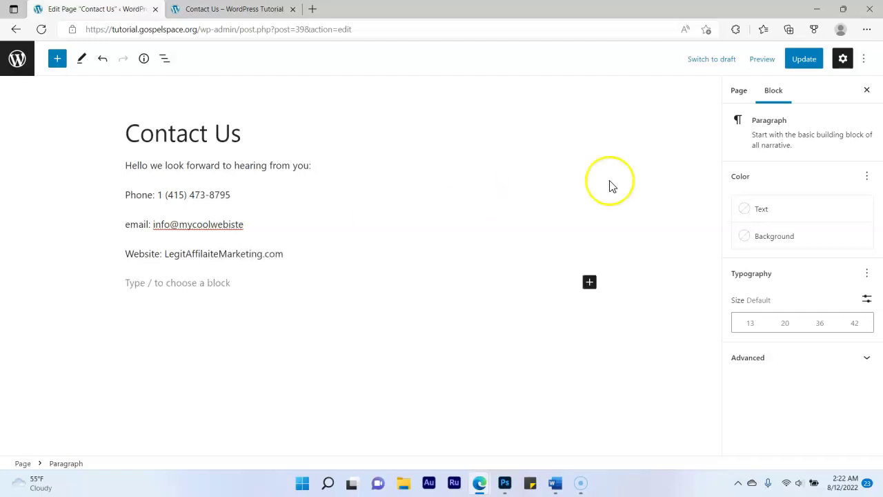
# Update the Contact Us page and reload the live page to verify the Website line
pyautogui.click(805, 59)
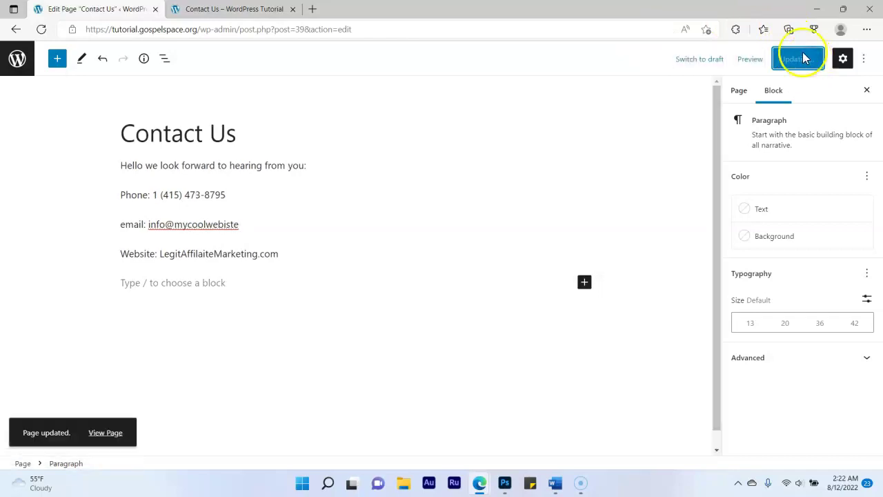
pyautogui.click(255, 9)
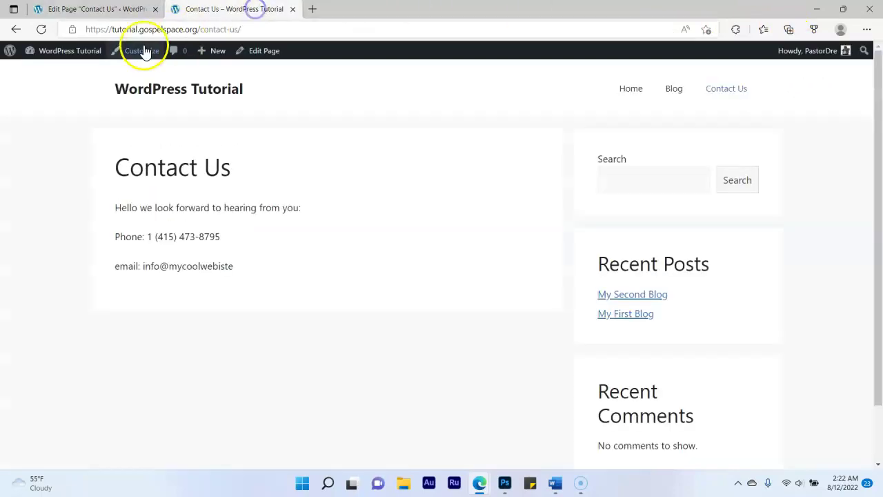
pyautogui.click(42, 29)
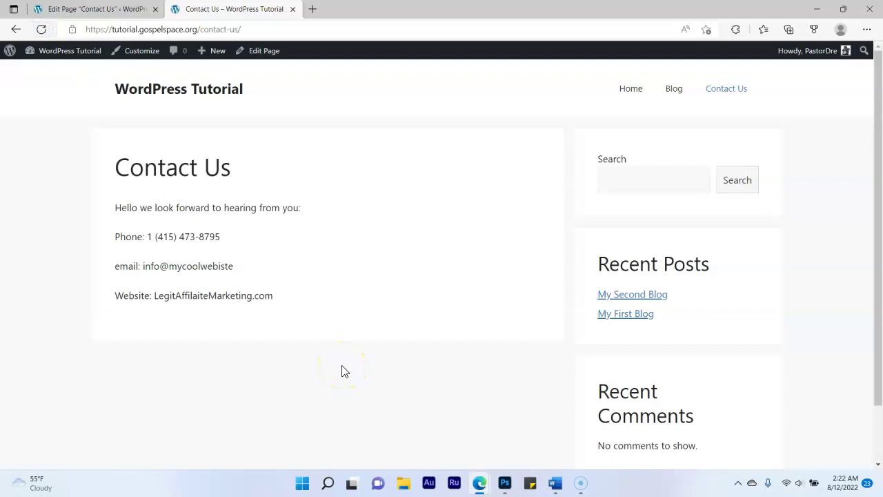
pyautogui.click(103, 9)
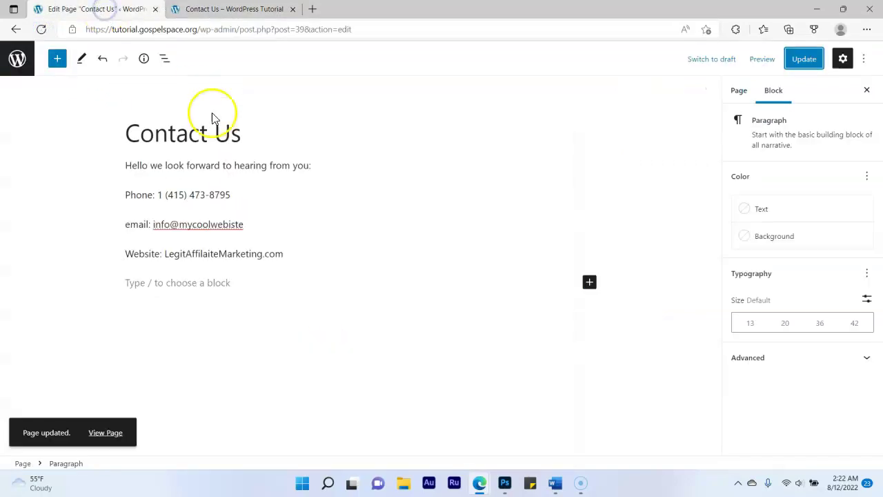
# Apply the 20 (Medium) font size to all four contact paragraphs and update the page
pyautogui.click(242, 285)
pyautogui.moveTo(293, 268); pyautogui.dragTo(125, 147)
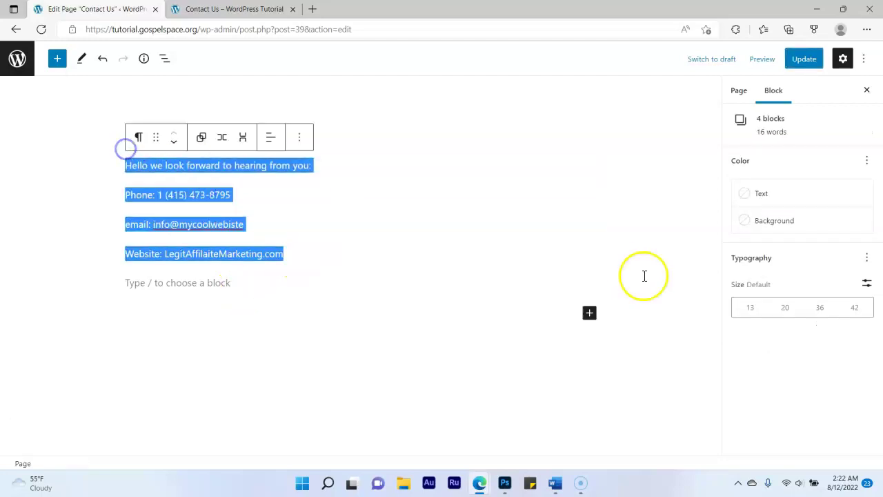
pyautogui.click(786, 312)
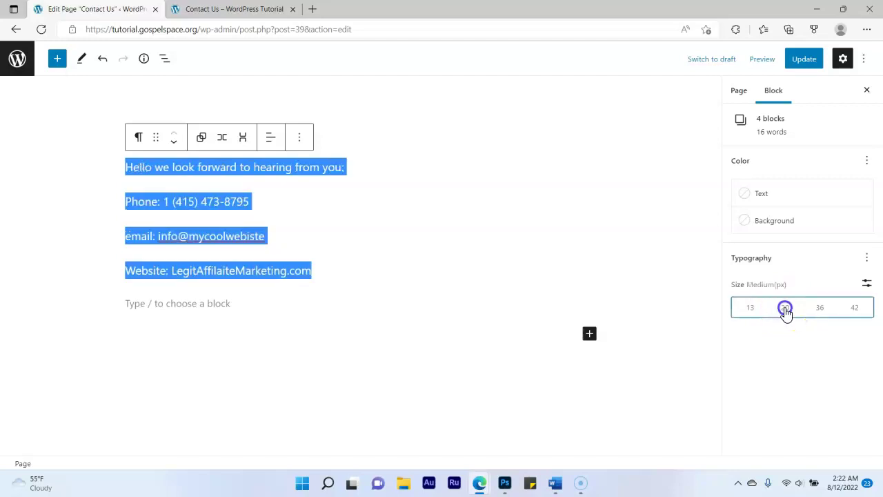
pyautogui.click(804, 63)
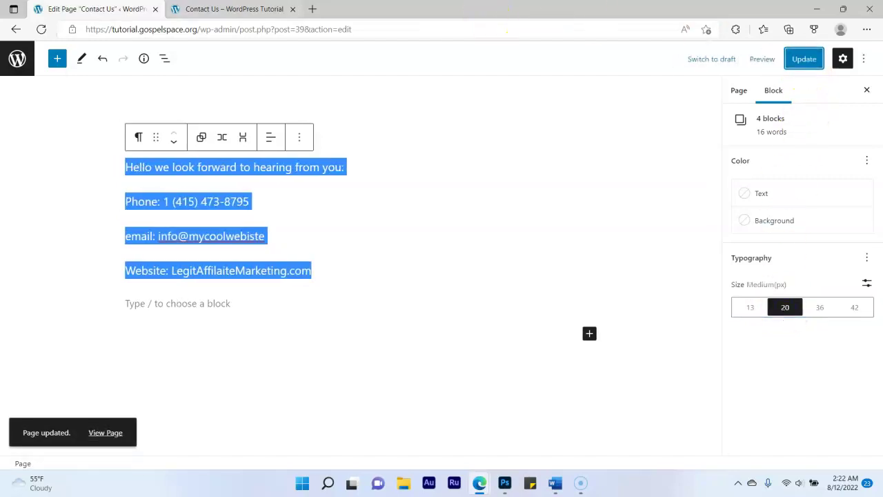
pyautogui.click(200, 9)
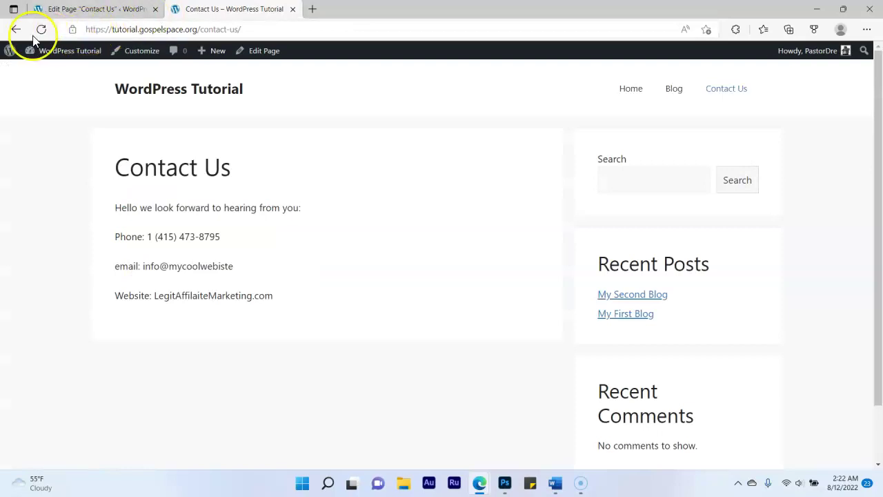
# Reload the live site and browse Home, Blog and Contact Us to check the larger contact text
pyautogui.click(40, 30)
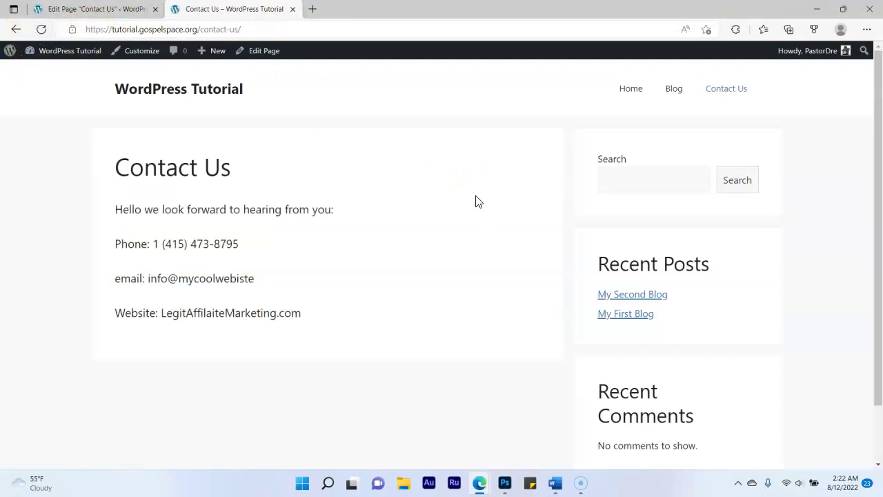
pyautogui.click(634, 90)
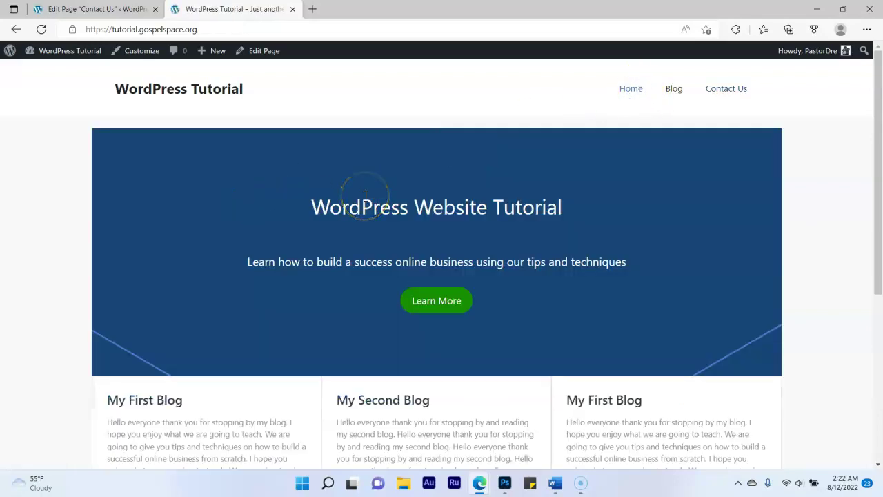
pyautogui.scroll(-2, 388, 214)
pyautogui.scroll(-2, 597, 210)
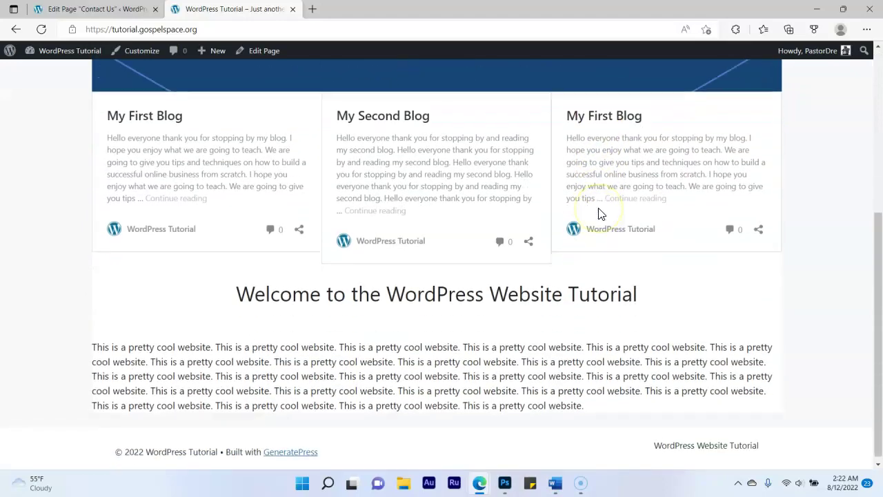
pyautogui.scroll(4, 598, 214)
pyautogui.scroll(-4, 598, 214)
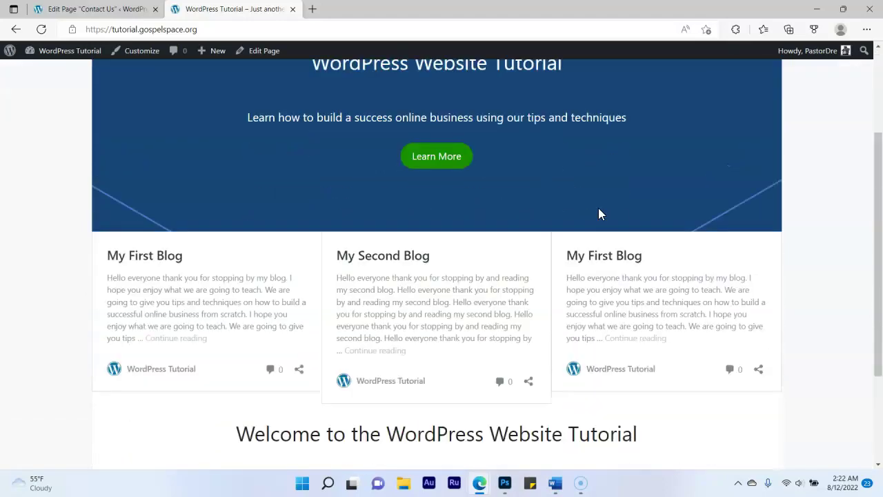
pyautogui.scroll(4, 598, 210)
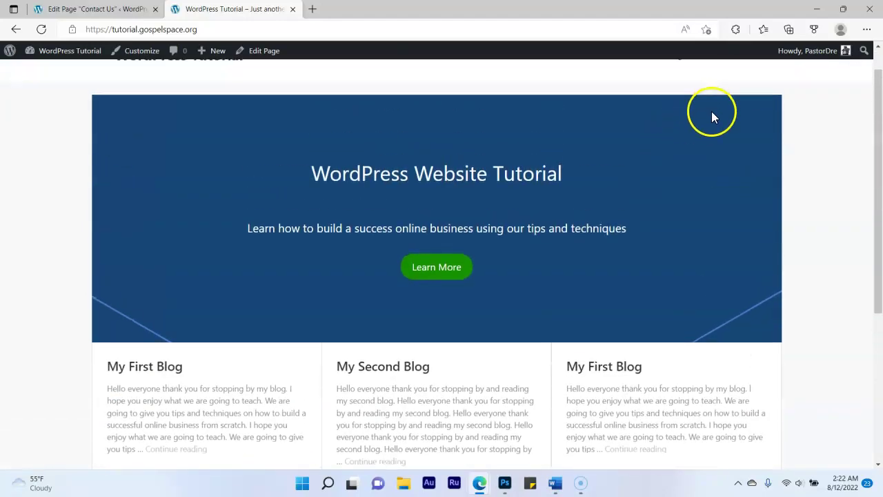
pyautogui.click(671, 96)
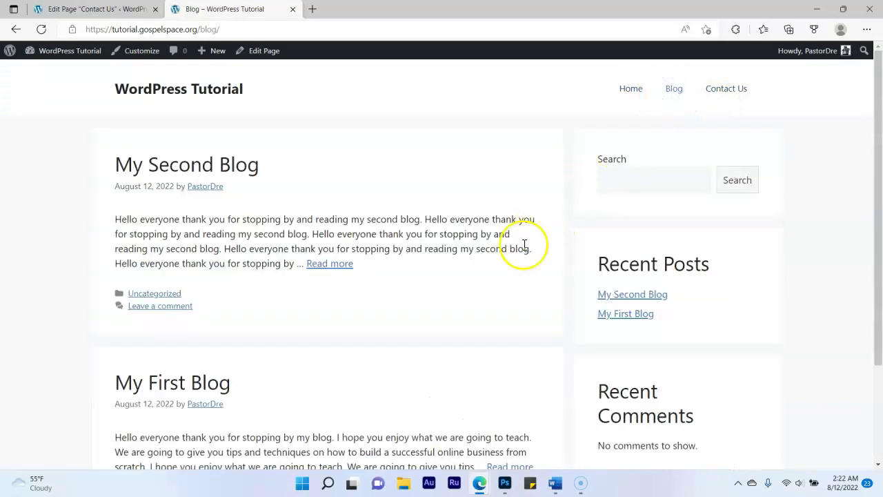
pyautogui.scroll(-3, 524, 245)
pyautogui.scroll(3, 525, 245)
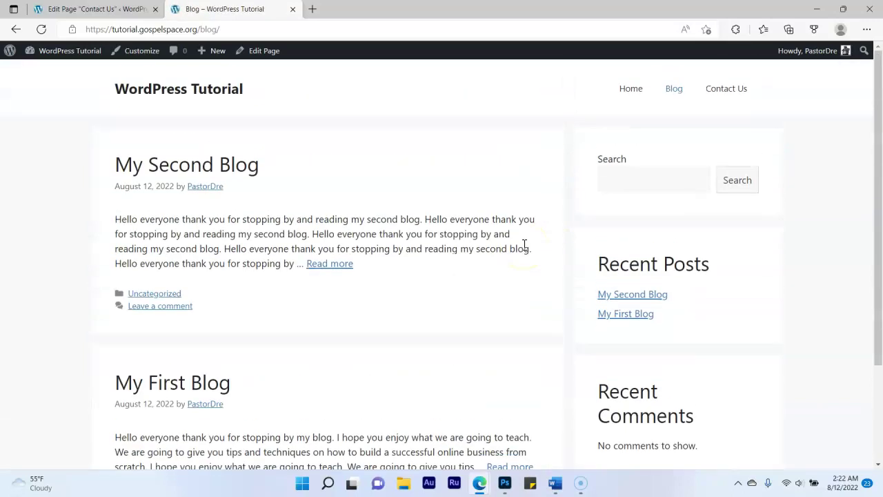
pyautogui.click(730, 91)
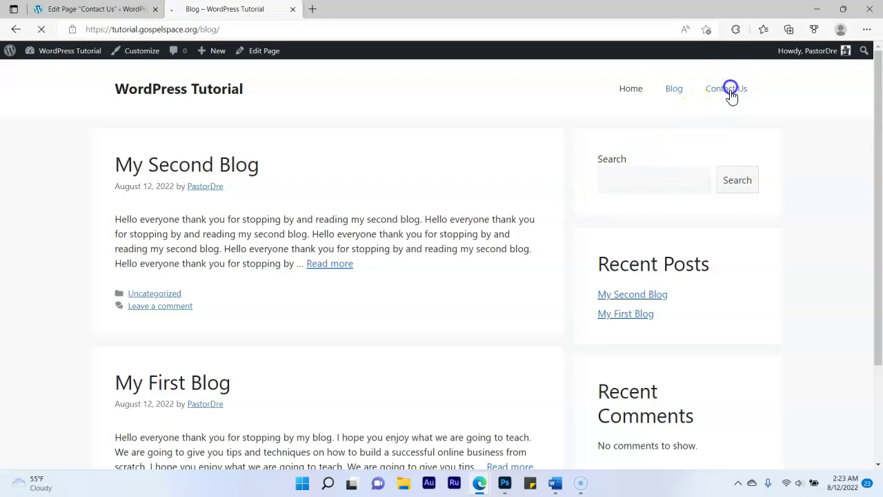
pyautogui.scroll(-2, 407, 248)
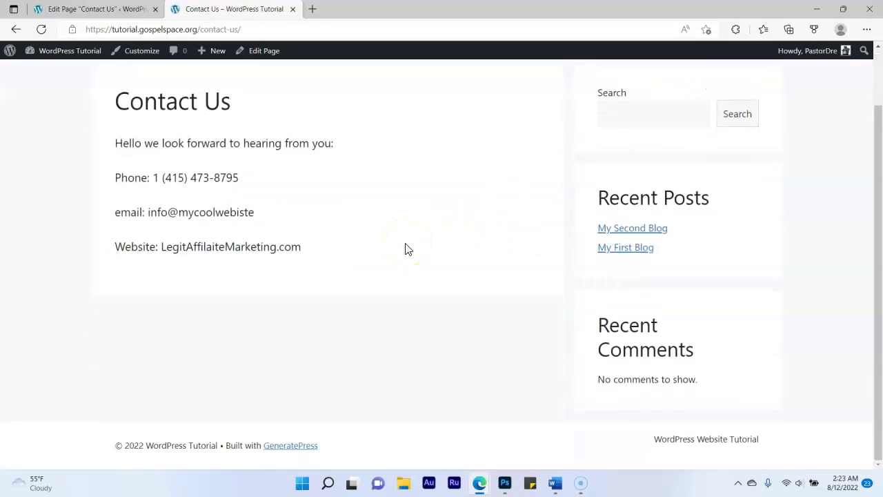